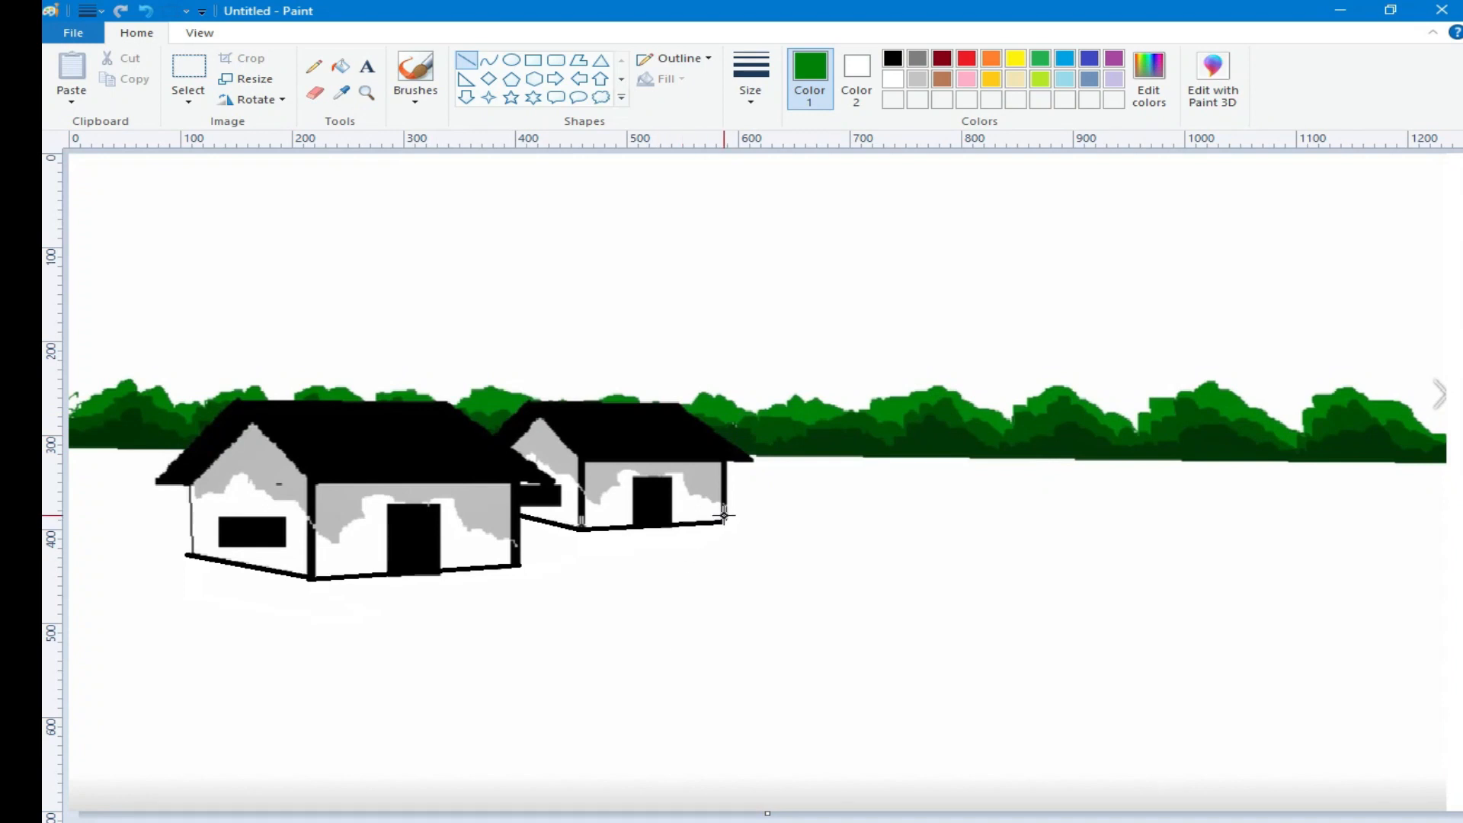
Step: Draw straight green lines outlining the pointed riverbank beside the rear house, the opposite bank's corner and the shoreline left of the front house
mouse_move(773, 527)
left_mouse_down()
mouse_move(1053, 551)
mouse_move(653, 633)
mouse_move(496, 787)
mouse_move(389, 812)
left_mouse_up()
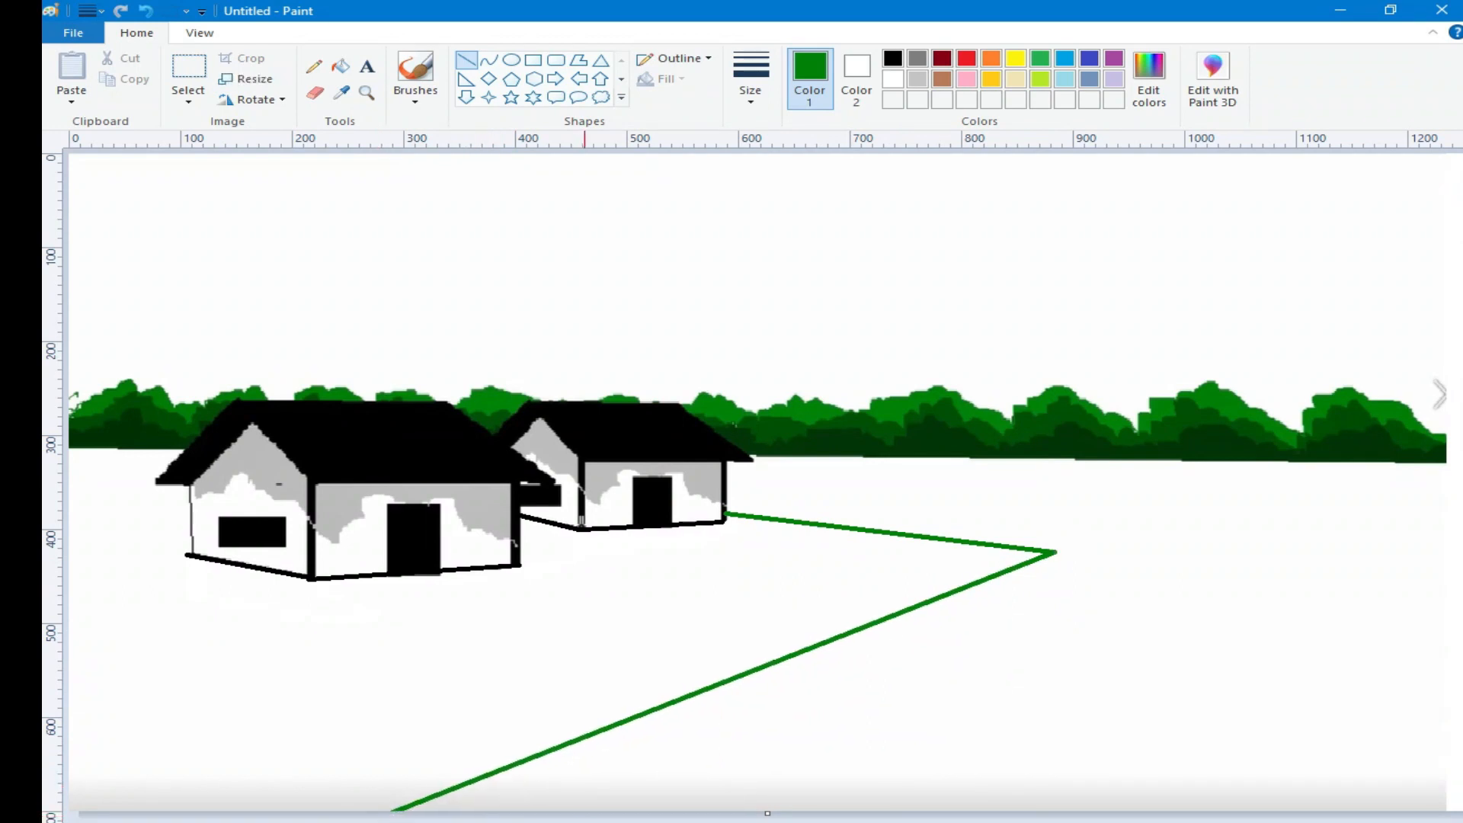
mouse_move(1460, 654)
left_mouse_down()
mouse_move(936, 813)
mouse_move(974, 821)
mouse_move(1459, 653)
mouse_move(1461, 634)
left_mouse_up()
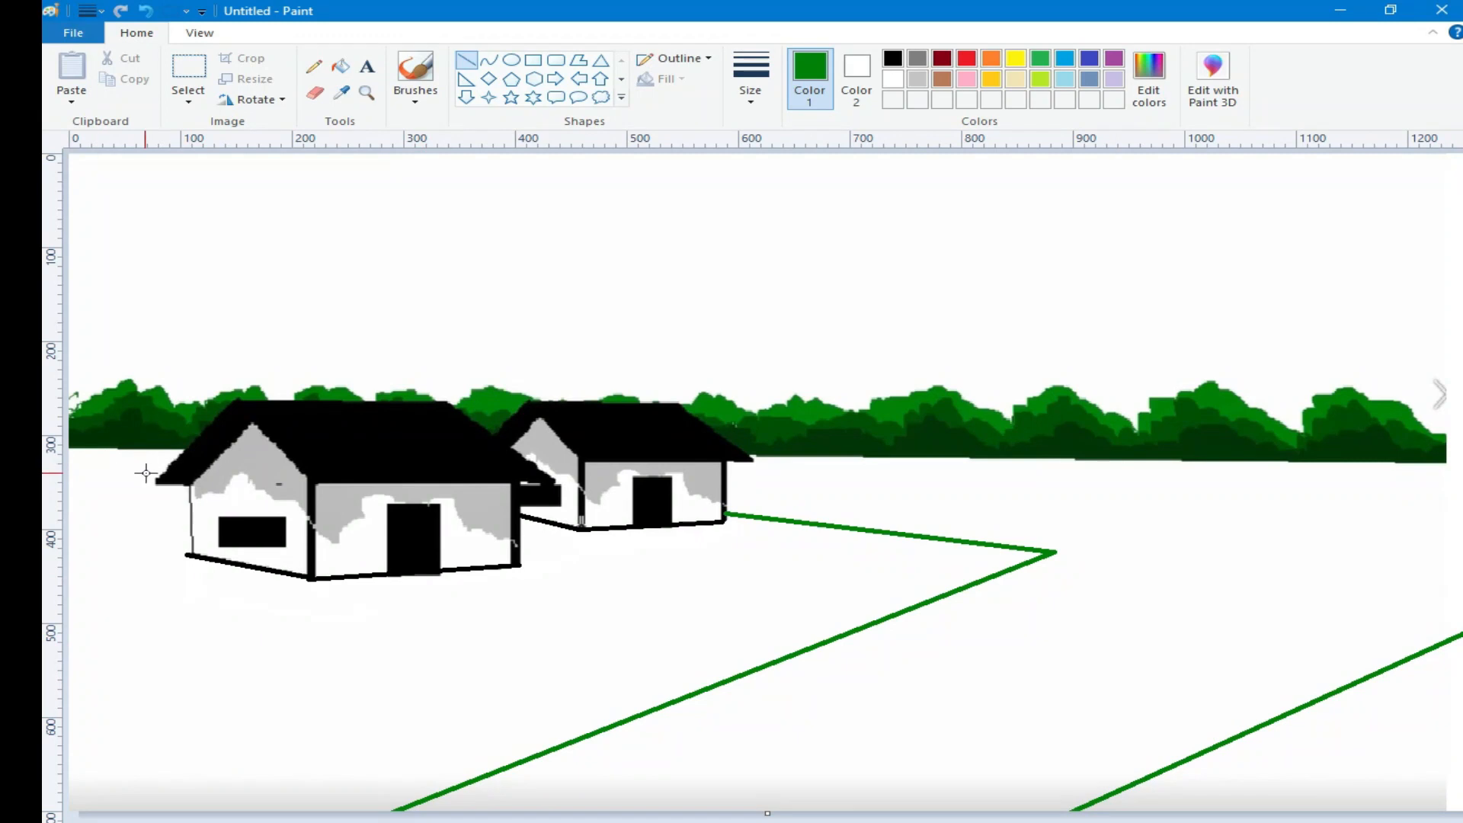
left_click_drag(158, 478, 53, 468)
left_click(755, 755)
left_click_drag(179, 450, 54, 450)
Step: Sample the trees' dark green and draw a straight shoreline beneath them from the rear house's roof to the right canvas edge
left_click(342, 93)
left_click(762, 457)
left_click_drag(752, 458, 1462, 462)
Step: Retouch the rear house's wall and roof edges with black lines, and the tree base left of the houses with sampled dark green
left_click(892, 58)
left_click_drag(720, 509, 725, 522)
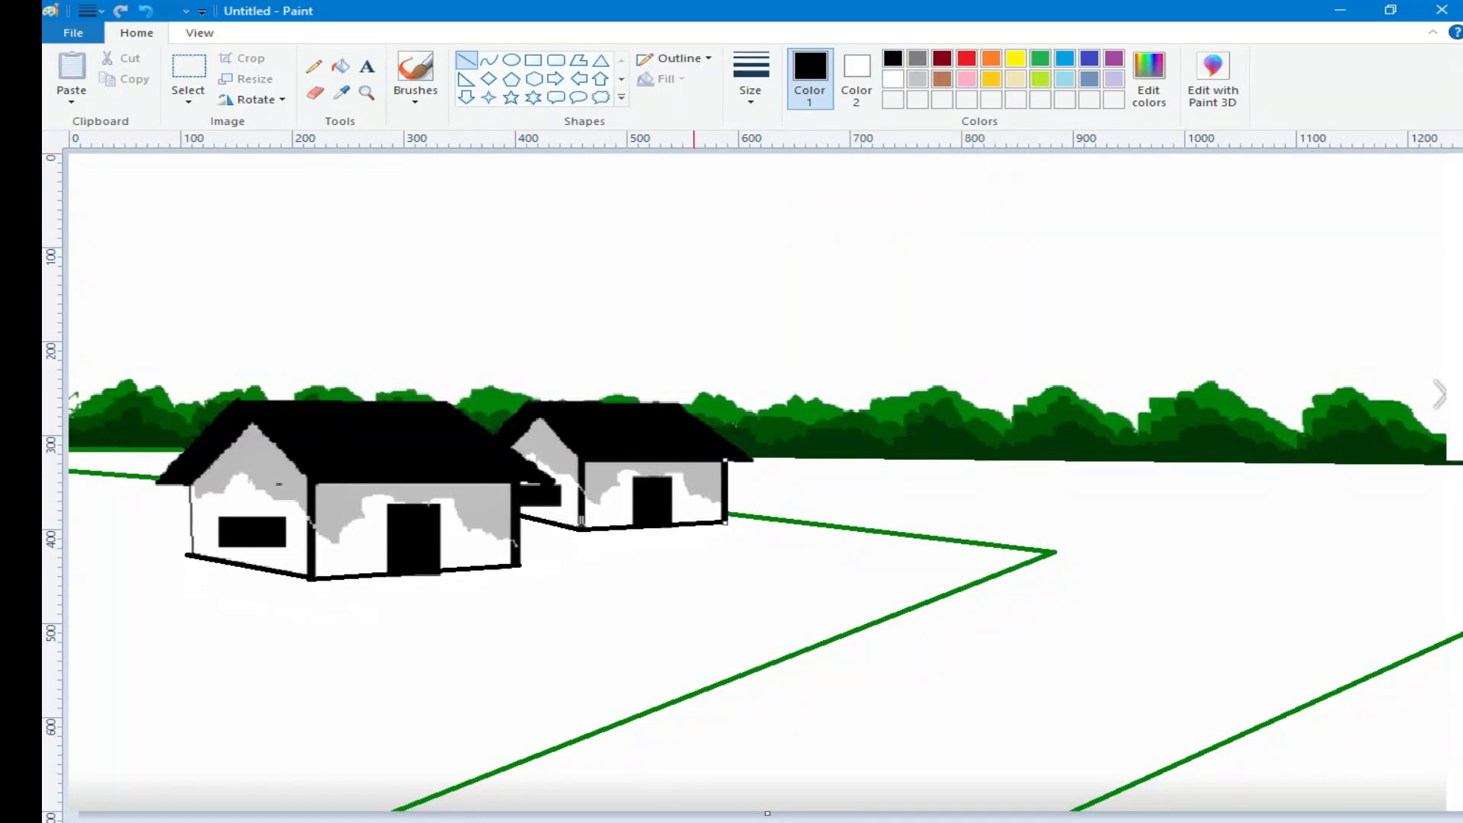
mouse_move(749, 463)
left_mouse_down()
mouse_move(677, 402)
mouse_move(531, 400)
left_mouse_up()
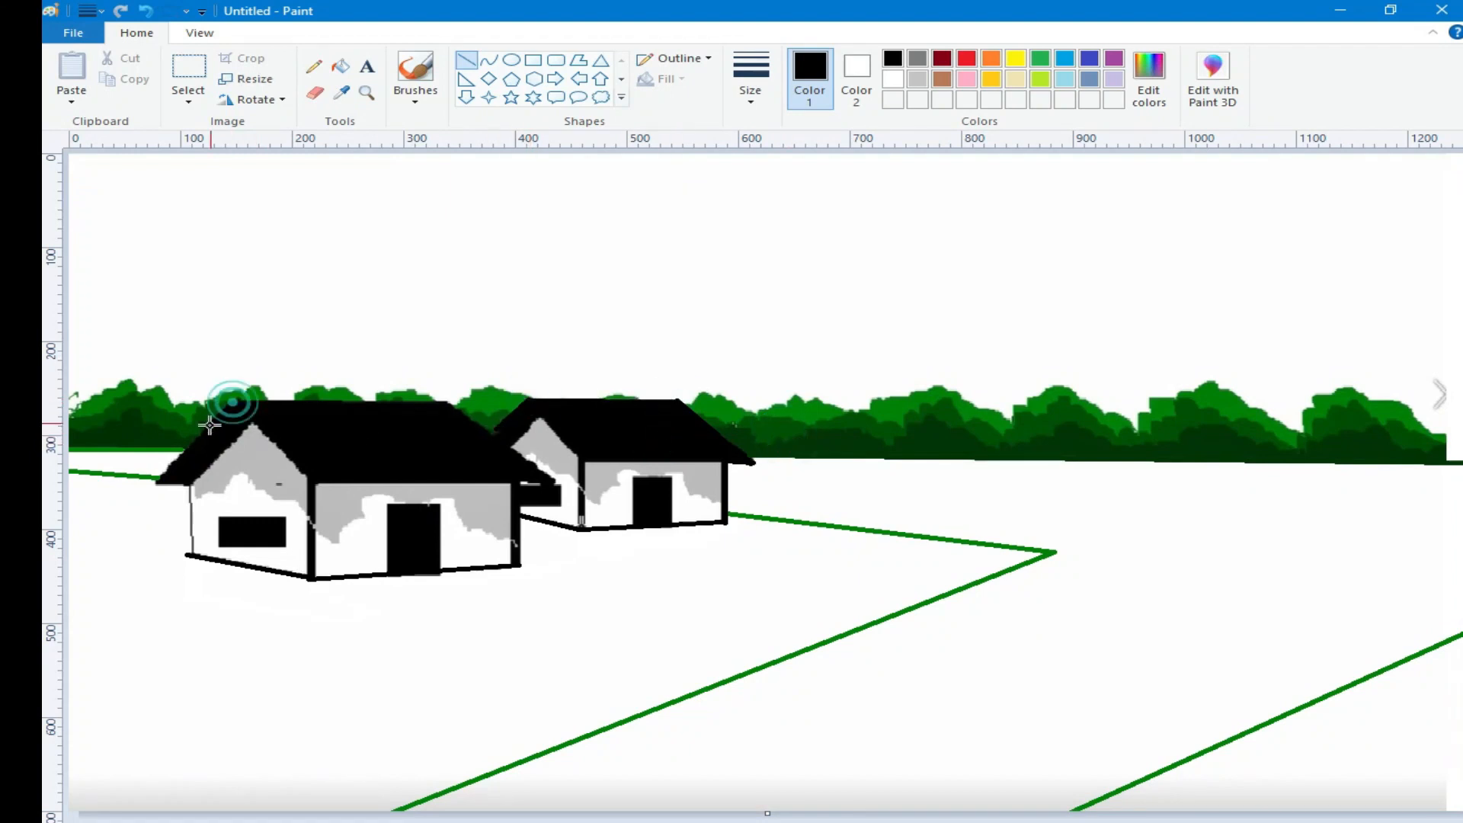
left_click(341, 92)
left_click(152, 446)
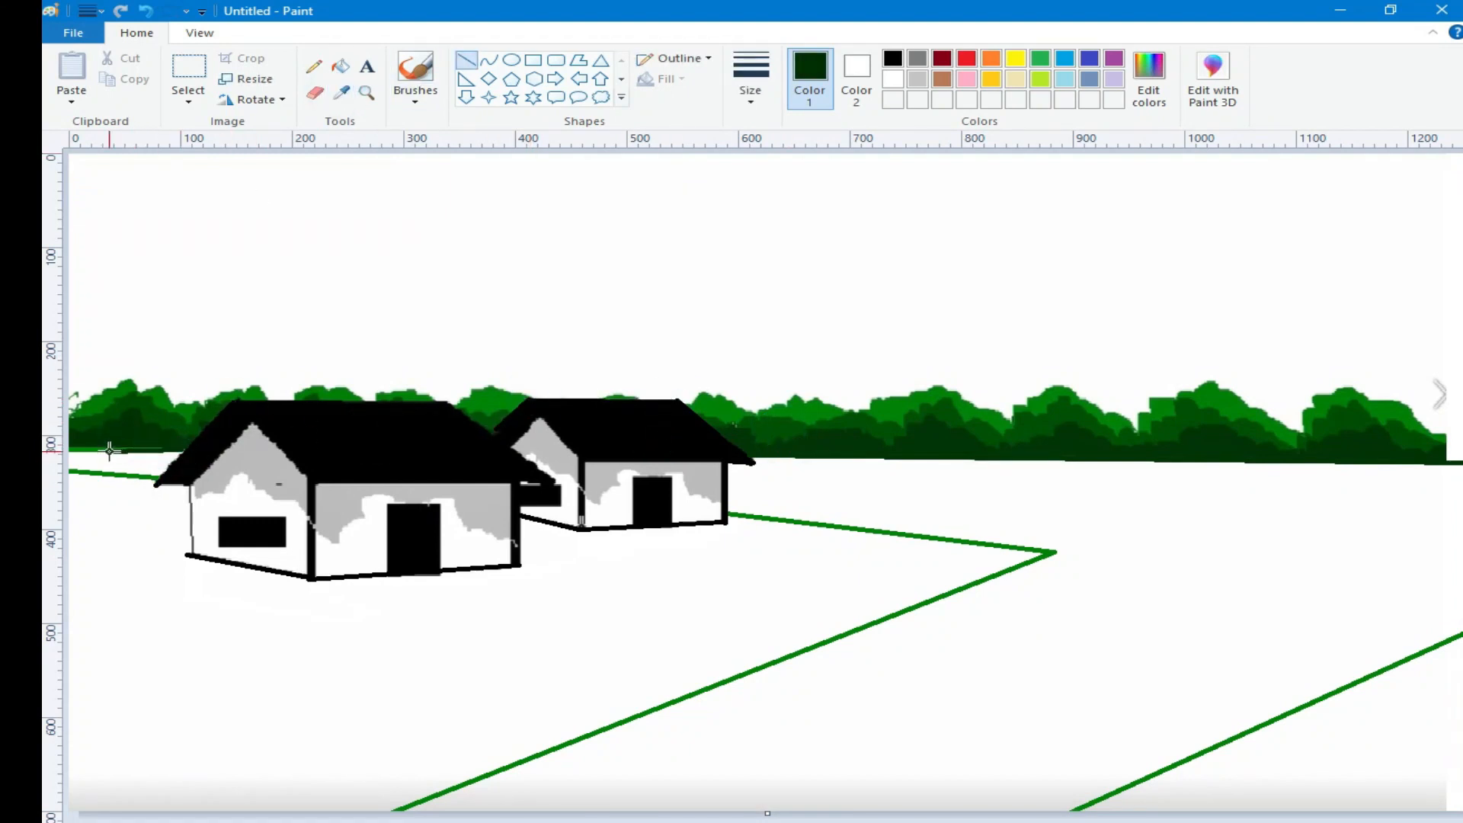
Step: Draw polygons with light turquoise outline and textured fill for the large river area and the narrow water strip left of the houses
left_click(1064, 80)
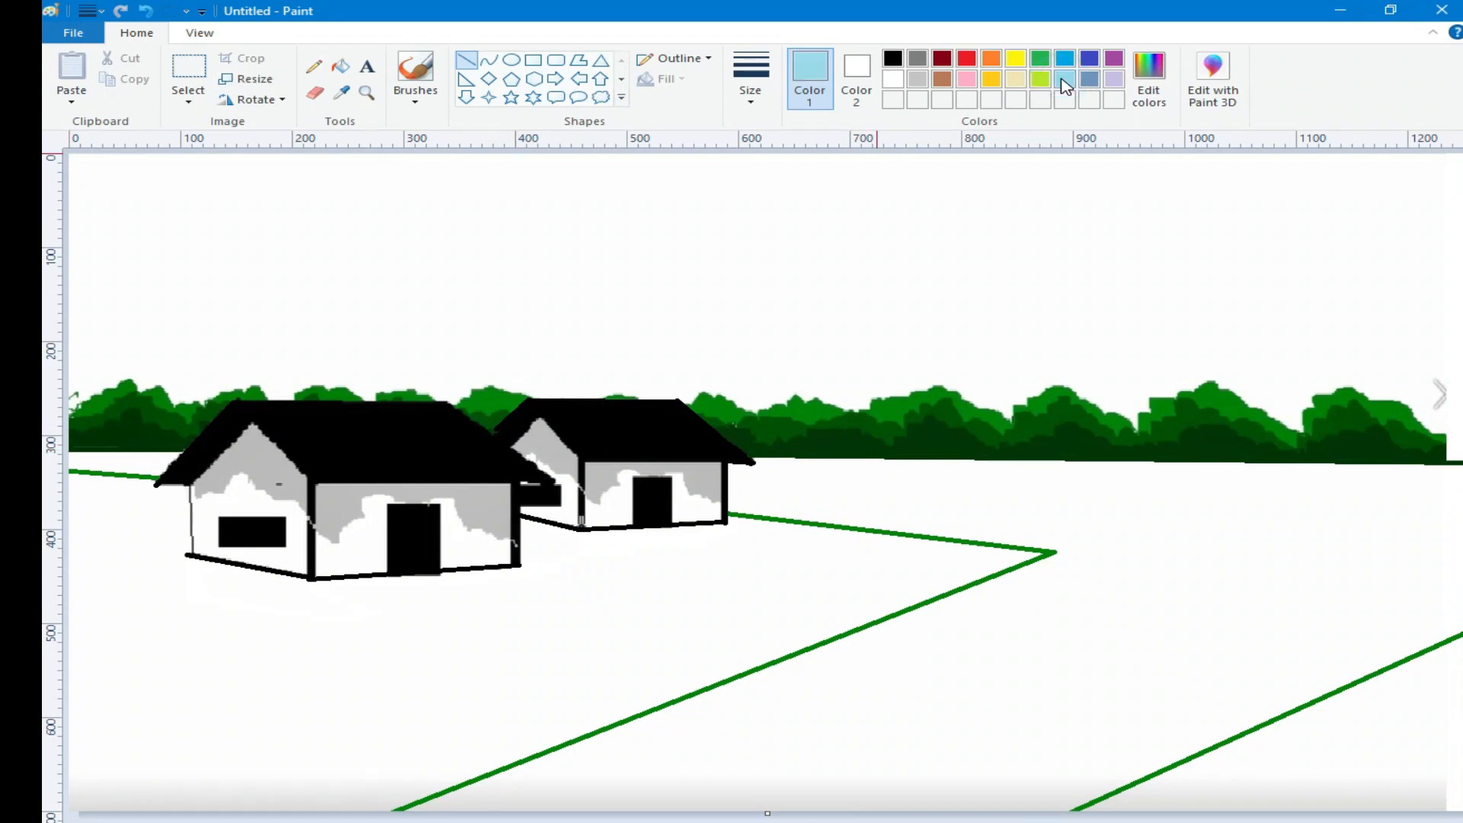
left_click(856, 76)
left_click(1064, 80)
left_click(578, 61)
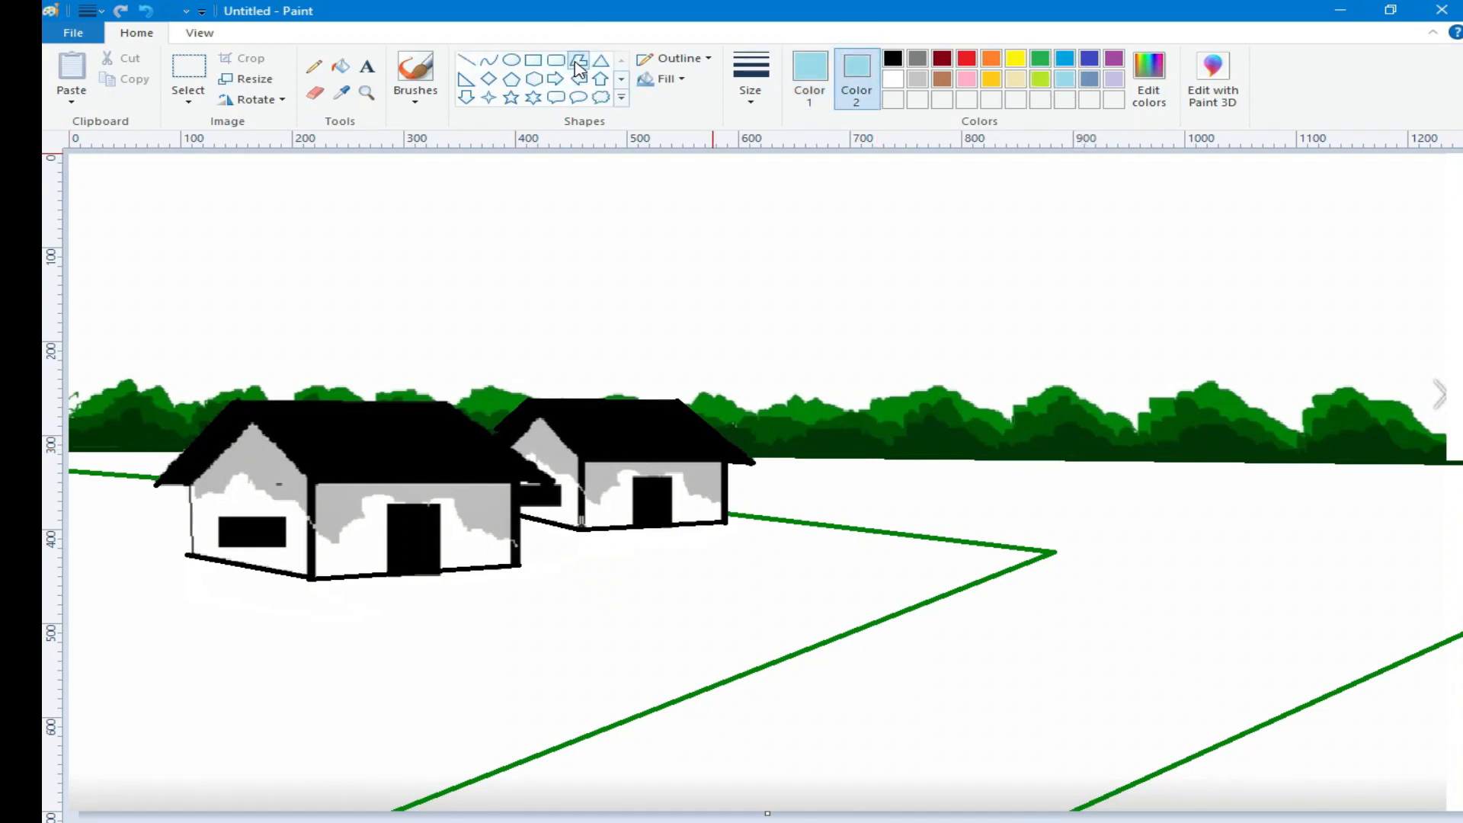
left_click(668, 79)
left_click(682, 239)
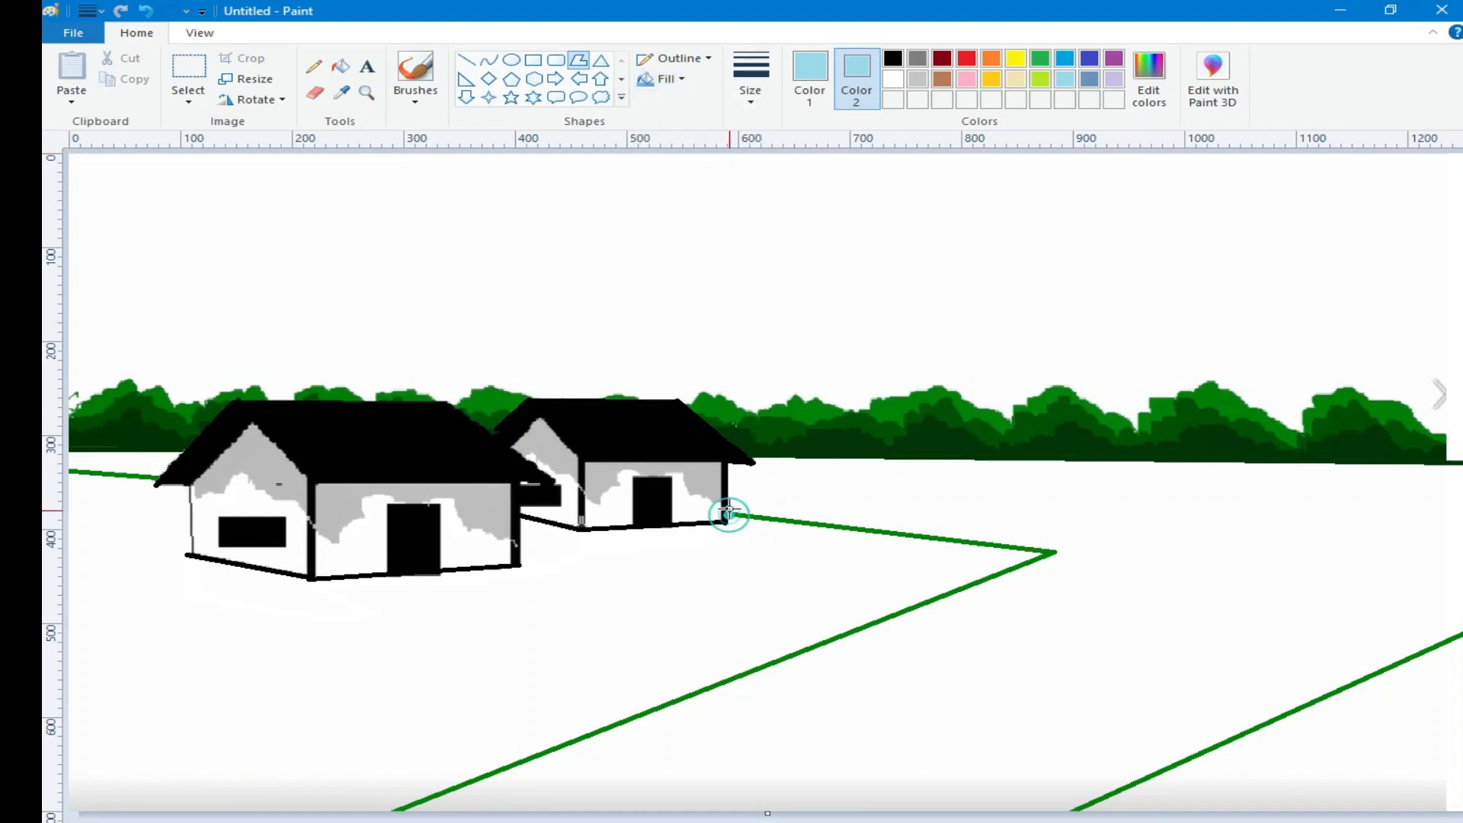
left_click(751, 460)
left_click_drag(751, 457, 1057, 550)
double_click(1058, 550)
left_click(815, 162)
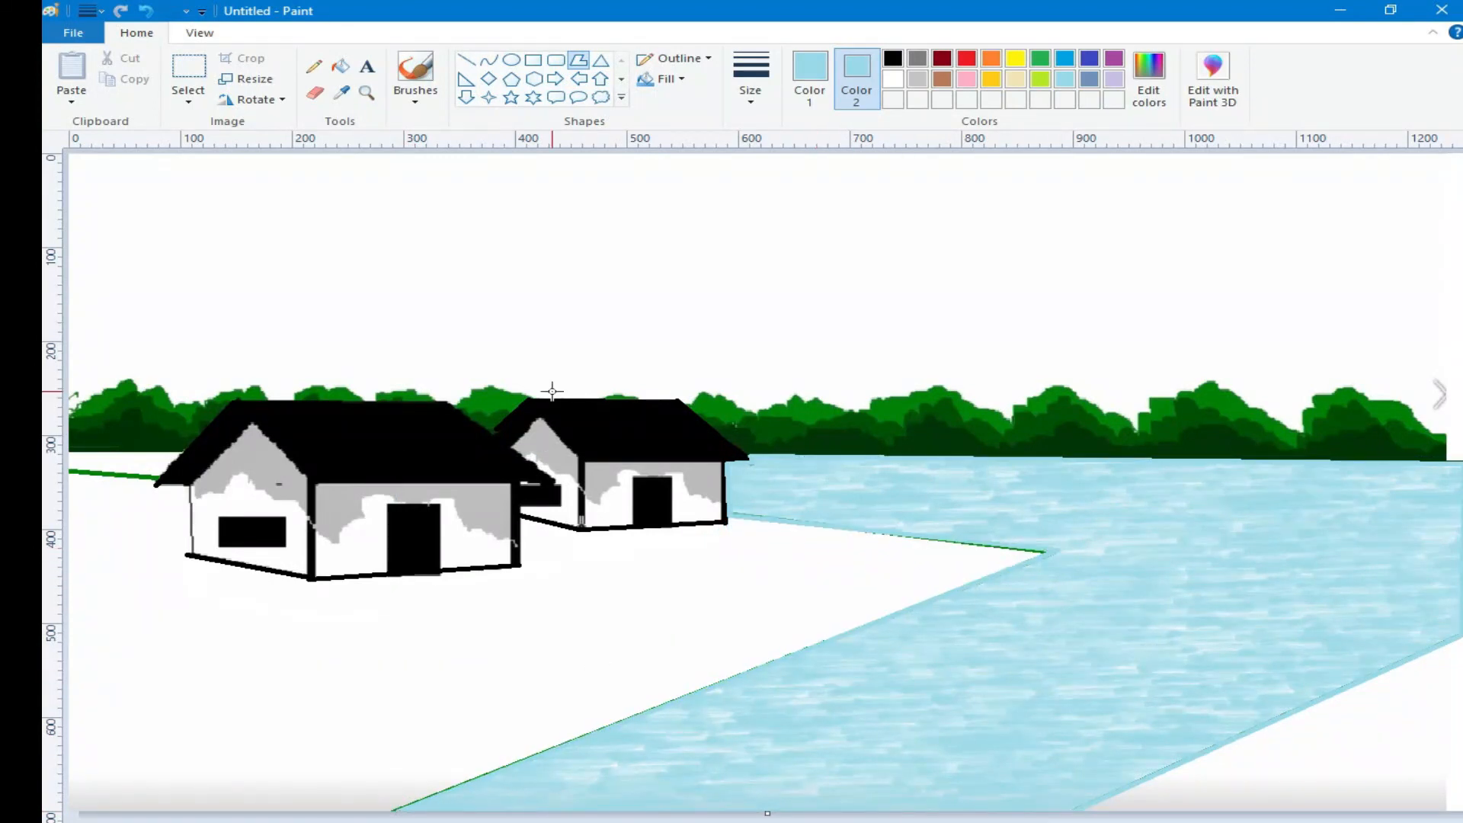
left_click_drag(159, 476, 68, 472)
mouse_move(69, 469)
left_mouse_down()
mouse_move(71, 452)
mouse_move(186, 453)
left_mouse_up()
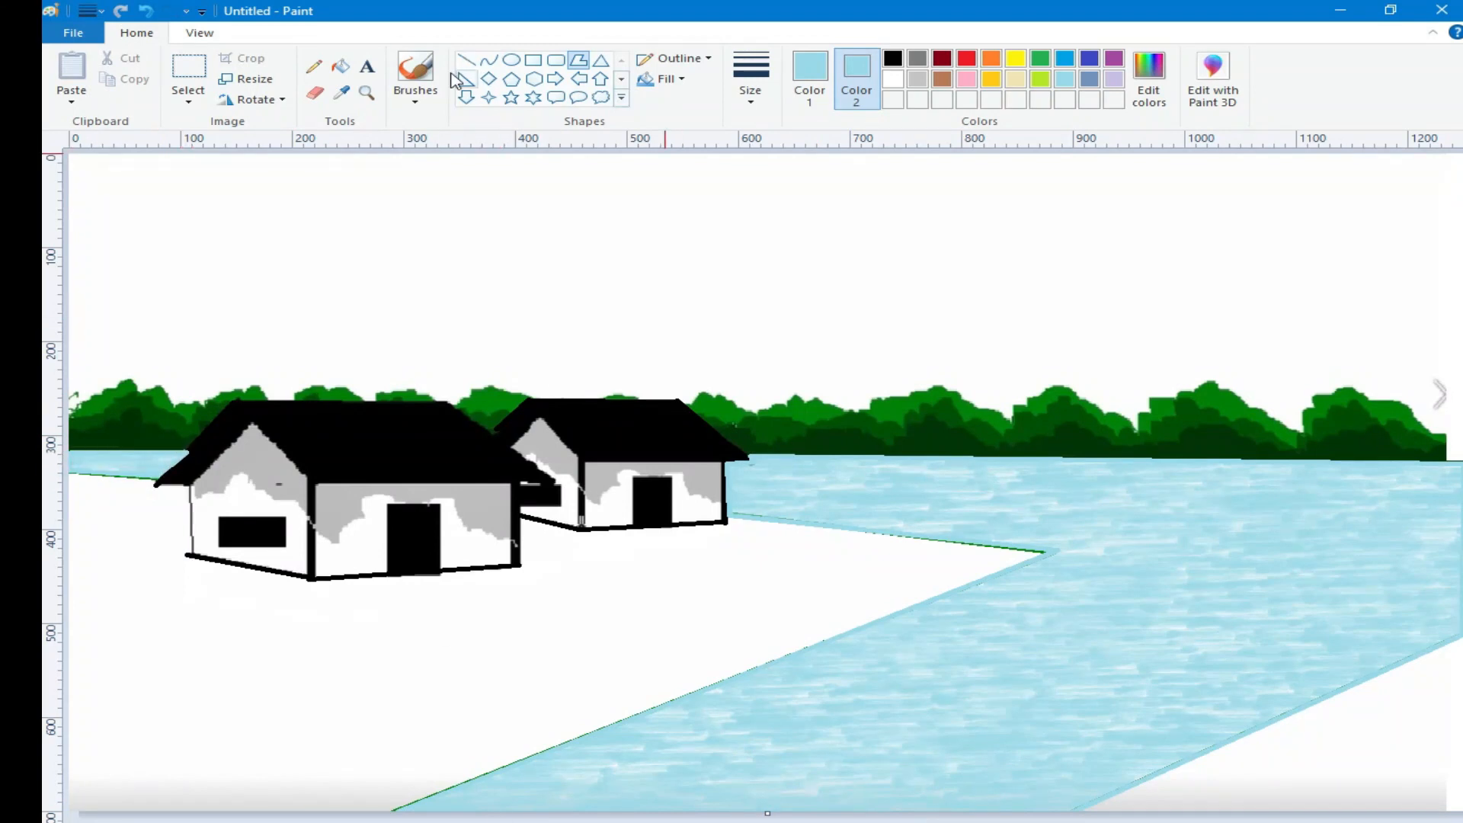
Step: Sample the trees' dark green and flood-fill the ground around the houses and the opposite riverbank with it
left_click(1039, 59)
left_click(341, 92)
left_click(1052, 438)
left_click(341, 66)
left_click(342, 648)
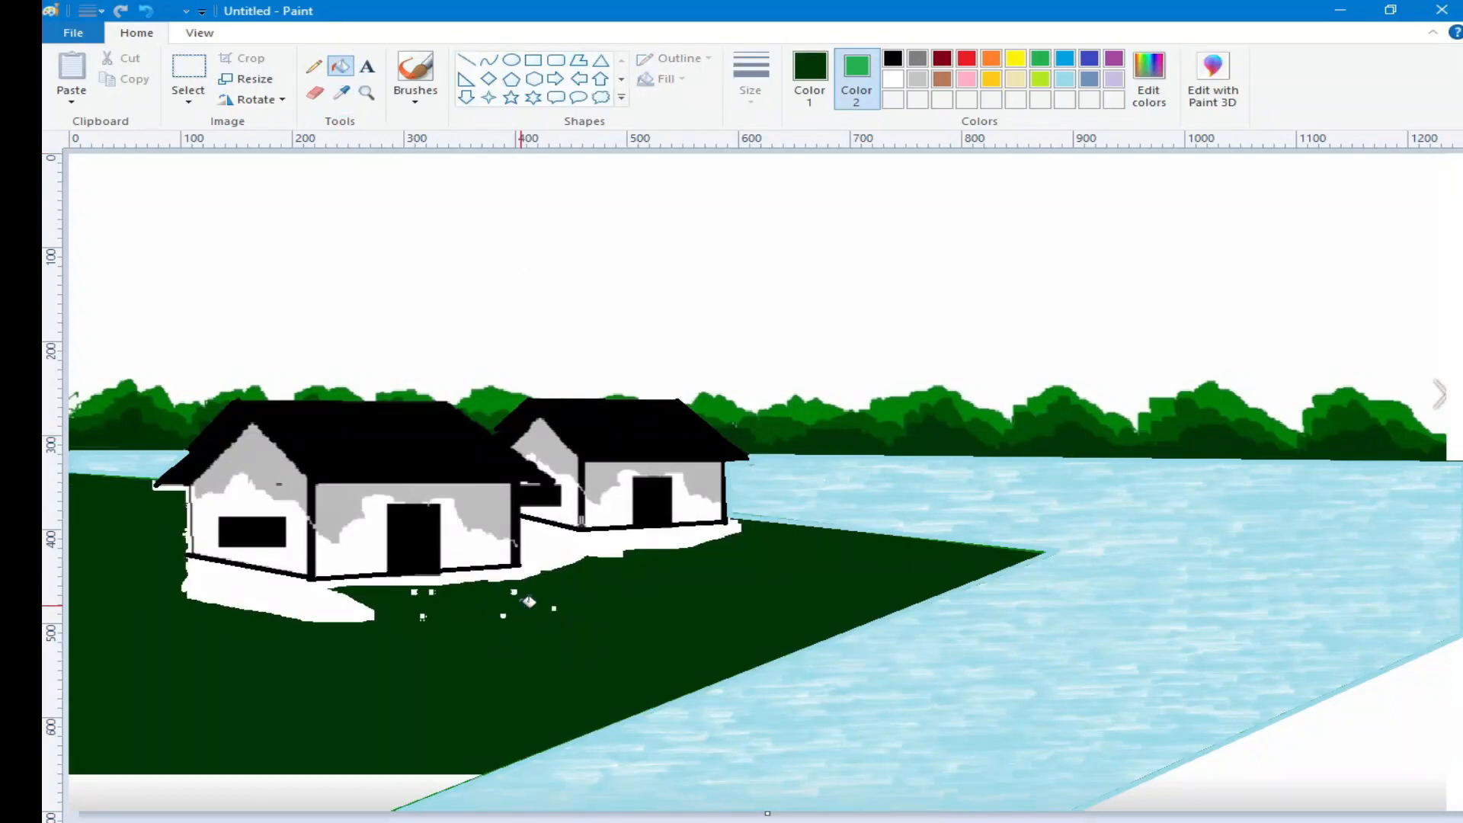
left_click(304, 598)
left_click(668, 534)
left_click(1345, 757)
left_click(1295, 790)
Step: Brush dark green over the white gaps along the bottom of both riverbanks and along the opposite bank's edge
left_click(415, 92)
left_click(415, 203)
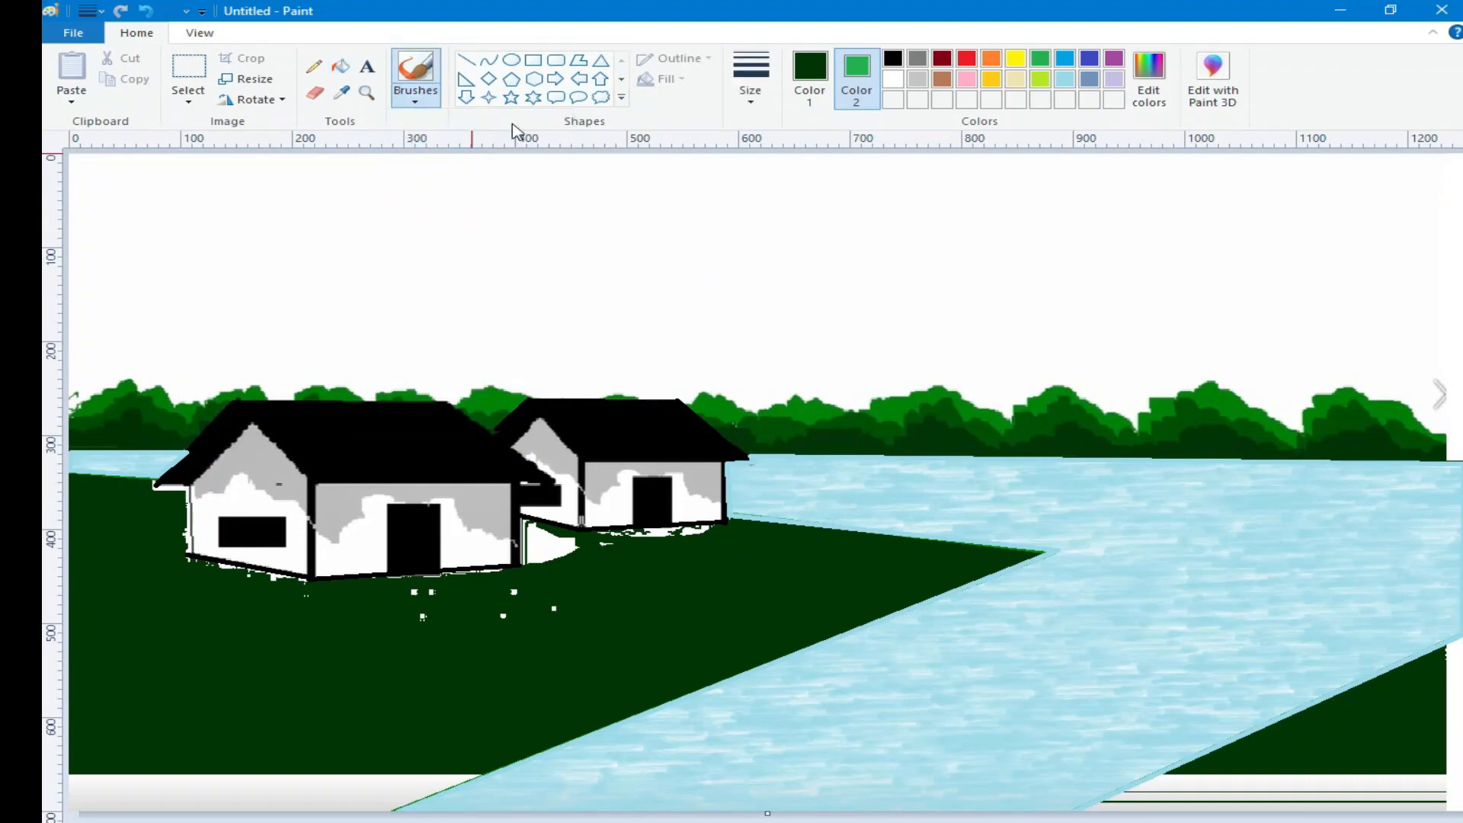
mouse_move(98, 785)
left_mouse_down()
mouse_move(465, 778)
mouse_move(256, 795)
left_mouse_up()
mouse_move(1443, 792)
left_mouse_down()
mouse_move(1439, 743)
mouse_move(1454, 667)
mouse_move(1457, 787)
mouse_move(1164, 798)
left_mouse_up()
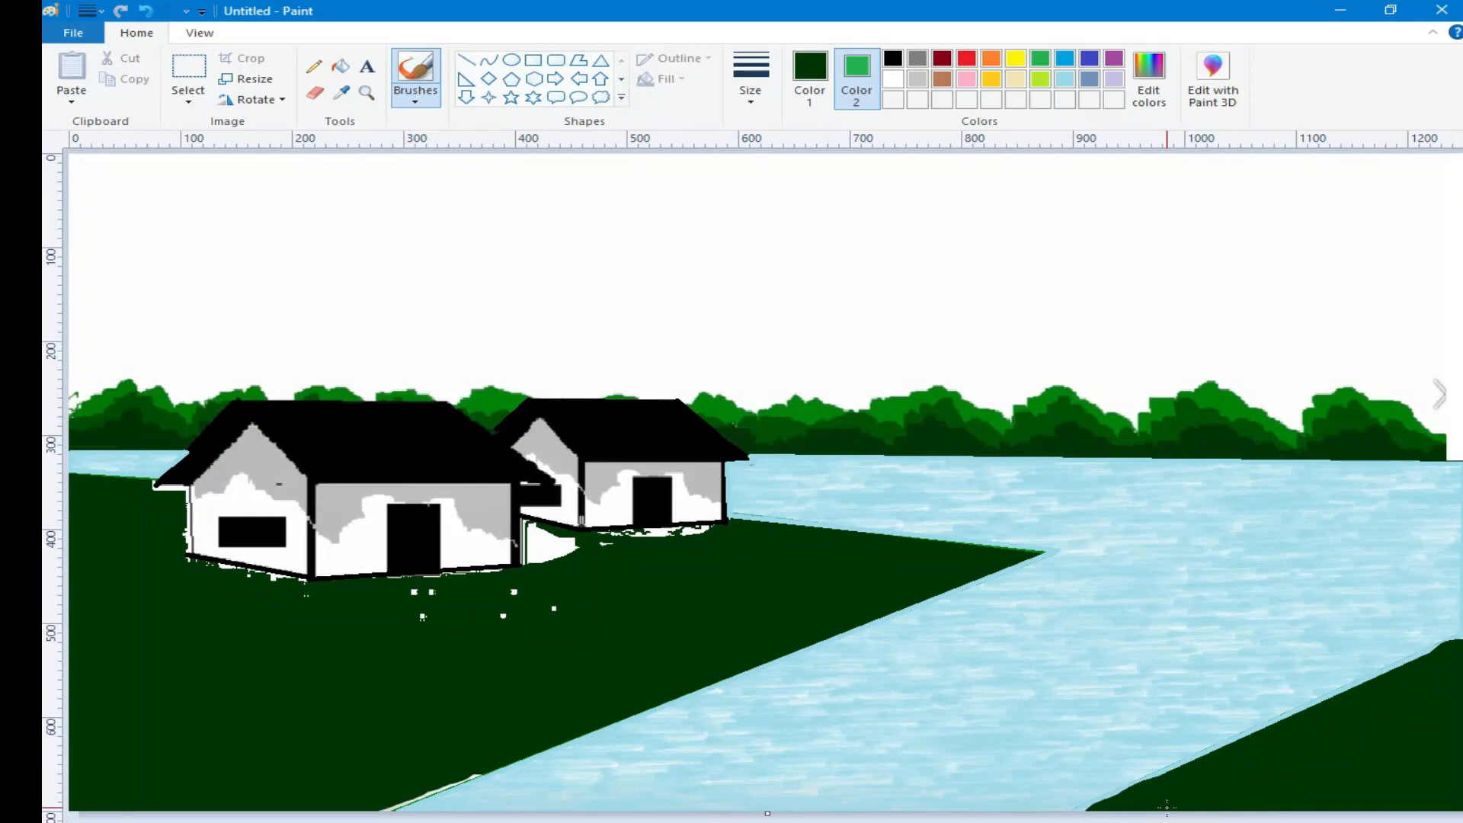
mouse_move(1331, 720)
left_mouse_down()
mouse_move(1430, 673)
mouse_move(1448, 717)
mouse_move(1306, 774)
mouse_move(1184, 799)
mouse_move(1210, 763)
mouse_move(1449, 656)
left_mouse_up()
key("ctrl+z")
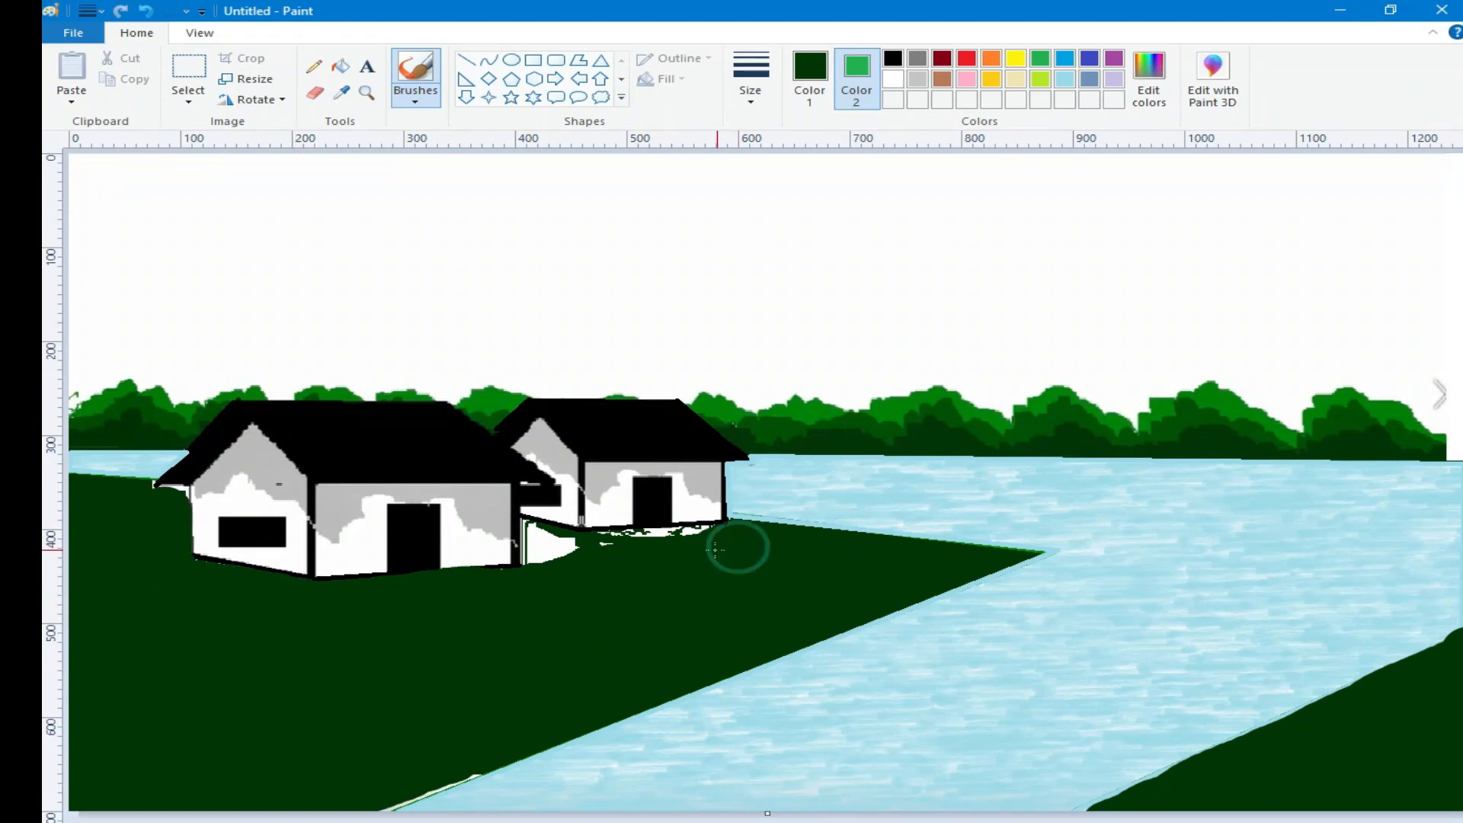
Step: Paint dark green over the white gaps around the bases of both houses and at the left bank's lower tip, adjusting the brush size
left_click_drag(735, 546, 626, 550)
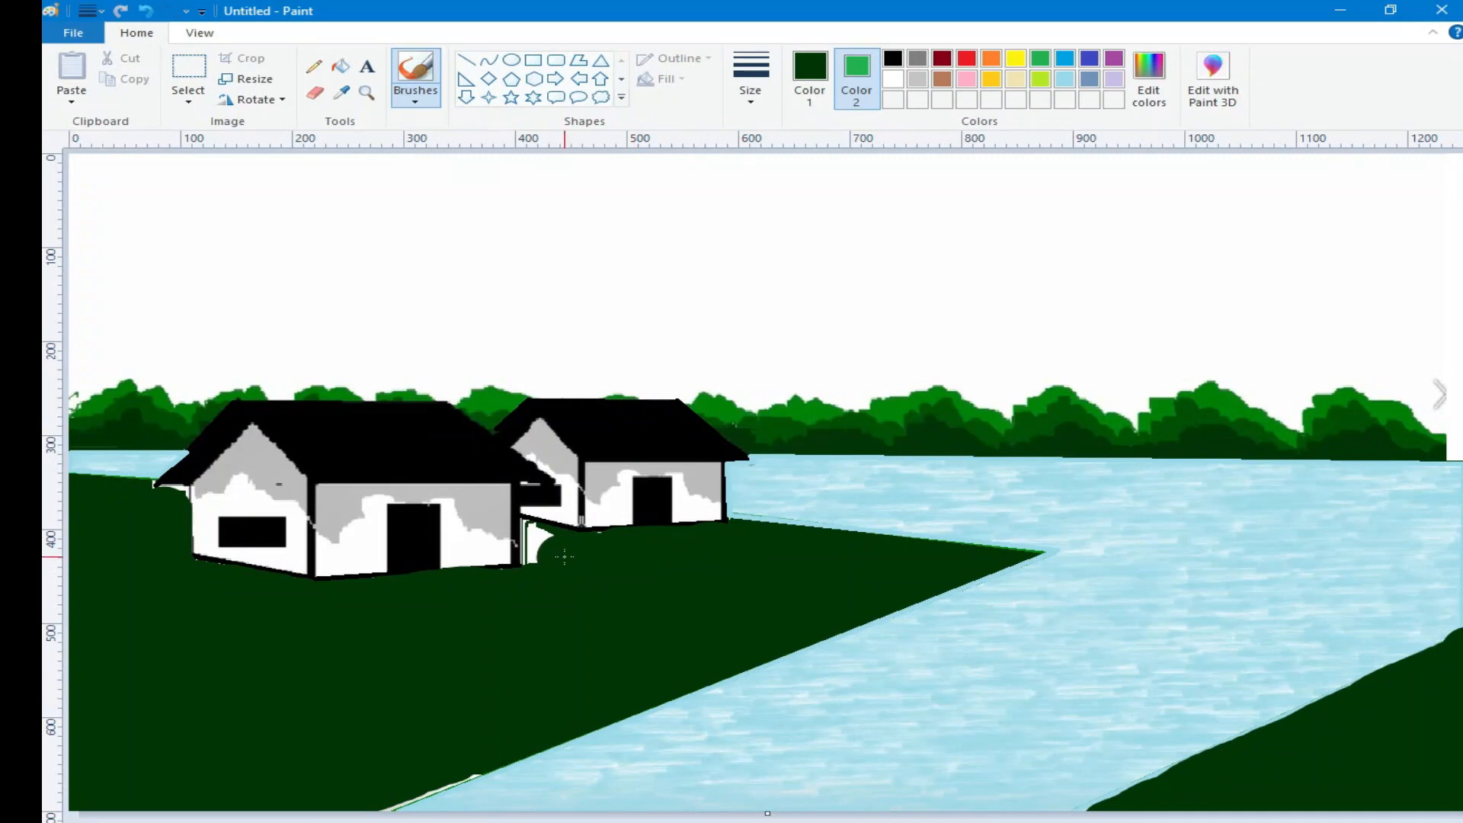
left_click(750, 80)
left_click(813, 250)
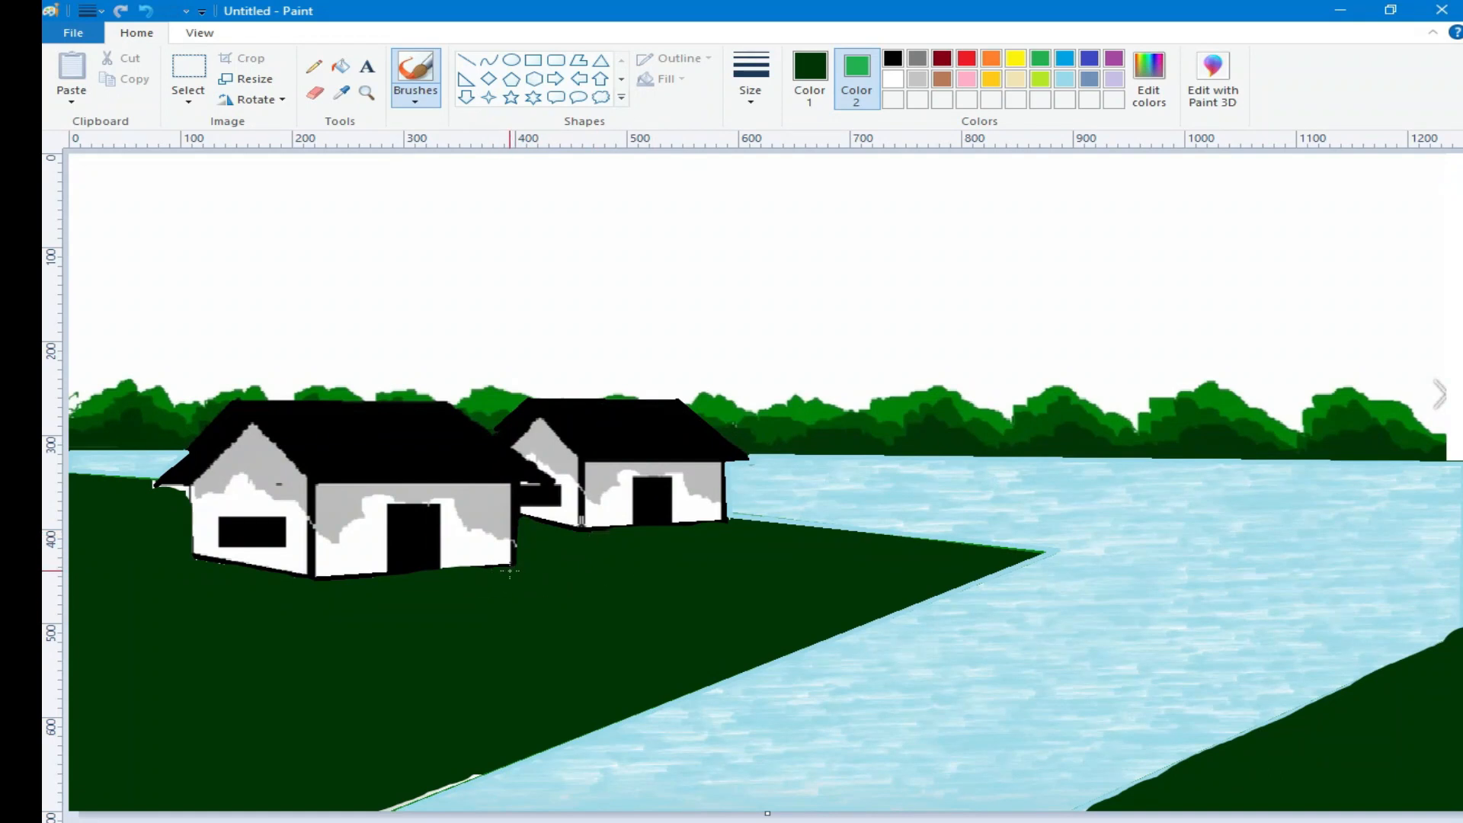
left_click_drag(172, 510, 186, 504)
left_click(145, 11)
left_click_drag(184, 490, 151, 487)
left_click_drag(479, 775, 385, 807)
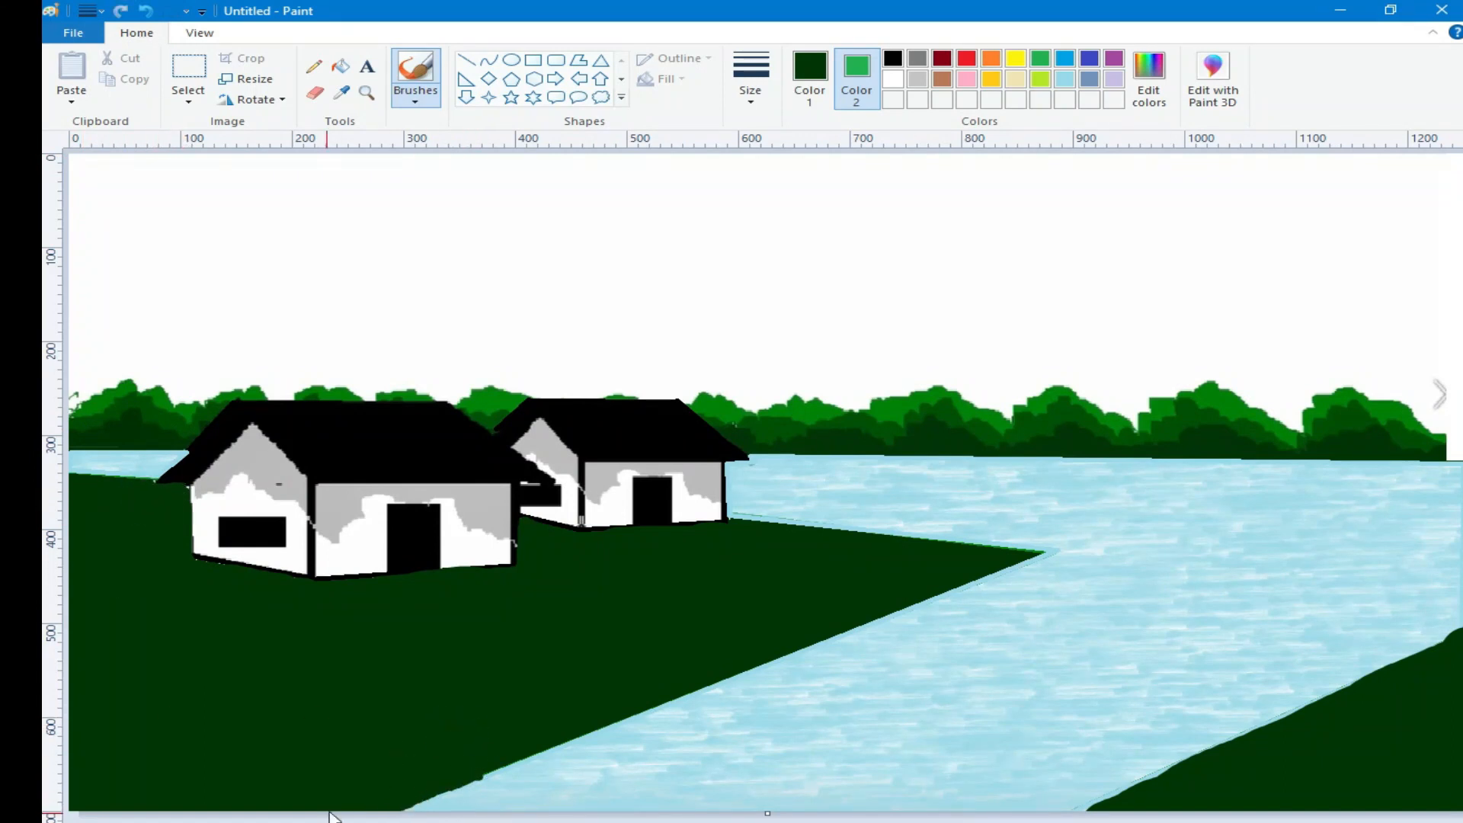
Step: Choose a textured brush and mix a bright green custom colour as Color 1
left_click(415, 95)
left_click(457, 213)
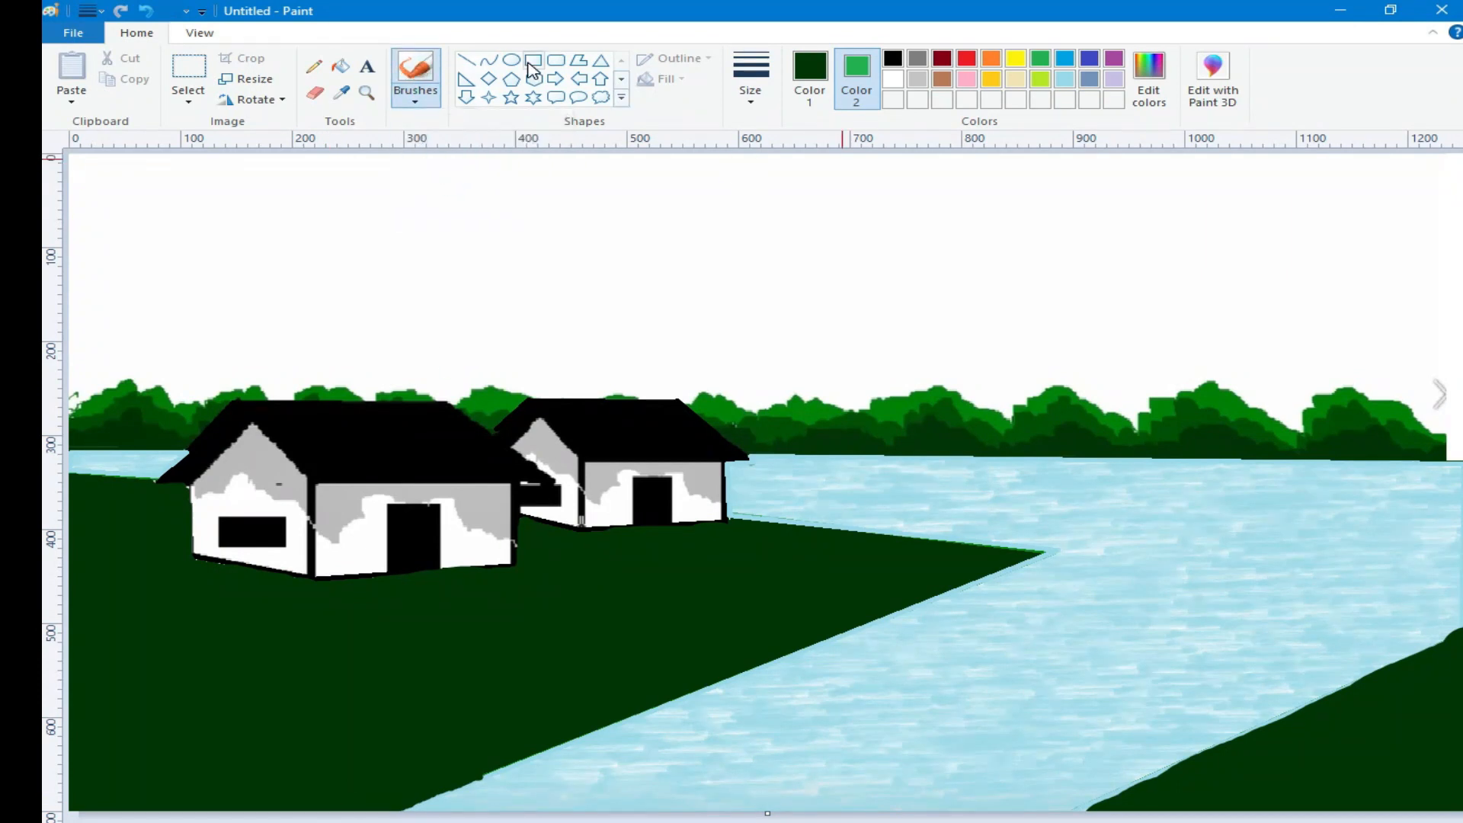
left_click(1148, 83)
left_click(549, 597)
left_click(810, 76)
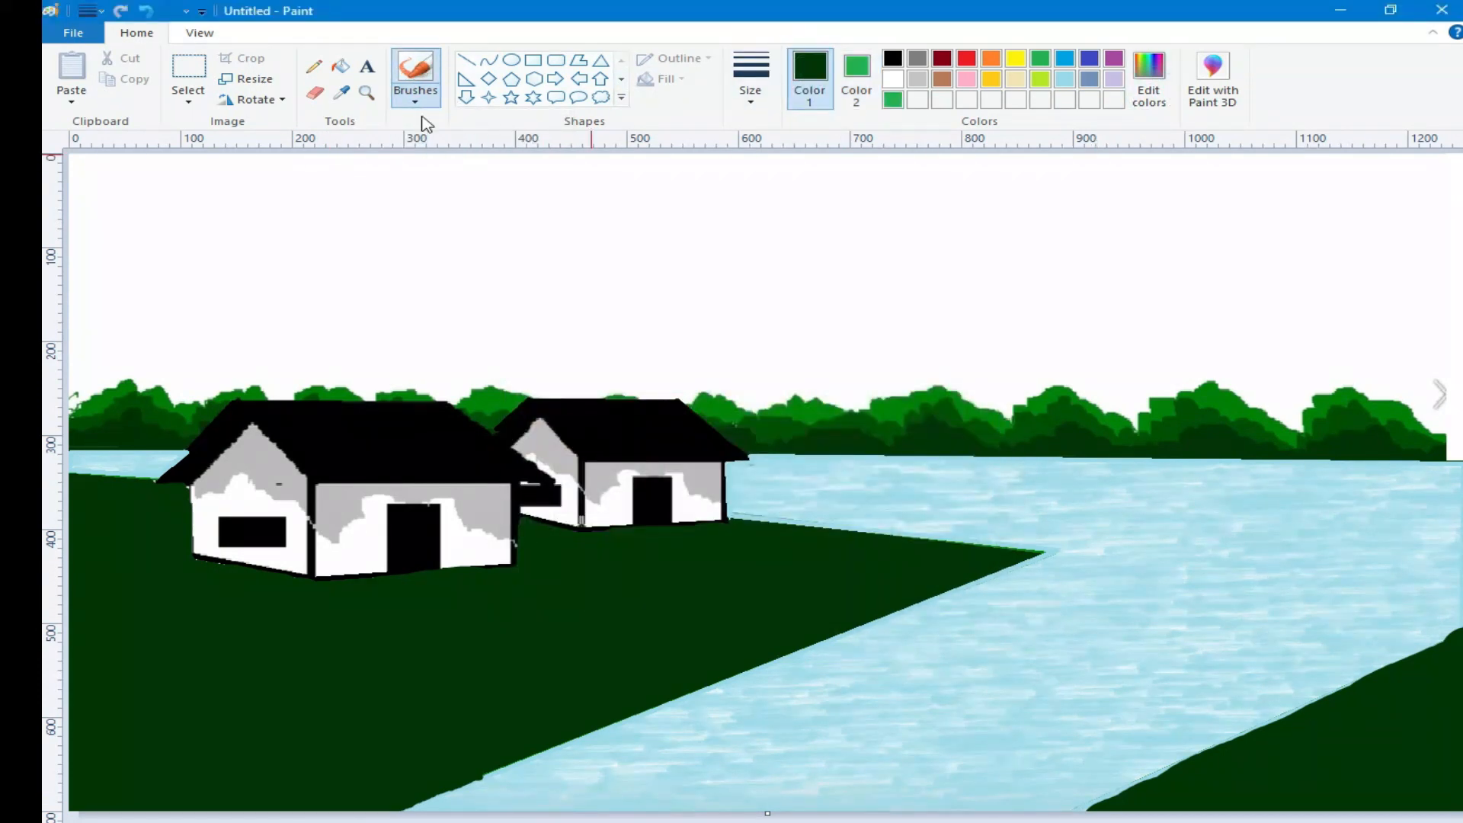
left_click(1148, 98)
left_click_drag(996, 491, 996, 442)
left_click(548, 597)
Step: Change the brush size and paint a bright green grass strip from the rear house along the bank's upper edge to its tip
left_click(750, 76)
left_click(780, 156)
left_click_drag(754, 529, 735, 522)
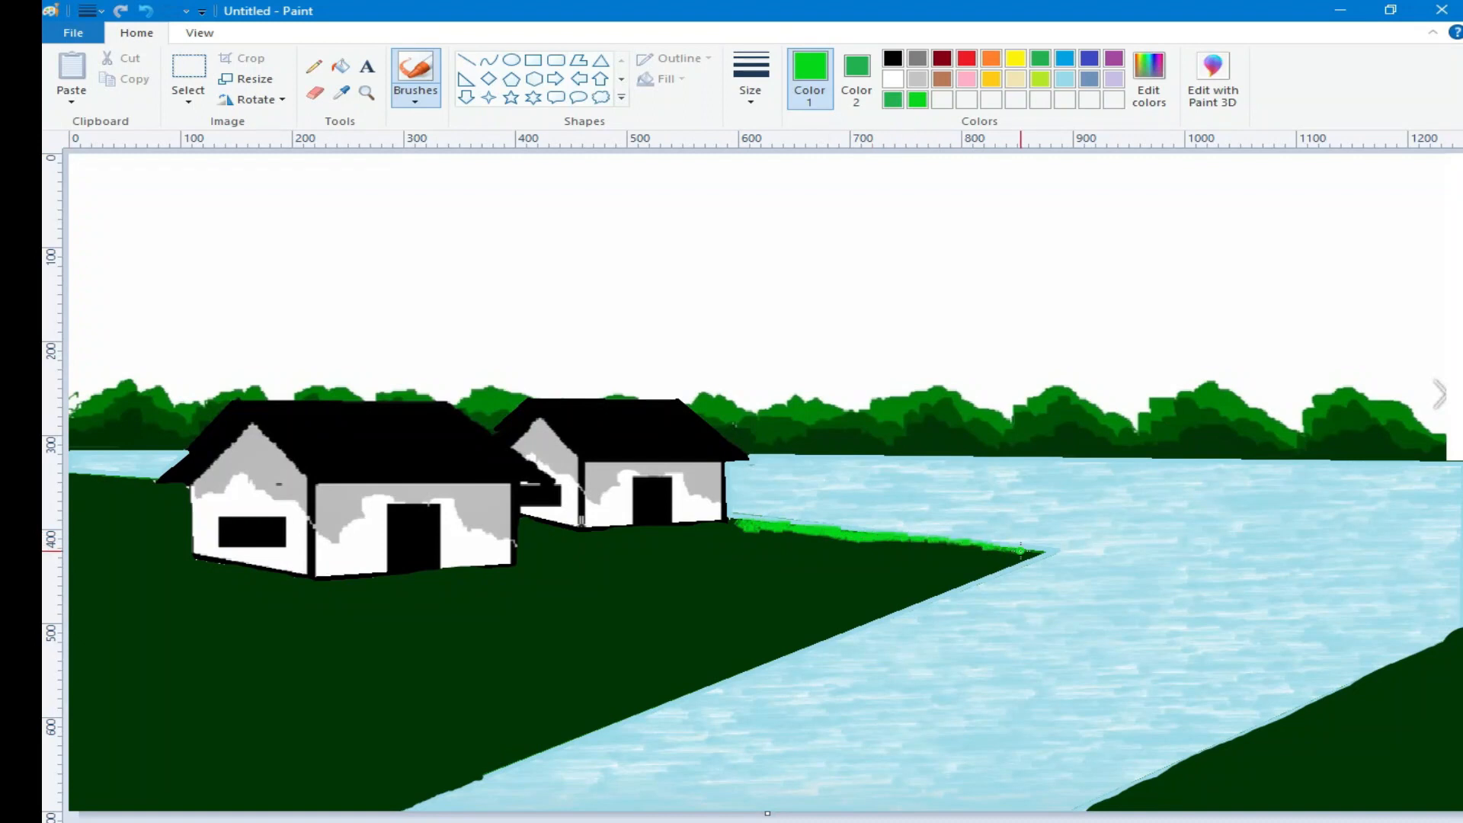
left_click_drag(992, 550, 966, 544)
left_click_drag(745, 526, 724, 523)
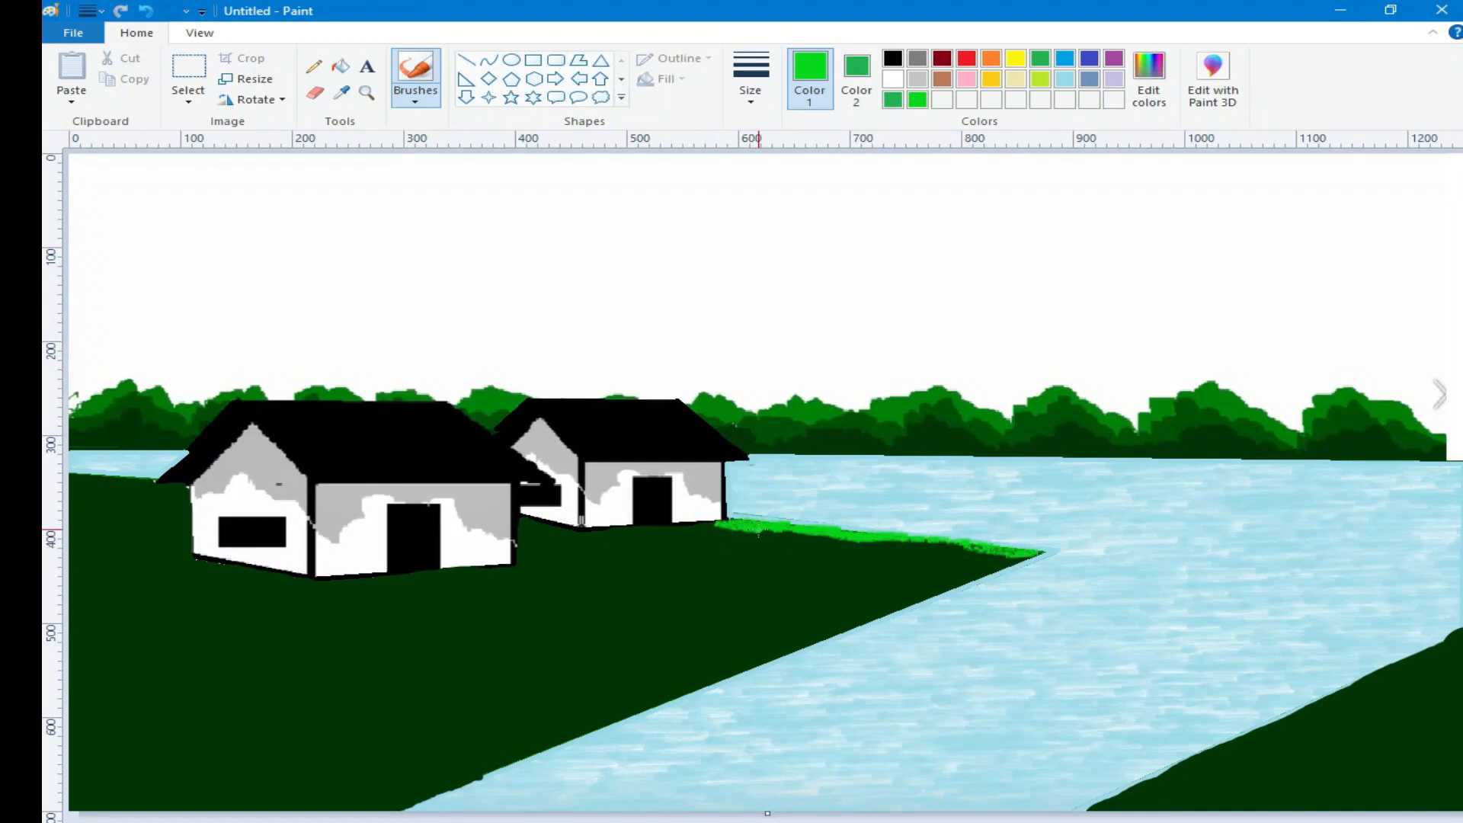
Step: Darken the bright green slightly and brush grass texture under the rear house and beneath the bright strip to the bank's tip
left_click(1148, 90)
left_click_drag(993, 440, 993, 460)
left_click(548, 597)
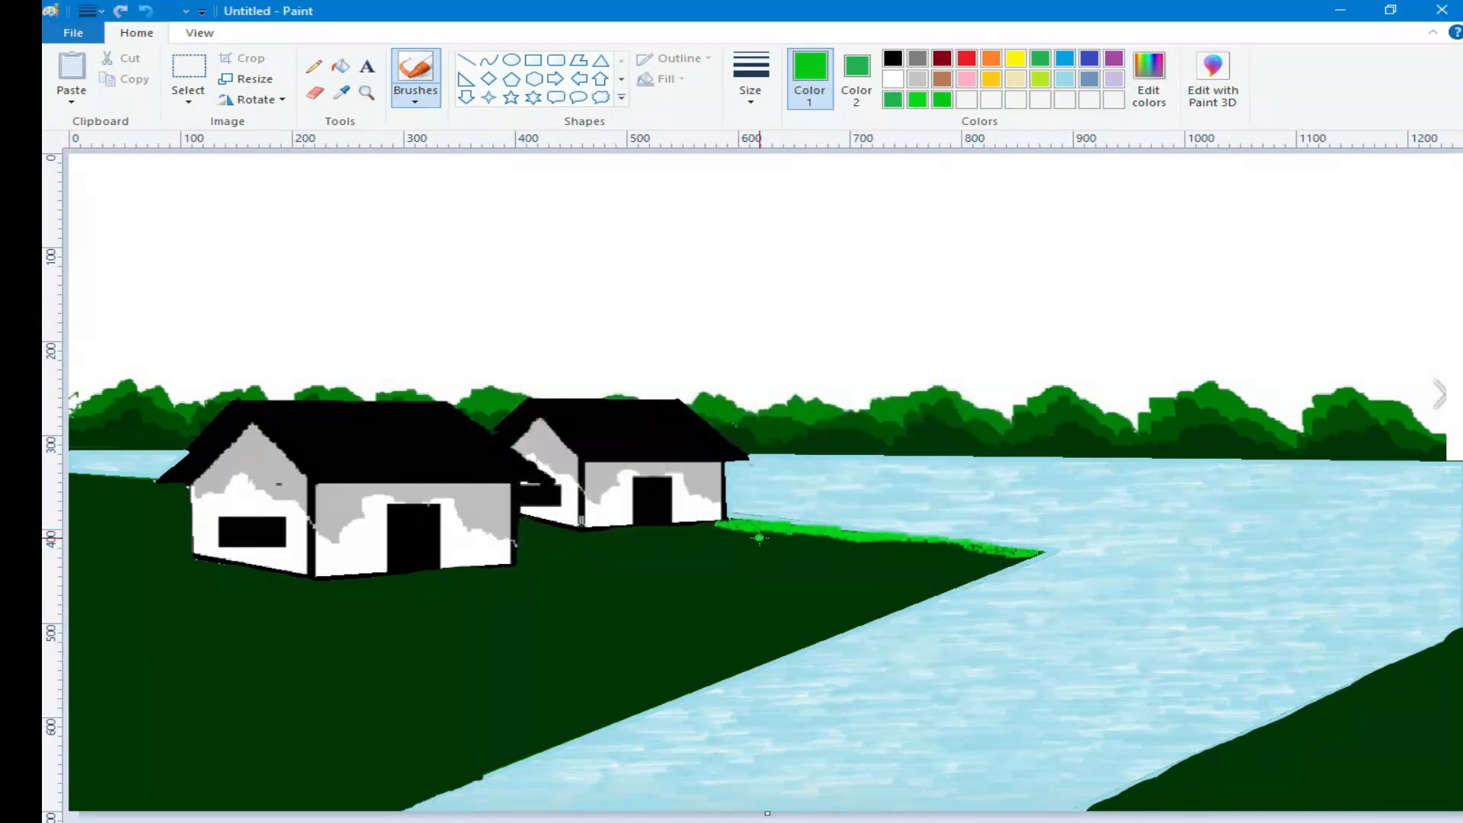
left_click_drag(677, 526, 766, 539)
left_click_drag(873, 547, 945, 538)
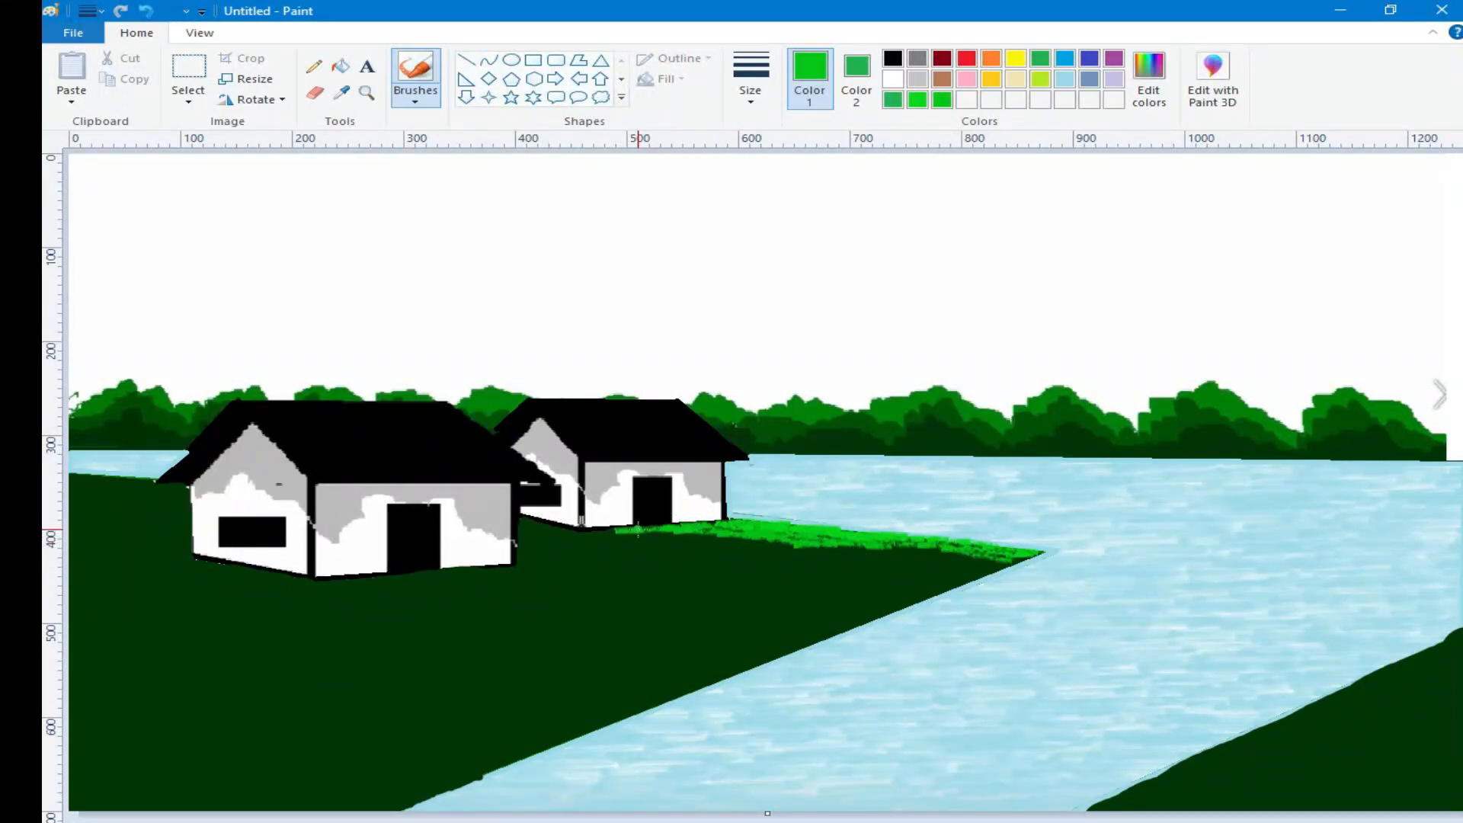
mouse_move(529, 522)
left_mouse_down()
mouse_move(601, 540)
mouse_move(1021, 559)
left_mouse_up()
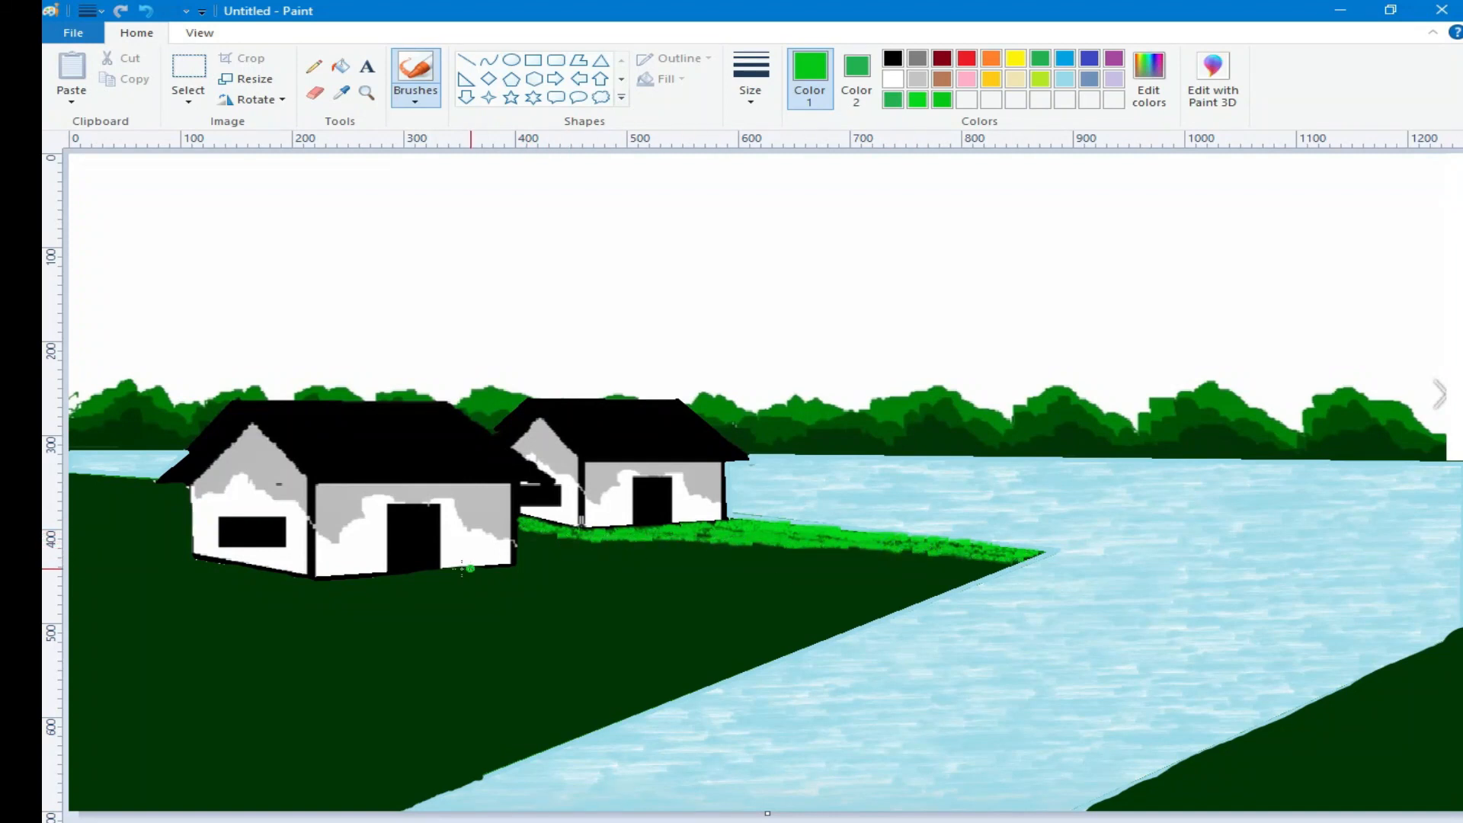
Step: Brush the same green along the grass edge left of the front house and touch up the gap between the houses
left_click_drag(147, 480, 138, 481)
left_click_drag(527, 526, 553, 532)
mouse_move(188, 500)
left_mouse_down()
mouse_move(76, 486)
mouse_move(90, 488)
left_mouse_up()
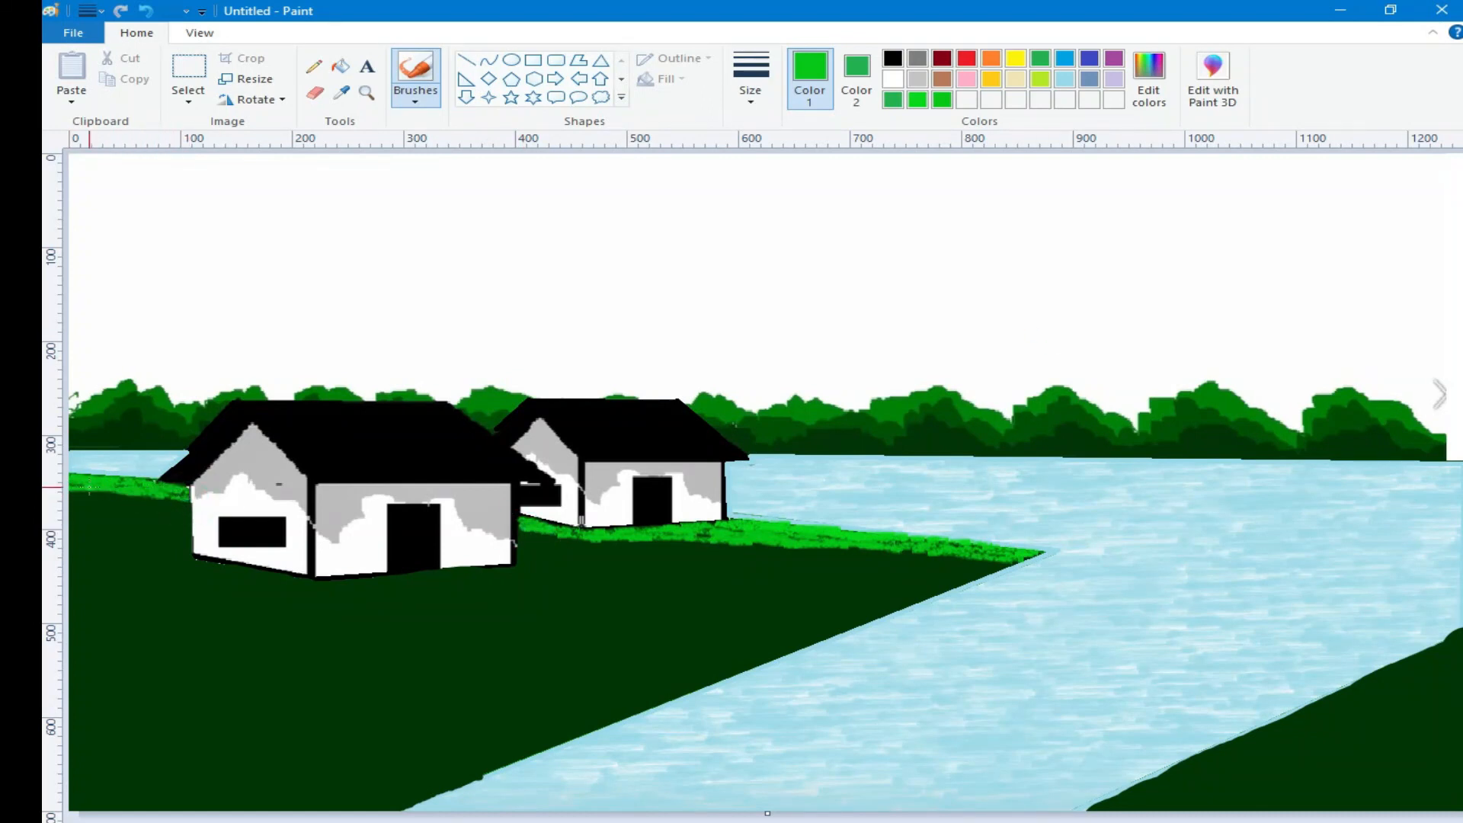
Step: Darken the paint to a medium green and brush grass texture below the bright strips on both sides of the front house
left_click(1145, 81)
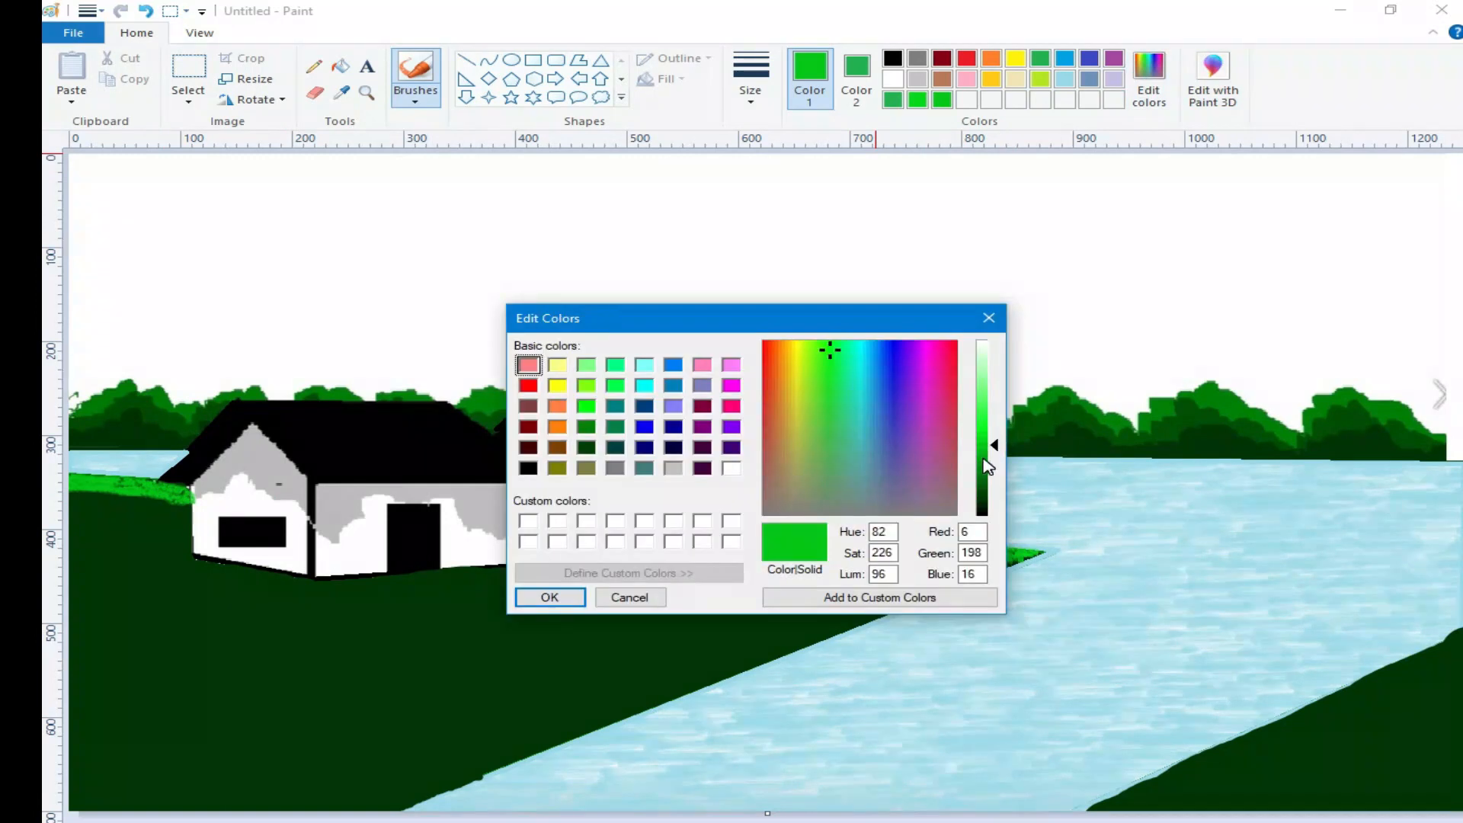
left_click(983, 458)
left_click(550, 598)
left_click_drag(522, 530, 564, 550)
left_click(750, 77)
left_click(764, 163)
left_click(146, 11)
left_click(146, 12)
left_click(145, 12)
mouse_move(572, 539)
left_mouse_down()
mouse_move(937, 557)
mouse_move(534, 547)
mouse_move(906, 566)
mouse_move(834, 568)
mouse_move(868, 579)
mouse_move(519, 550)
mouse_move(765, 564)
left_mouse_up()
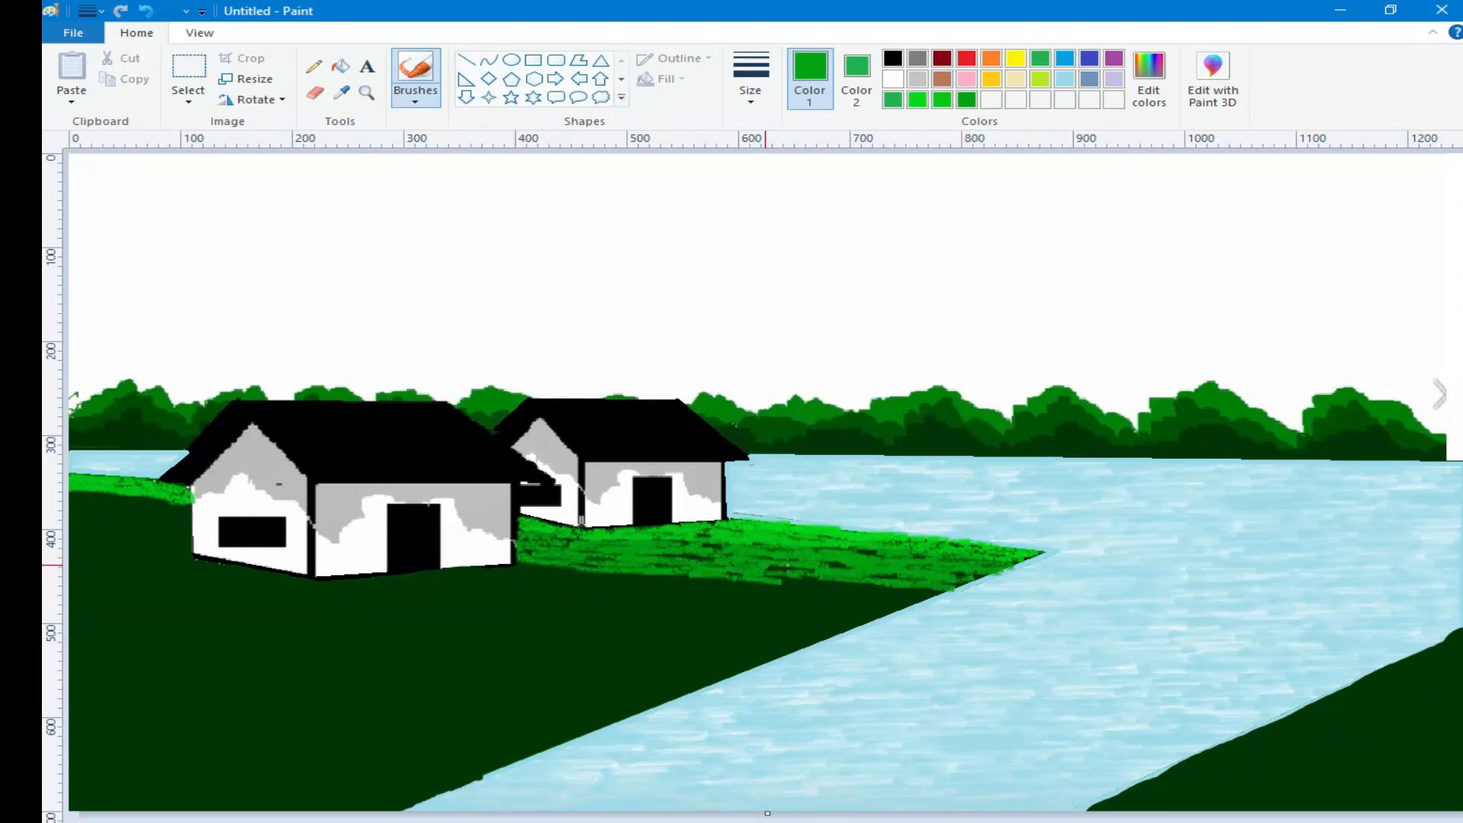
left_click_drag(185, 510, 72, 497)
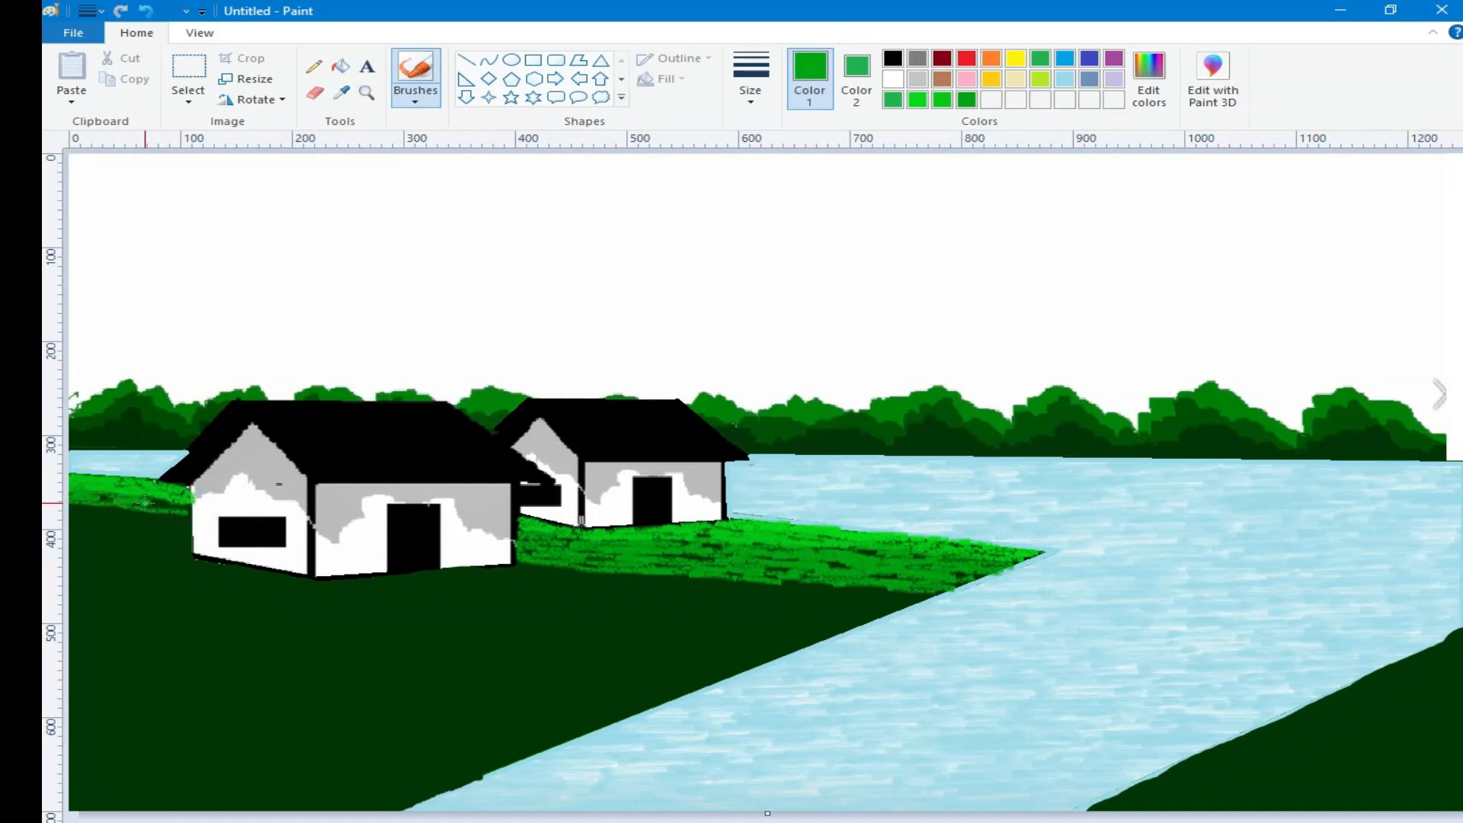
left_click_drag(188, 505, 108, 512)
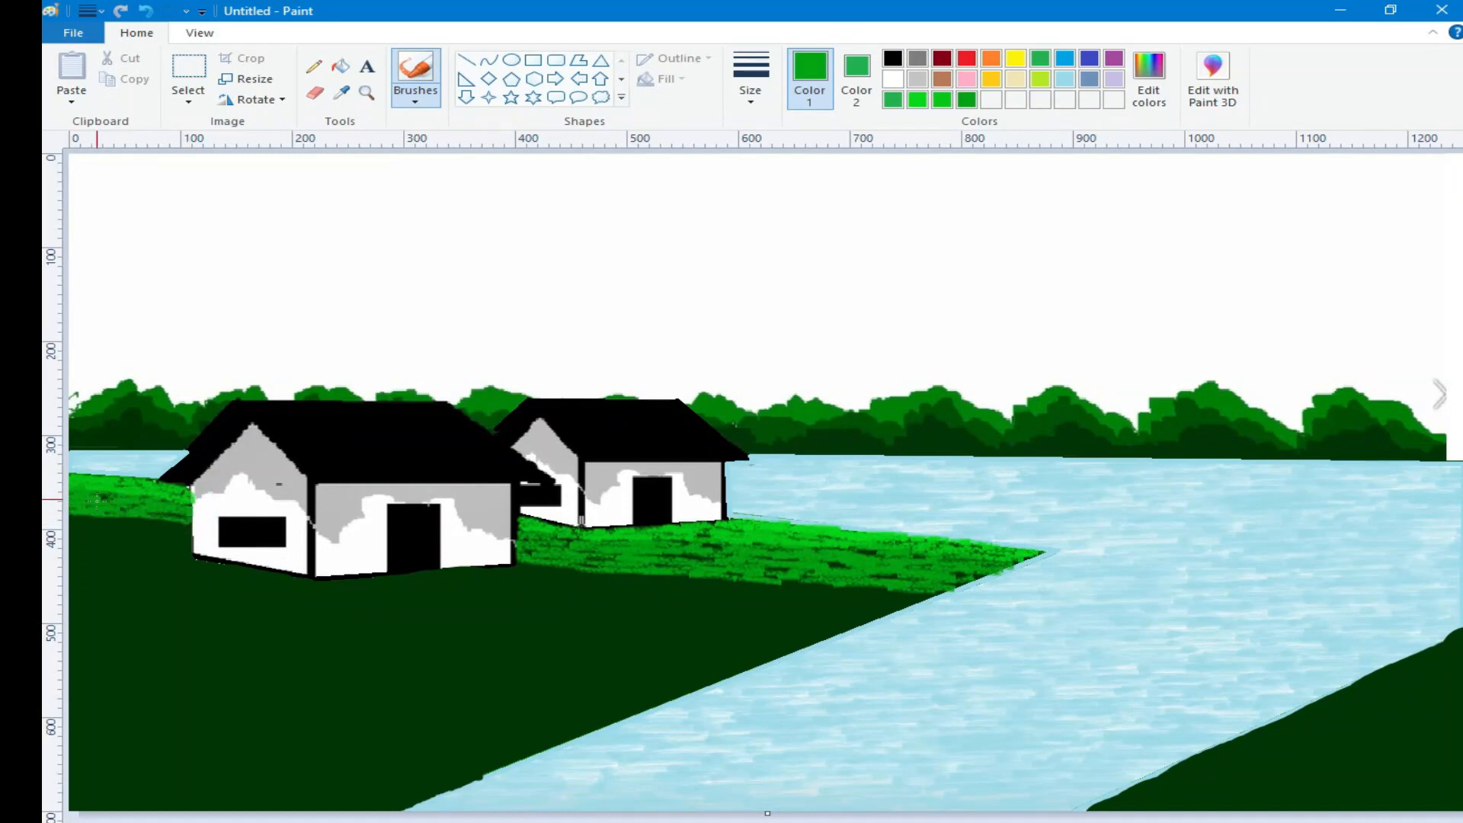
Step: Mix a darker green and brush grass texture around and below the front house across to the river's edge
left_click(1150, 96)
left_click(984, 474)
left_click(550, 598)
mouse_move(521, 569)
left_mouse_down()
mouse_move(745, 584)
mouse_move(754, 597)
mouse_move(644, 579)
left_mouse_up()
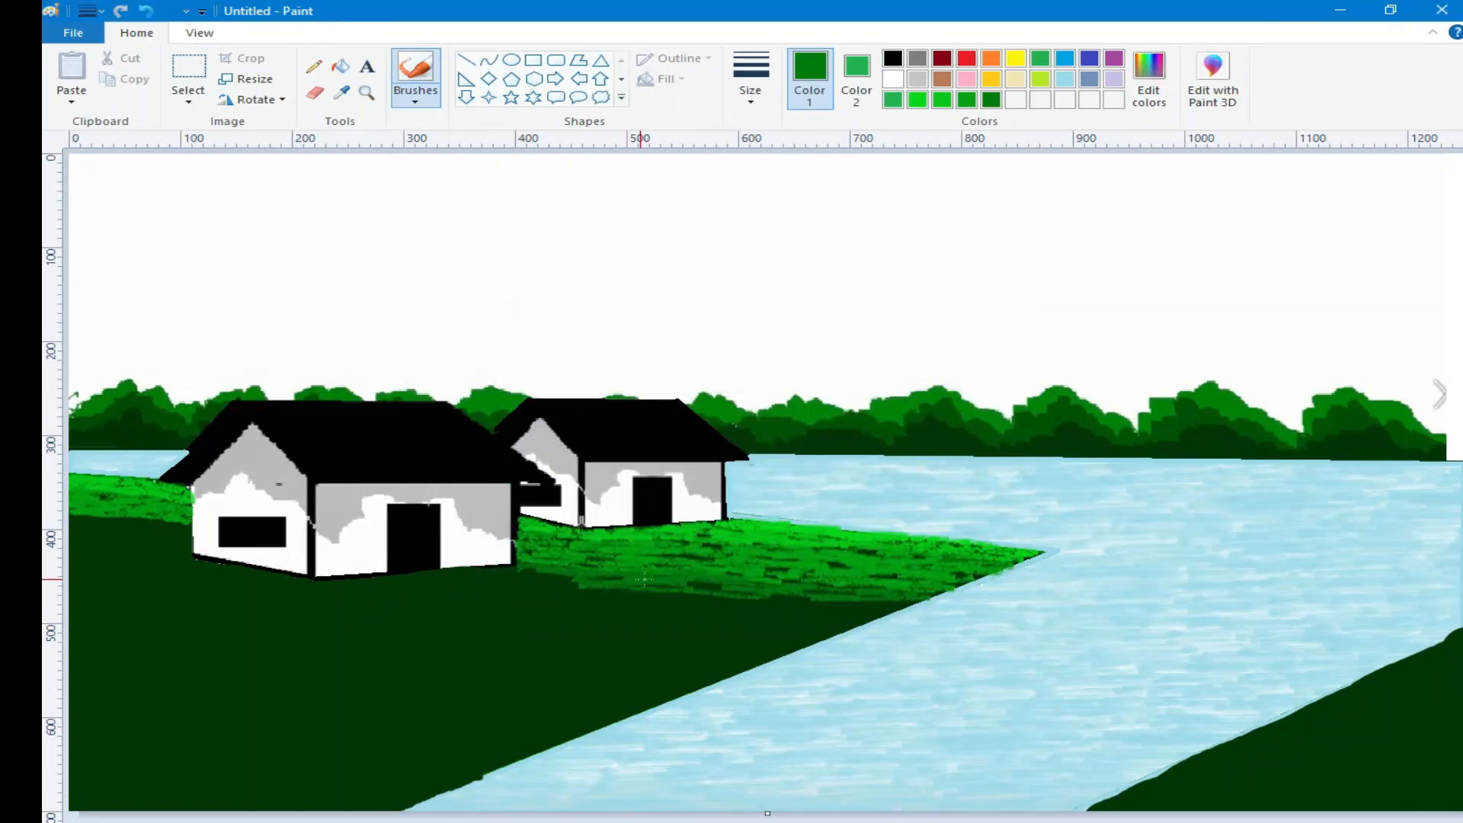
left_click_drag(520, 576, 876, 613)
mouse_move(184, 537)
left_mouse_down()
mouse_move(149, 518)
mouse_move(185, 535)
mouse_move(93, 543)
mouse_move(192, 548)
mouse_move(171, 537)
mouse_move(87, 557)
mouse_move(473, 573)
left_mouse_up()
mouse_move(332, 580)
left_mouse_down()
mouse_move(776, 624)
mouse_move(888, 607)
mouse_move(748, 624)
mouse_move(210, 596)
mouse_move(151, 582)
mouse_move(159, 567)
mouse_move(332, 602)
mouse_move(85, 601)
mouse_move(847, 626)
mouse_move(721, 622)
mouse_move(775, 633)
left_mouse_up()
Step: Darken the green another shade and brush a grass band across the middle of the left bank
left_click(1148, 78)
left_click(550, 596)
mouse_move(297, 628)
left_mouse_down()
mouse_move(217, 619)
mouse_move(319, 602)
mouse_move(394, 628)
mouse_move(787, 643)
mouse_move(768, 646)
mouse_move(816, 630)
mouse_move(578, 649)
mouse_move(161, 656)
left_mouse_up()
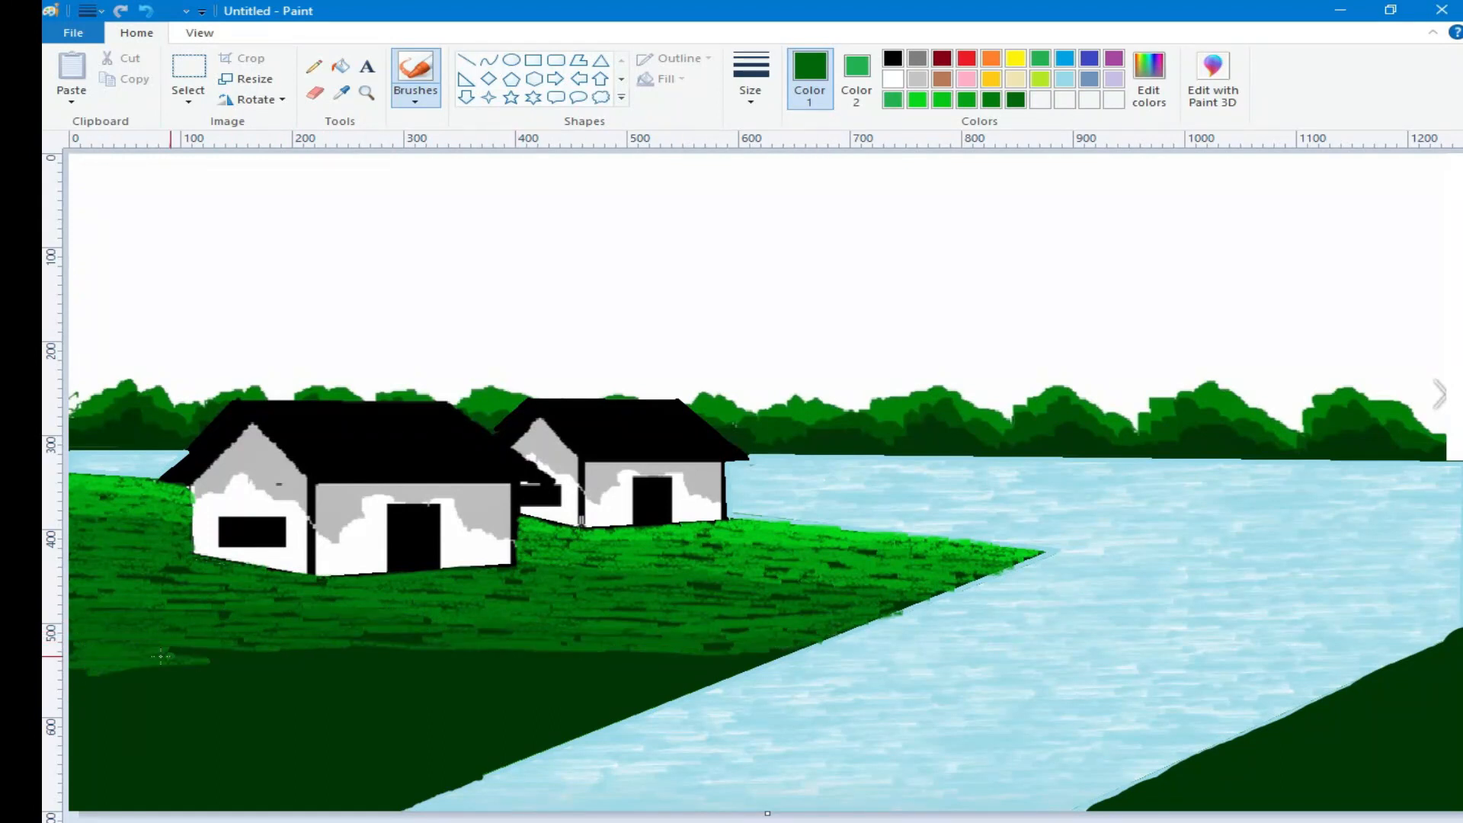
Step: Mix a still deeper green and extend the grass texture further down the left bank to the river's edge
left_click(1148, 78)
left_click(550, 596)
mouse_move(288, 662)
left_mouse_down()
mouse_move(418, 643)
mouse_move(367, 649)
mouse_move(496, 672)
mouse_move(673, 656)
mouse_move(723, 677)
mouse_move(640, 687)
mouse_move(476, 659)
mouse_move(523, 674)
mouse_move(72, 667)
mouse_move(74, 686)
mouse_move(643, 691)
mouse_move(442, 698)
left_mouse_up()
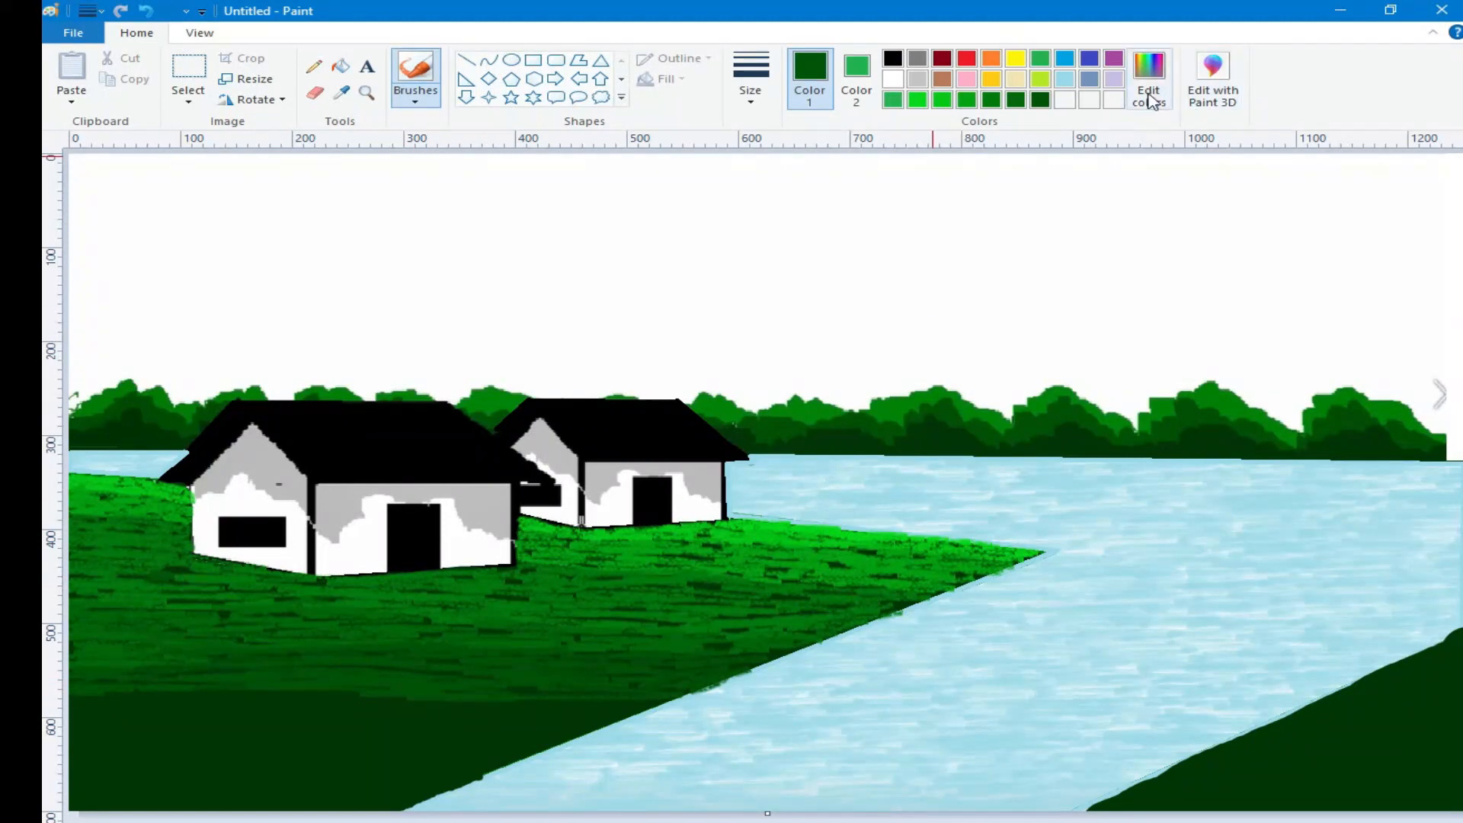
Step: Adjust the brightness to a very dark green and brush grass texture over the remaining lower part of the left bank
left_click(1148, 80)
left_click(993, 512)
left_click(551, 597)
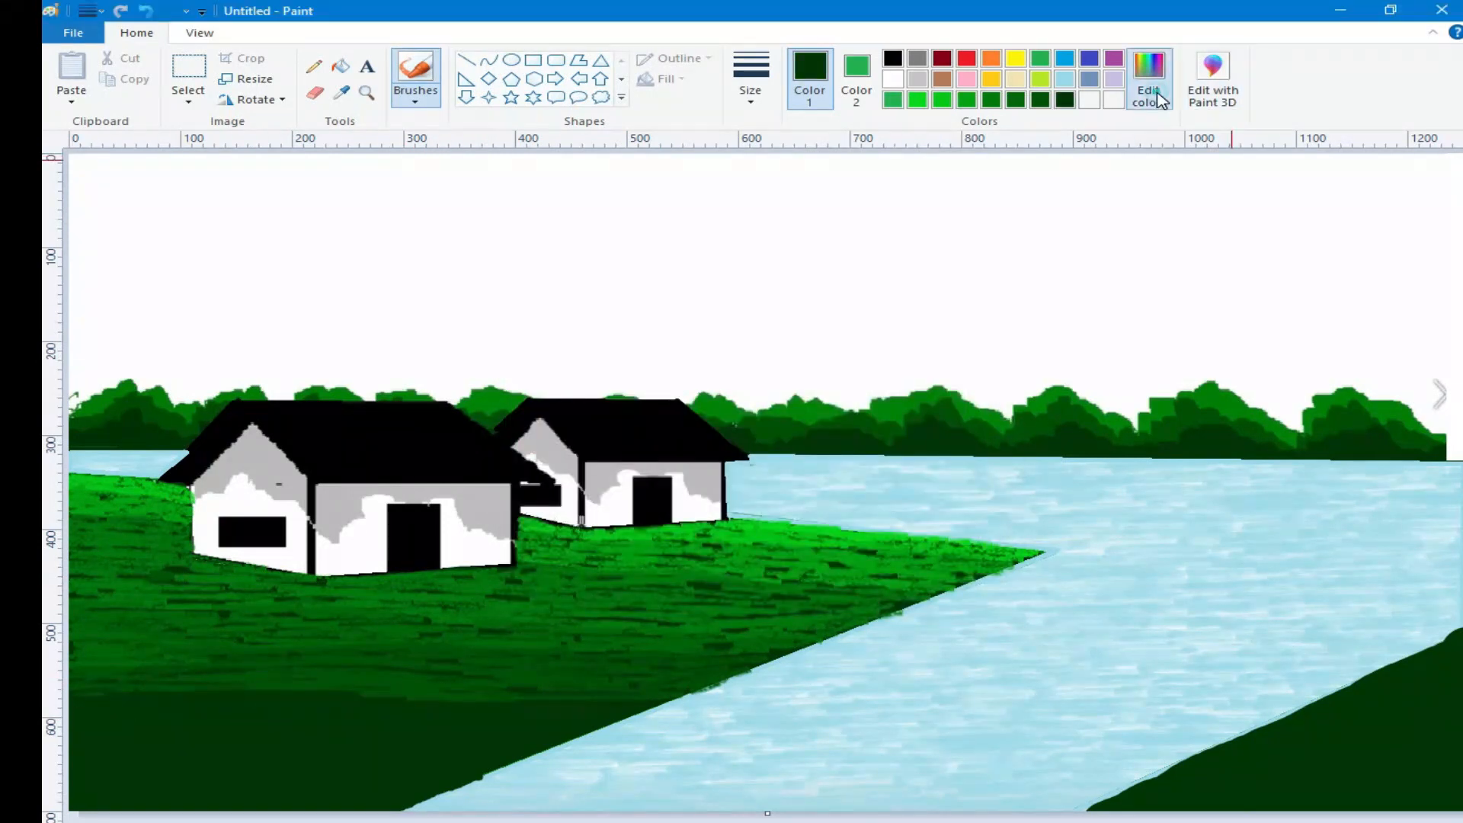
left_click(1148, 80)
left_click(990, 497)
left_click(553, 595)
mouse_move(108, 692)
left_mouse_down()
mouse_move(639, 712)
mouse_move(100, 731)
mouse_move(205, 690)
mouse_move(151, 736)
mouse_move(368, 743)
mouse_move(515, 718)
mouse_move(278, 758)
mouse_move(488, 758)
mouse_move(83, 796)
mouse_move(415, 800)
mouse_move(195, 759)
left_mouse_up()
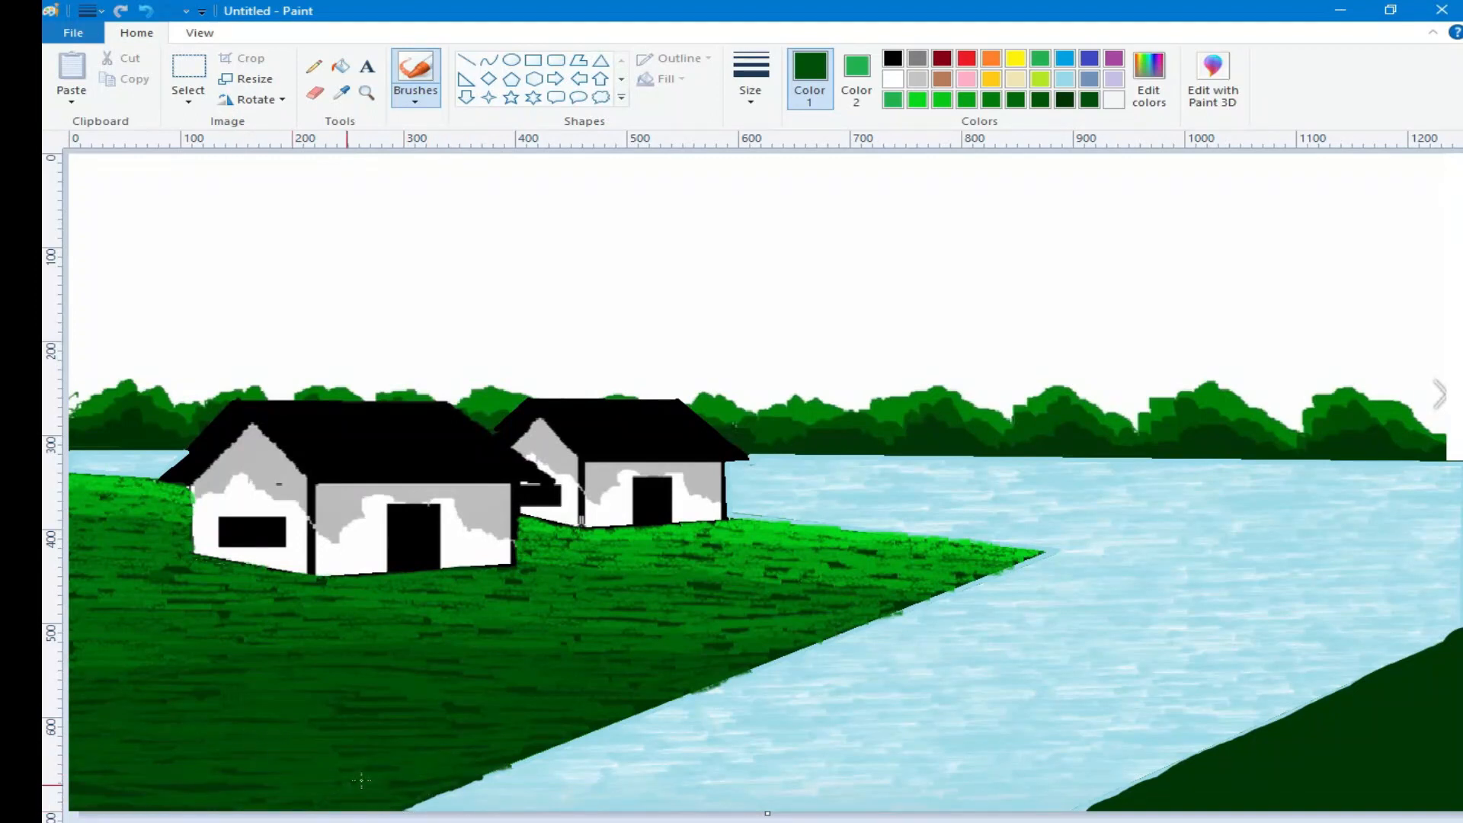
Step: Mix an almost black green and brush grass texture over the bottom of the left bank
left_click(1148, 77)
left_click(550, 596)
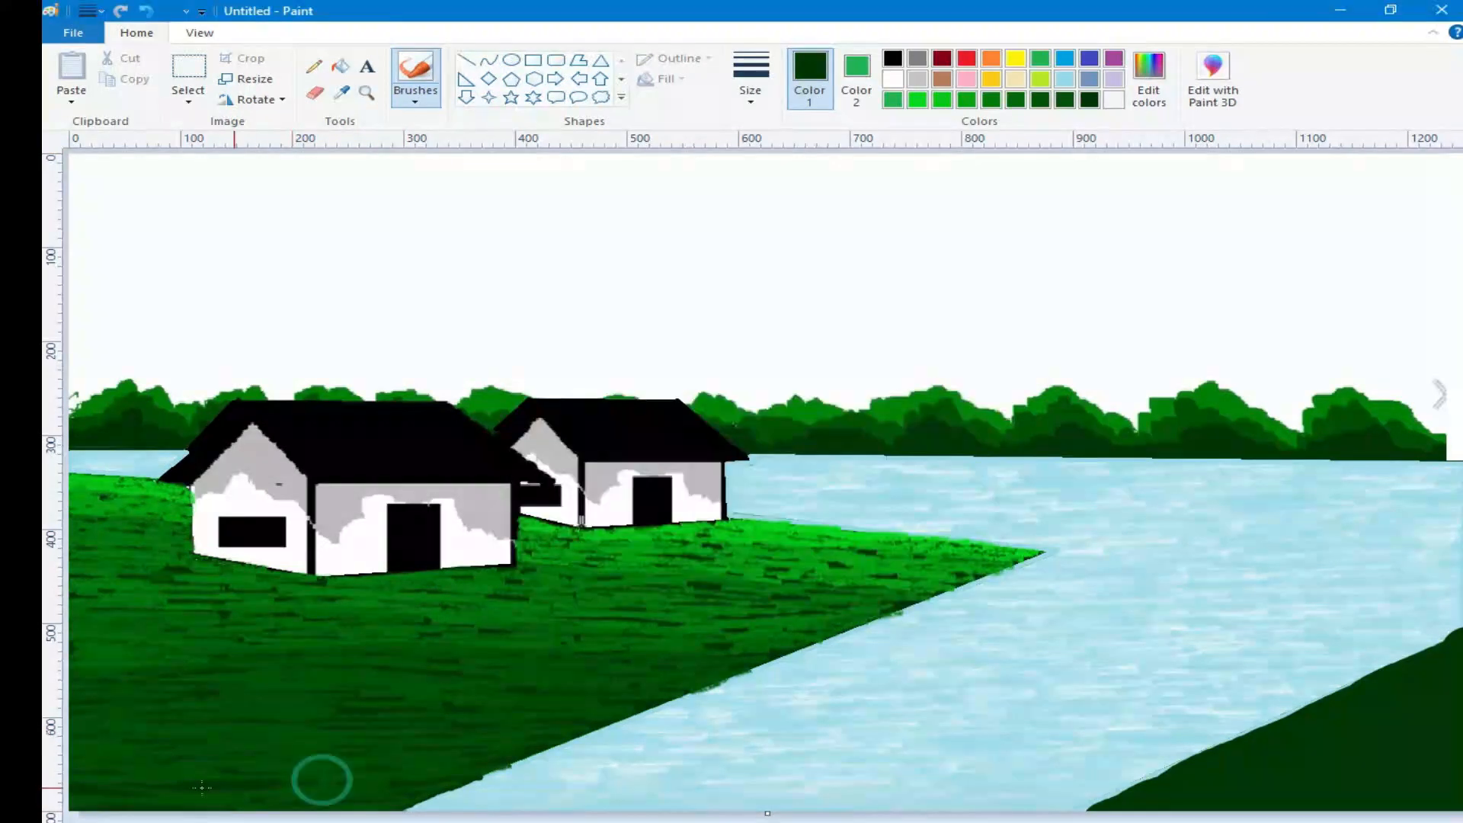
mouse_move(168, 772)
left_mouse_down()
mouse_move(426, 762)
mouse_move(336, 701)
mouse_move(305, 732)
left_mouse_up()
Step: Brush lime highlights along the left bank's far edge out to its tip, and mix a slightly darker lime
left_click(966, 99)
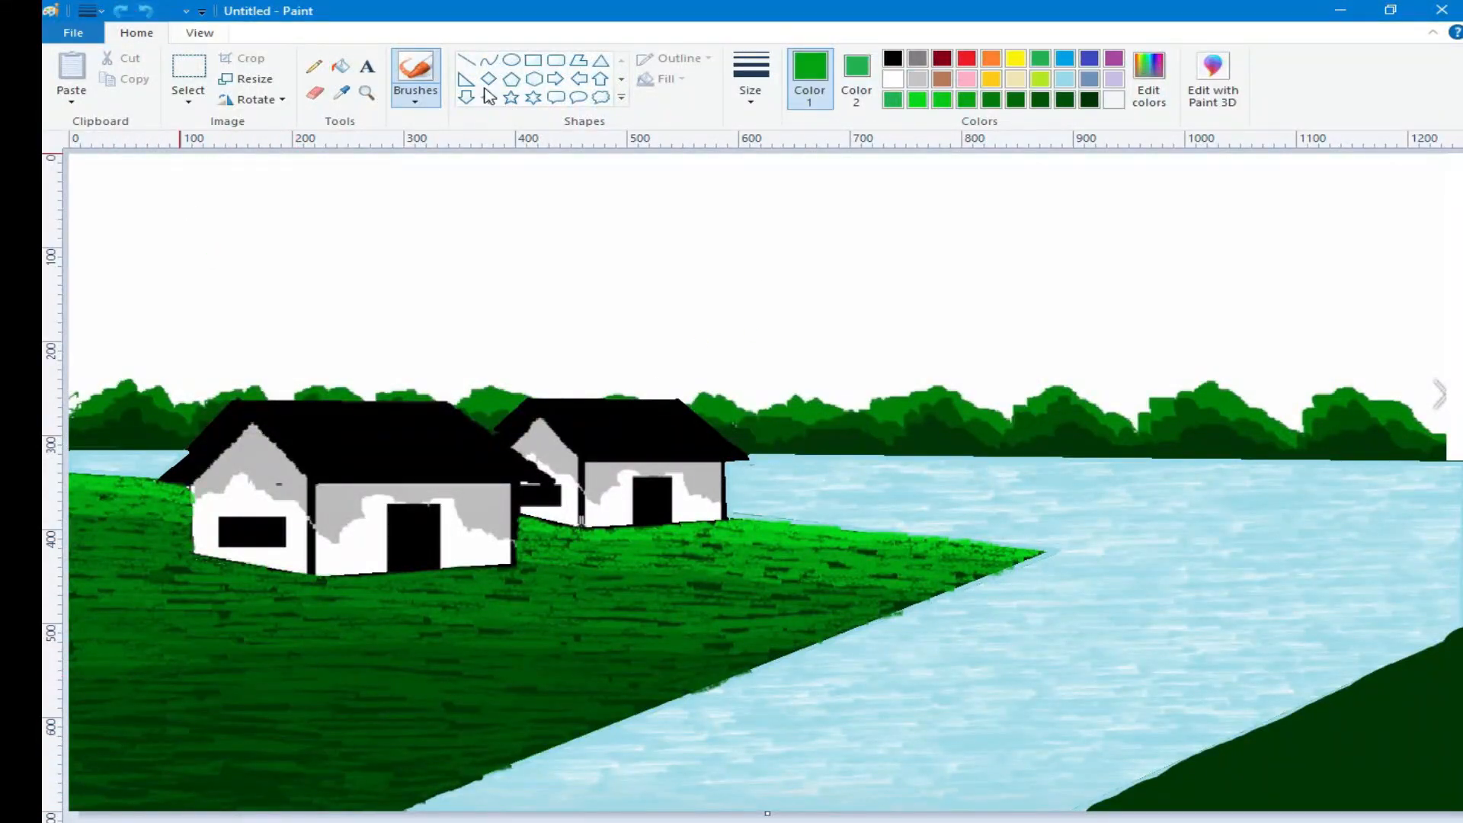
left_click(1040, 79)
mouse_move(802, 526)
left_mouse_down()
mouse_move(1021, 548)
mouse_move(700, 527)
left_mouse_up()
mouse_move(850, 531)
left_mouse_down()
mouse_move(995, 550)
mouse_move(867, 541)
left_mouse_up()
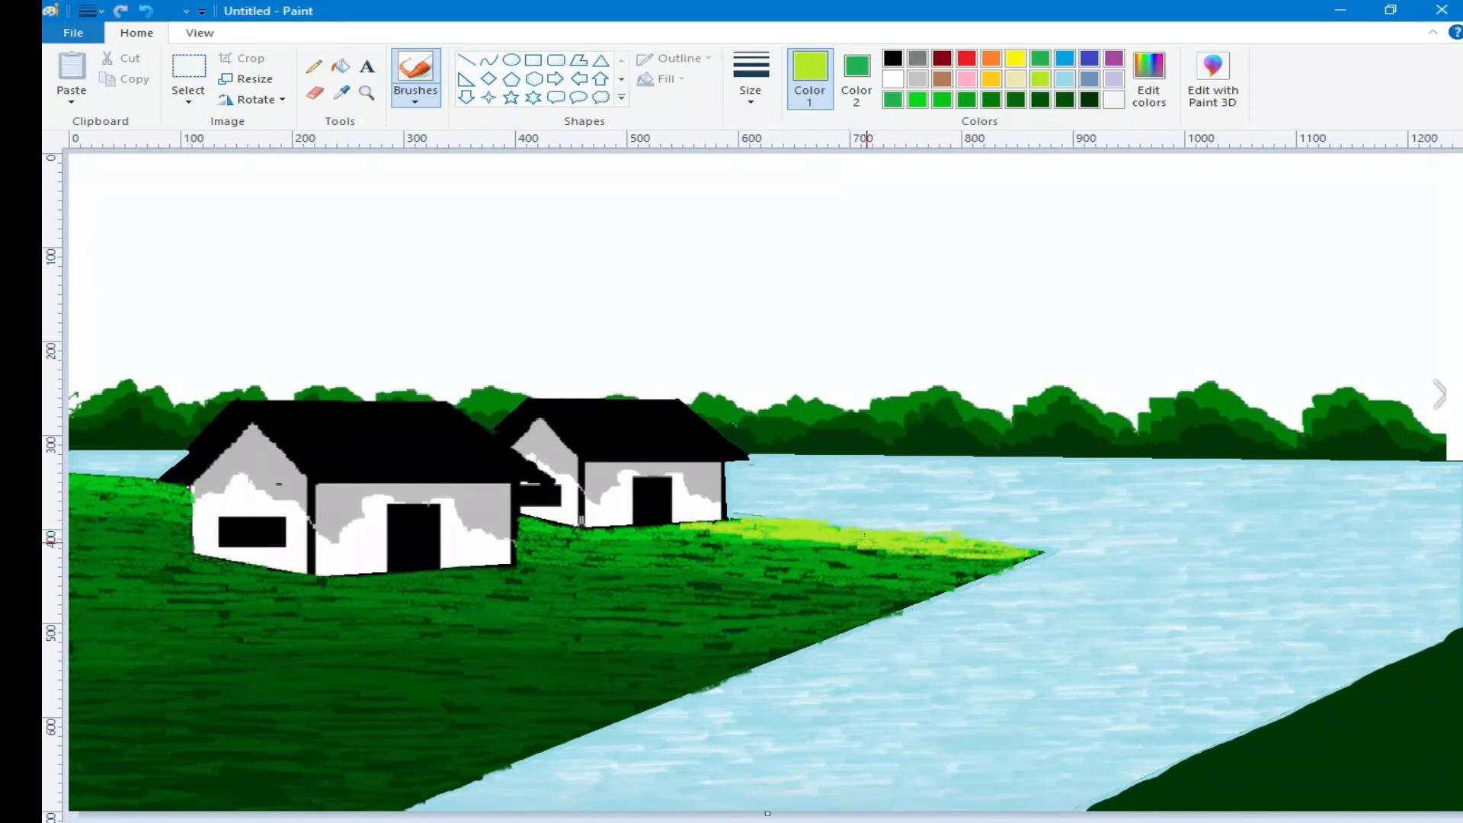
left_click(1155, 99)
left_click(982, 432)
left_click(550, 597)
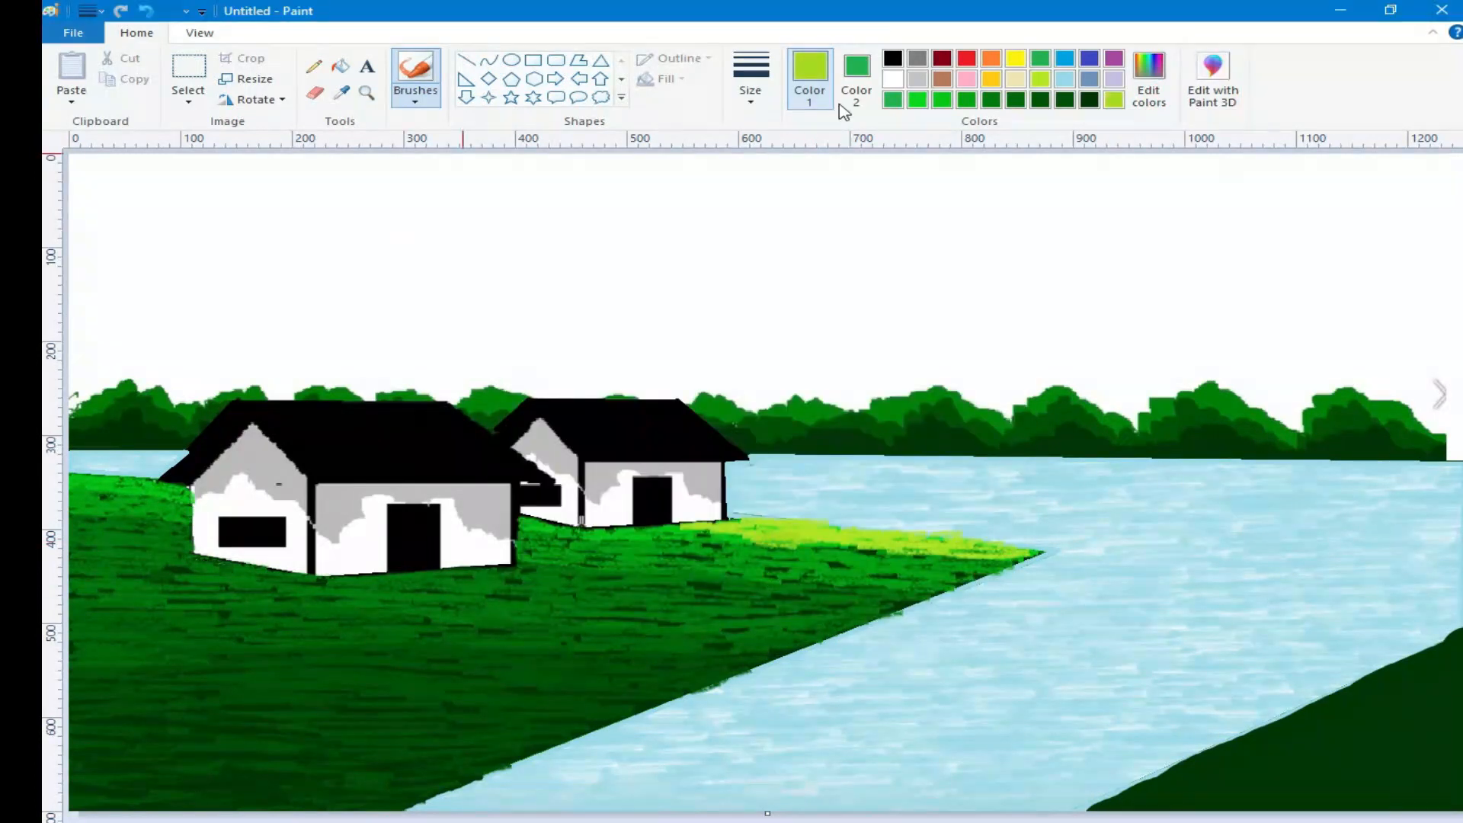
Step: Brush bright green grass strokes across the upper left bank, from the back house toward the tip
left_click(917, 100)
mouse_move(844, 542)
left_mouse_down()
mouse_move(865, 542)
mouse_move(813, 531)
mouse_move(748, 547)
mouse_move(786, 580)
mouse_move(745, 567)
left_mouse_up()
left_click_drag(690, 544, 594, 544)
left_click_drag(702, 564, 598, 561)
left_click_drag(943, 573, 853, 562)
left_click_drag(835, 558, 756, 556)
left_click_drag(882, 592, 855, 588)
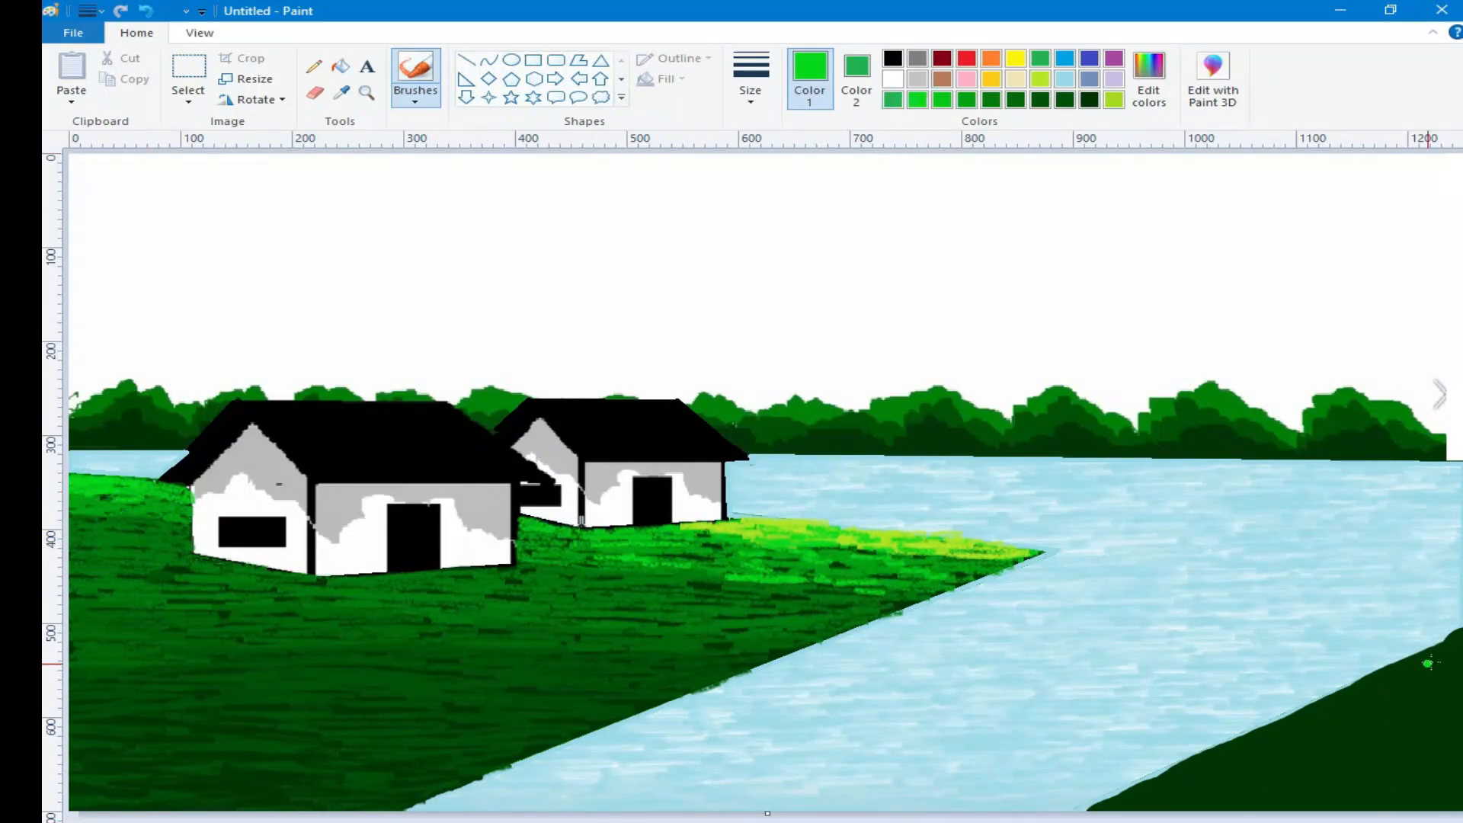
Step: Cover the right bank with grass texture, grading from bright green at the river's edge to darker green lower down
mouse_move(1445, 648)
left_mouse_down()
mouse_move(1364, 678)
mouse_move(1385, 695)
mouse_move(1331, 702)
mouse_move(1444, 701)
mouse_move(1313, 704)
mouse_move(1444, 707)
left_mouse_up()
left_click(945, 99)
mouse_move(1344, 724)
left_mouse_down()
mouse_move(1291, 728)
mouse_move(1455, 726)
mouse_move(1181, 762)
mouse_move(1097, 803)
mouse_move(1280, 754)
mouse_move(1428, 744)
mouse_move(1188, 800)
mouse_move(1295, 762)
mouse_move(1326, 731)
mouse_move(1261, 778)
left_mouse_up()
left_click(966, 99)
left_click(990, 101)
mouse_move(1379, 762)
left_mouse_down()
mouse_move(1295, 773)
mouse_move(1417, 758)
mouse_move(1257, 800)
mouse_move(1393, 796)
left_mouse_up()
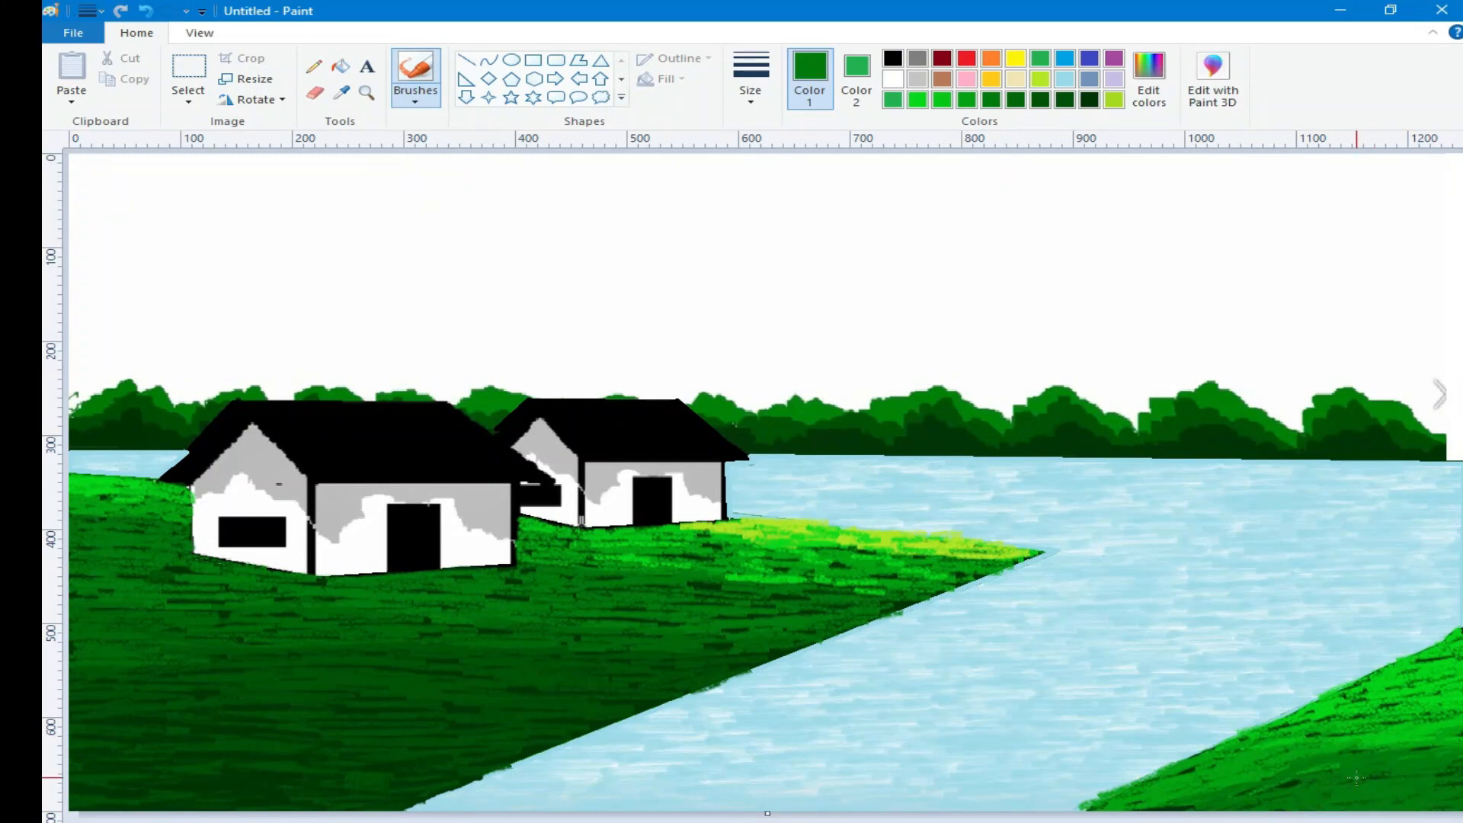
Step: Paint a thick, very dark green shadow edge along the left bank's riverside, using a different brush and extending the bank's tip
left_click(1090, 103)
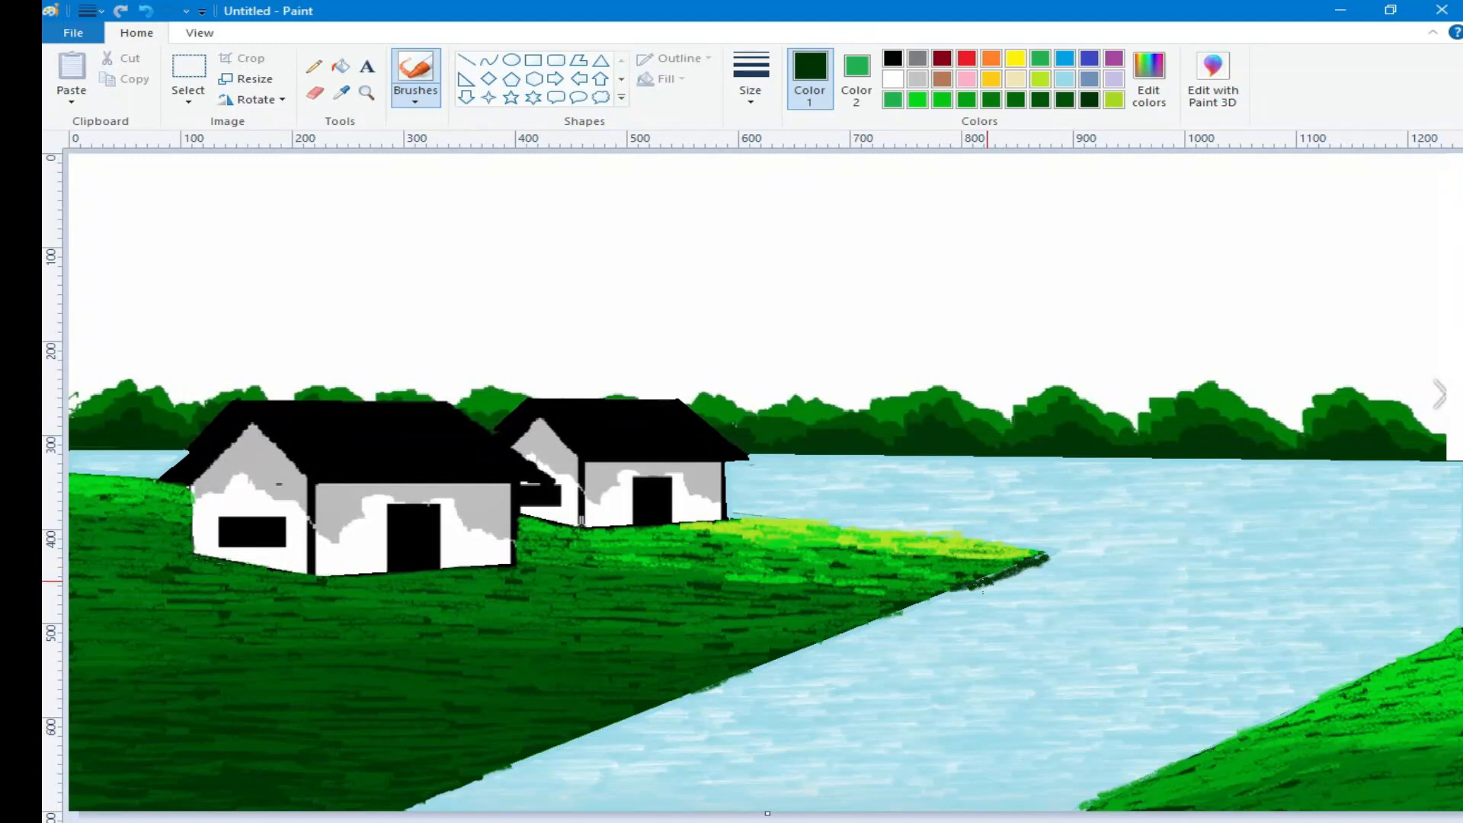
left_click_drag(948, 598, 901, 611)
left_click(417, 98)
left_click(424, 203)
left_click(753, 99)
left_click(762, 168)
mouse_move(1025, 578)
left_mouse_down()
mouse_move(1028, 565)
mouse_move(389, 815)
left_mouse_up()
mouse_move(936, 606)
left_mouse_down()
mouse_move(911, 618)
mouse_move(1019, 566)
left_mouse_up()
mouse_move(928, 604)
left_mouse_down()
mouse_move(486, 782)
mouse_move(574, 751)
mouse_move(536, 757)
left_mouse_up()
mouse_move(462, 800)
left_mouse_down()
mouse_move(411, 802)
mouse_move(541, 764)
mouse_move(461, 792)
mouse_move(444, 815)
left_mouse_up()
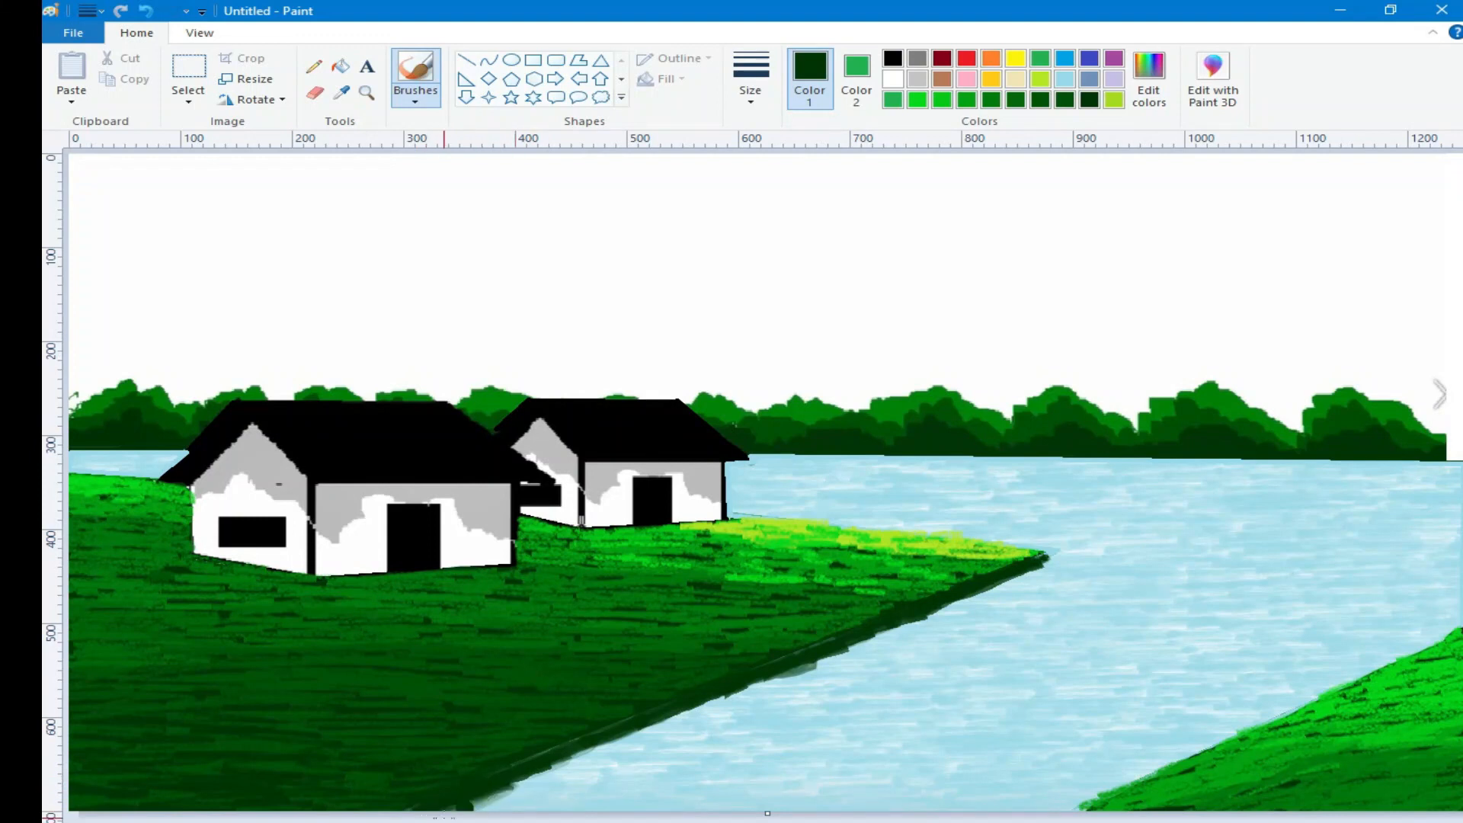
left_click_drag(591, 735, 510, 776)
mouse_move(816, 656)
left_mouse_down()
mouse_move(556, 762)
mouse_move(610, 733)
mouse_move(510, 790)
mouse_move(713, 680)
left_mouse_up()
left_click_drag(1080, 553, 945, 606)
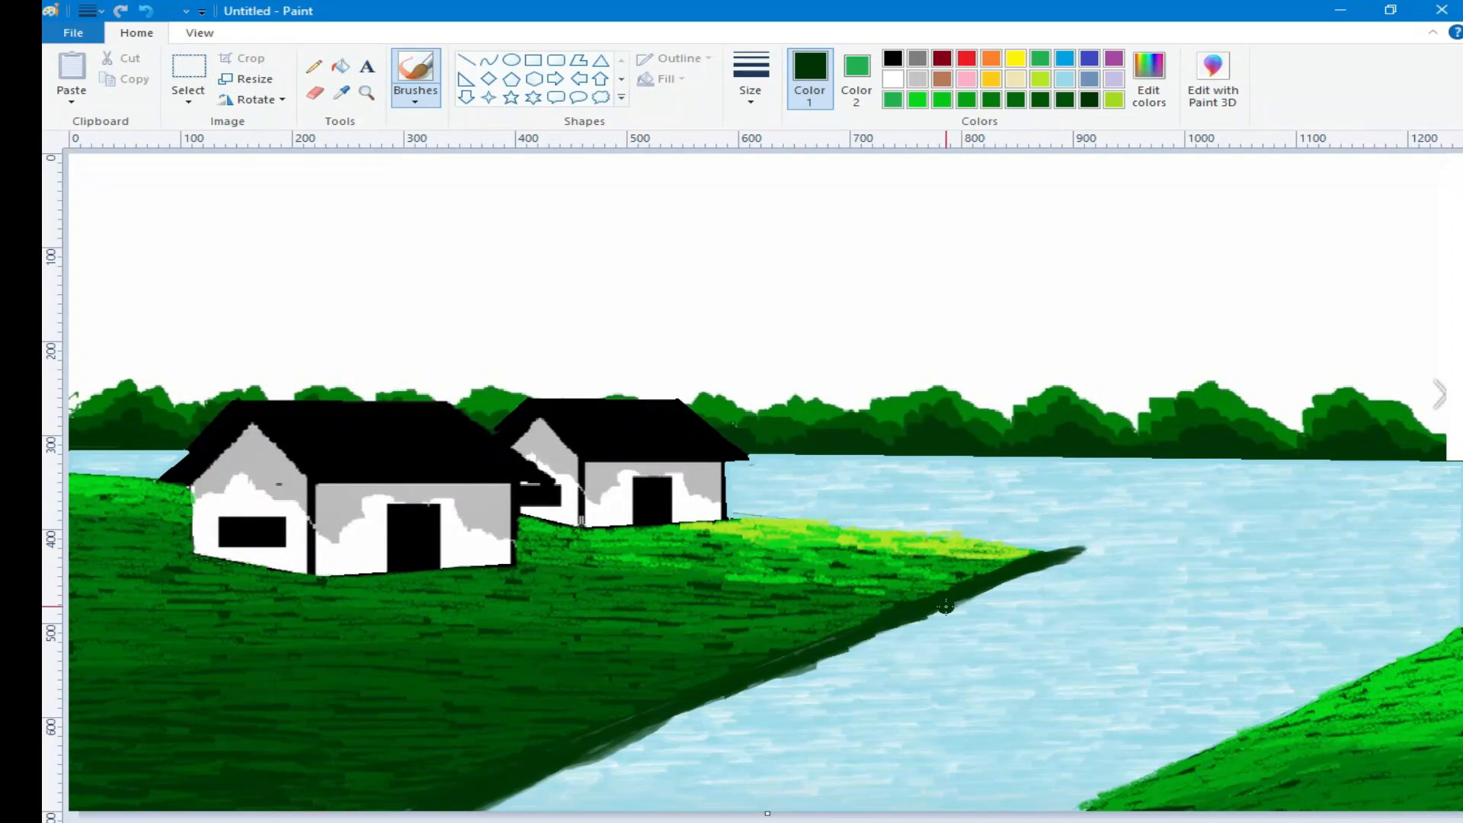
Step: Brush darker lime highlights over the extended tip and back along the left bank's upper edge
left_click(1113, 99)
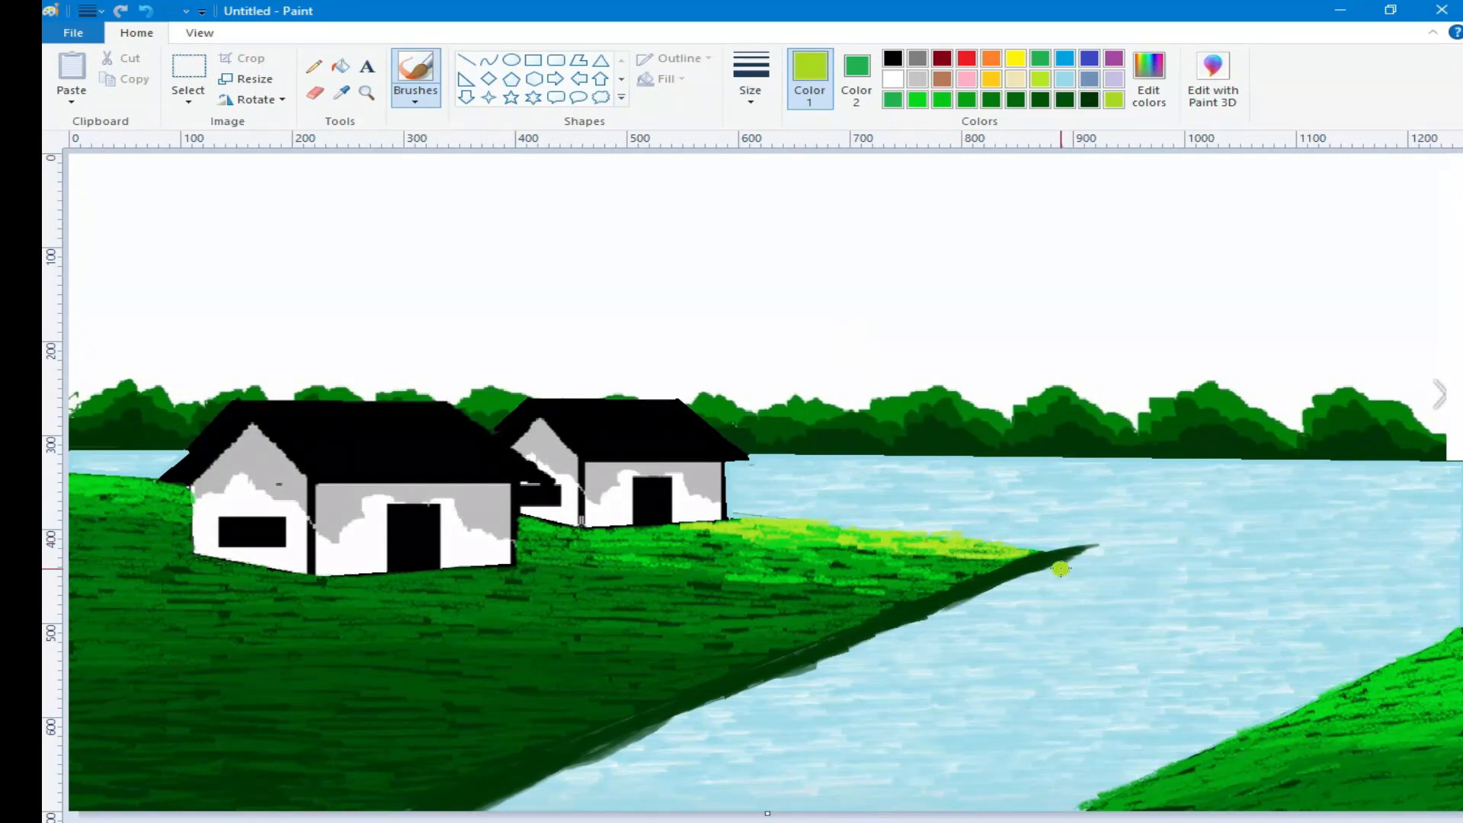
left_click_drag(1096, 544, 981, 545)
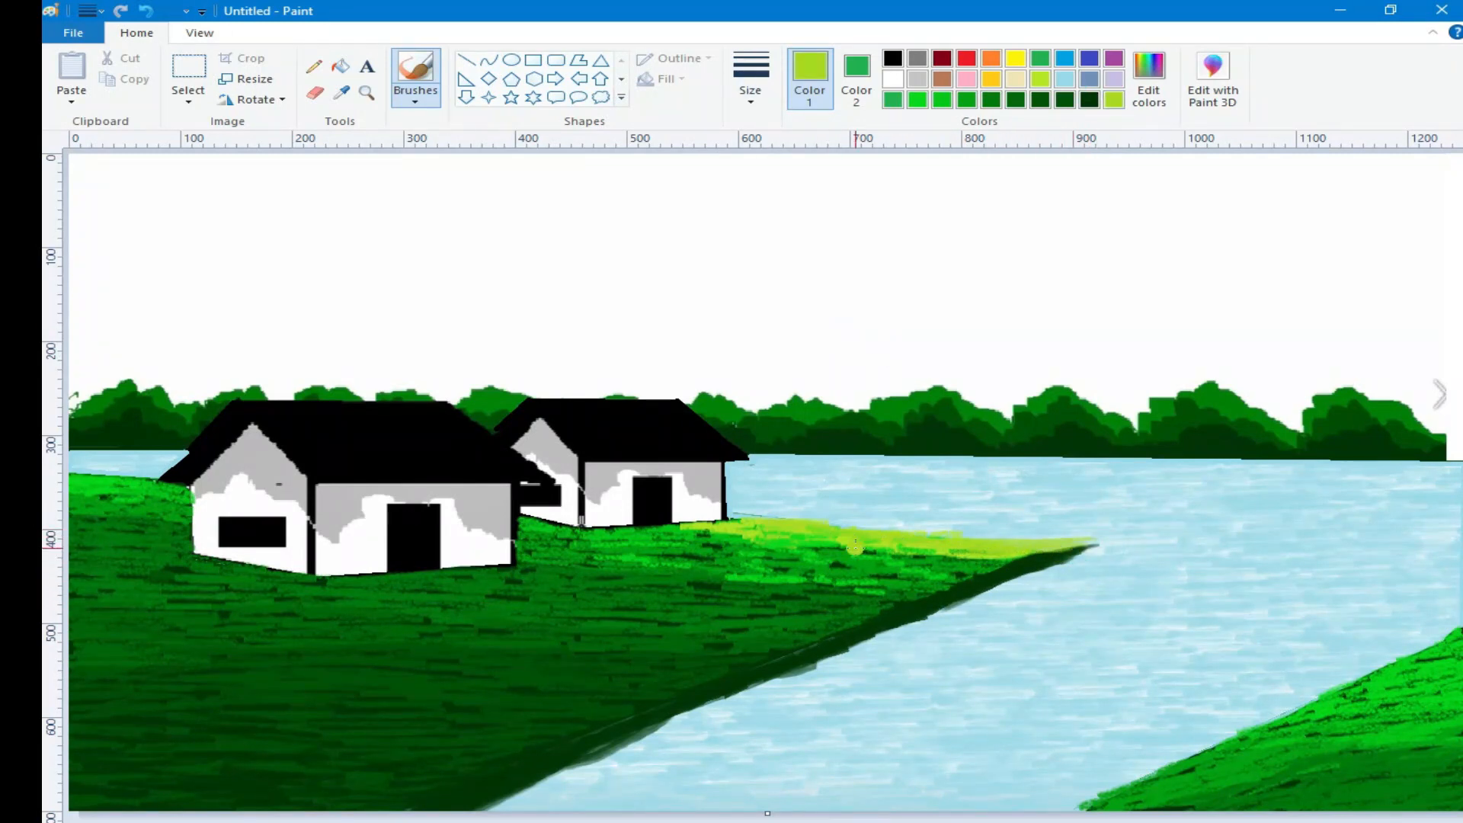
left_click_drag(815, 540, 771, 538)
left_click_drag(924, 554, 792, 546)
left_click_drag(983, 565, 846, 553)
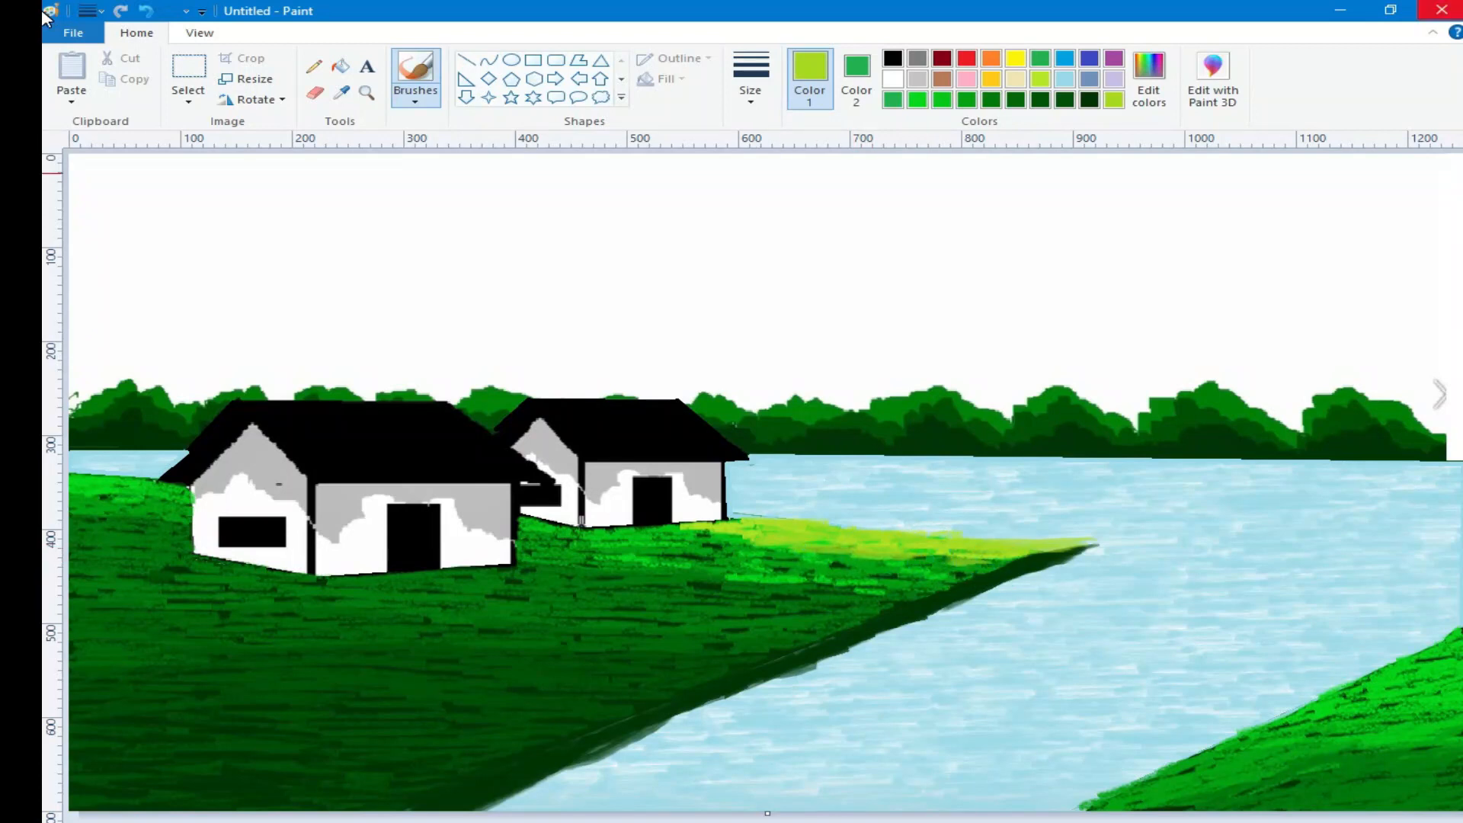
Step: Add lime highlights to the upper edge of the right bank and bright green strokes below them
mouse_move(1458, 632)
left_mouse_down()
mouse_move(1437, 665)
mouse_move(1389, 671)
mouse_move(1401, 657)
mouse_move(1446, 669)
mouse_move(1343, 693)
mouse_move(1415, 658)
left_mouse_up()
left_click(914, 101)
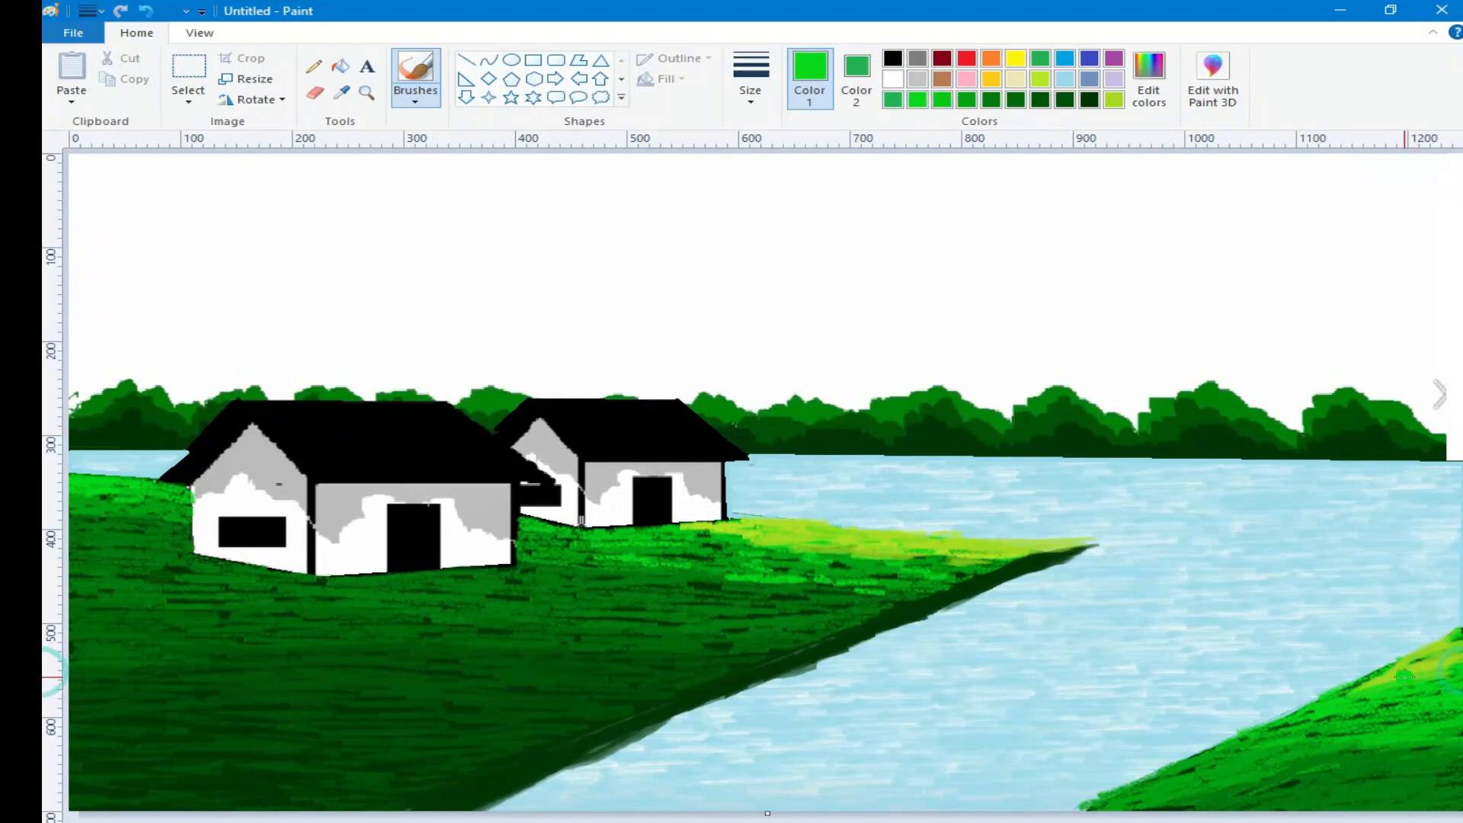
left_click_drag(1455, 708, 1382, 720)
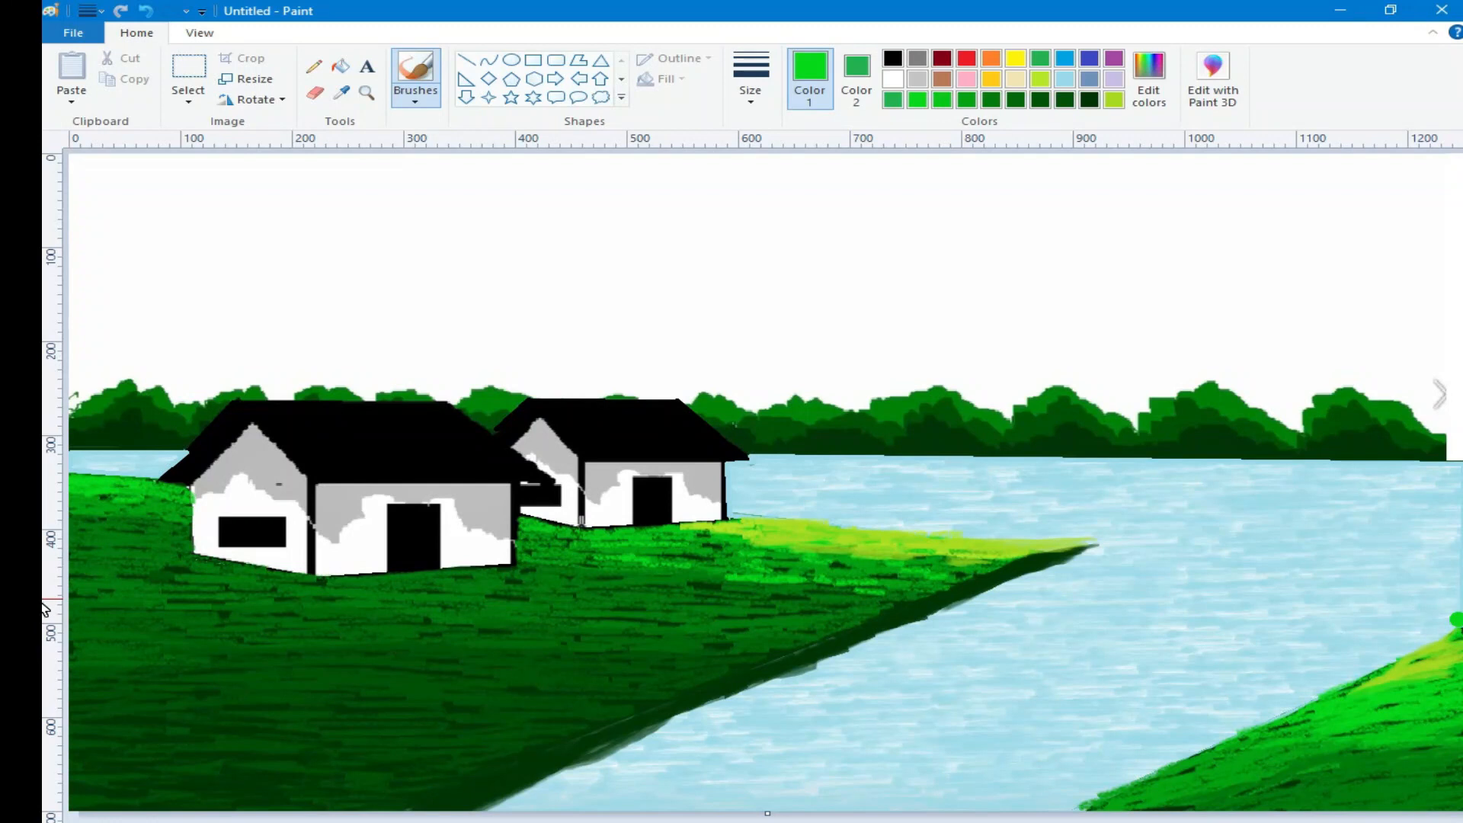
Step: Fill the sky with light blue and brush over the white gaps along the treetops
left_click(1065, 79)
left_click(341, 66)
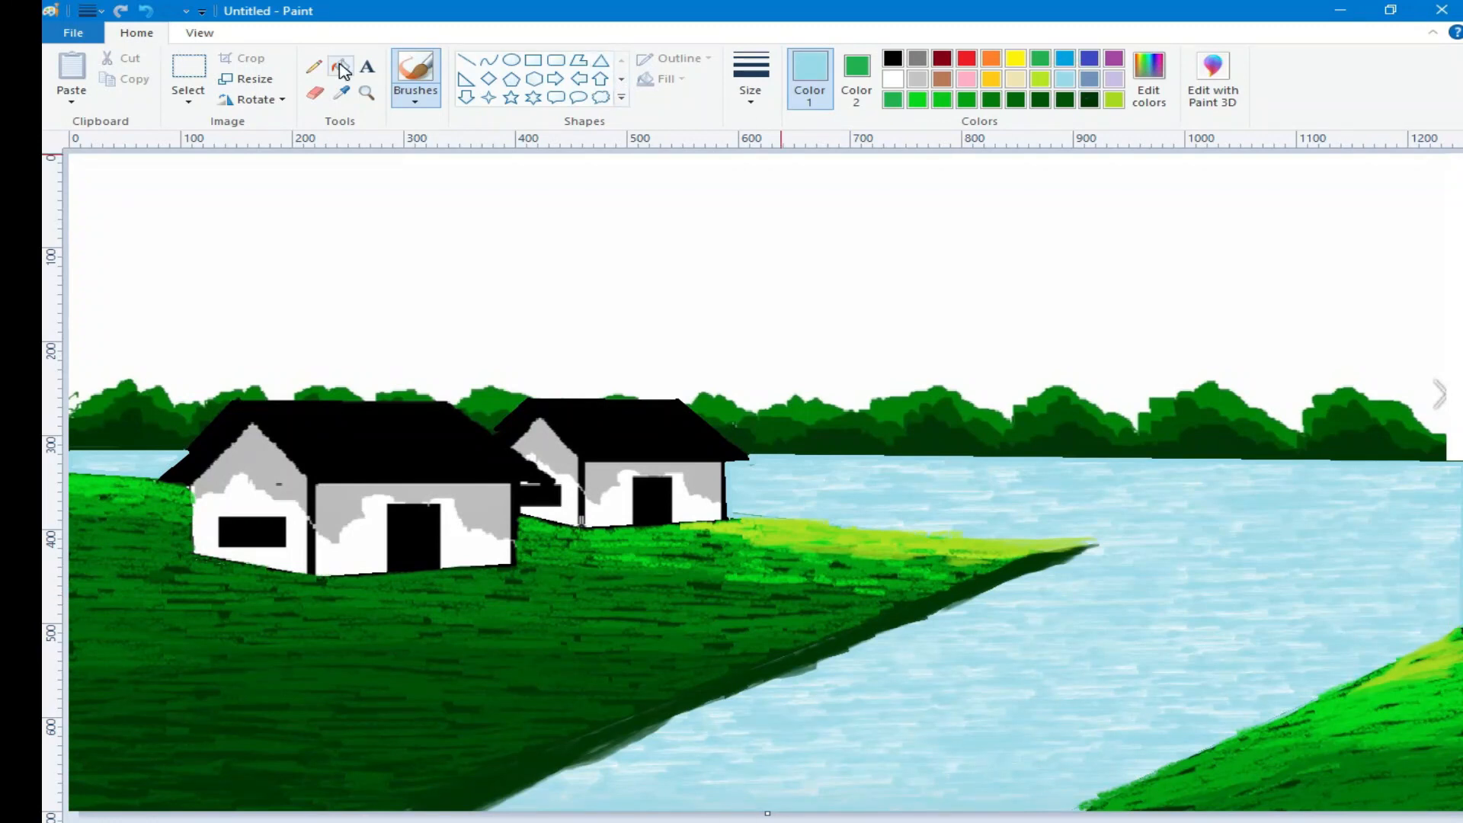
left_click(533, 183)
left_click(415, 76)
left_click(548, 163)
left_click(750, 76)
left_click(780, 245)
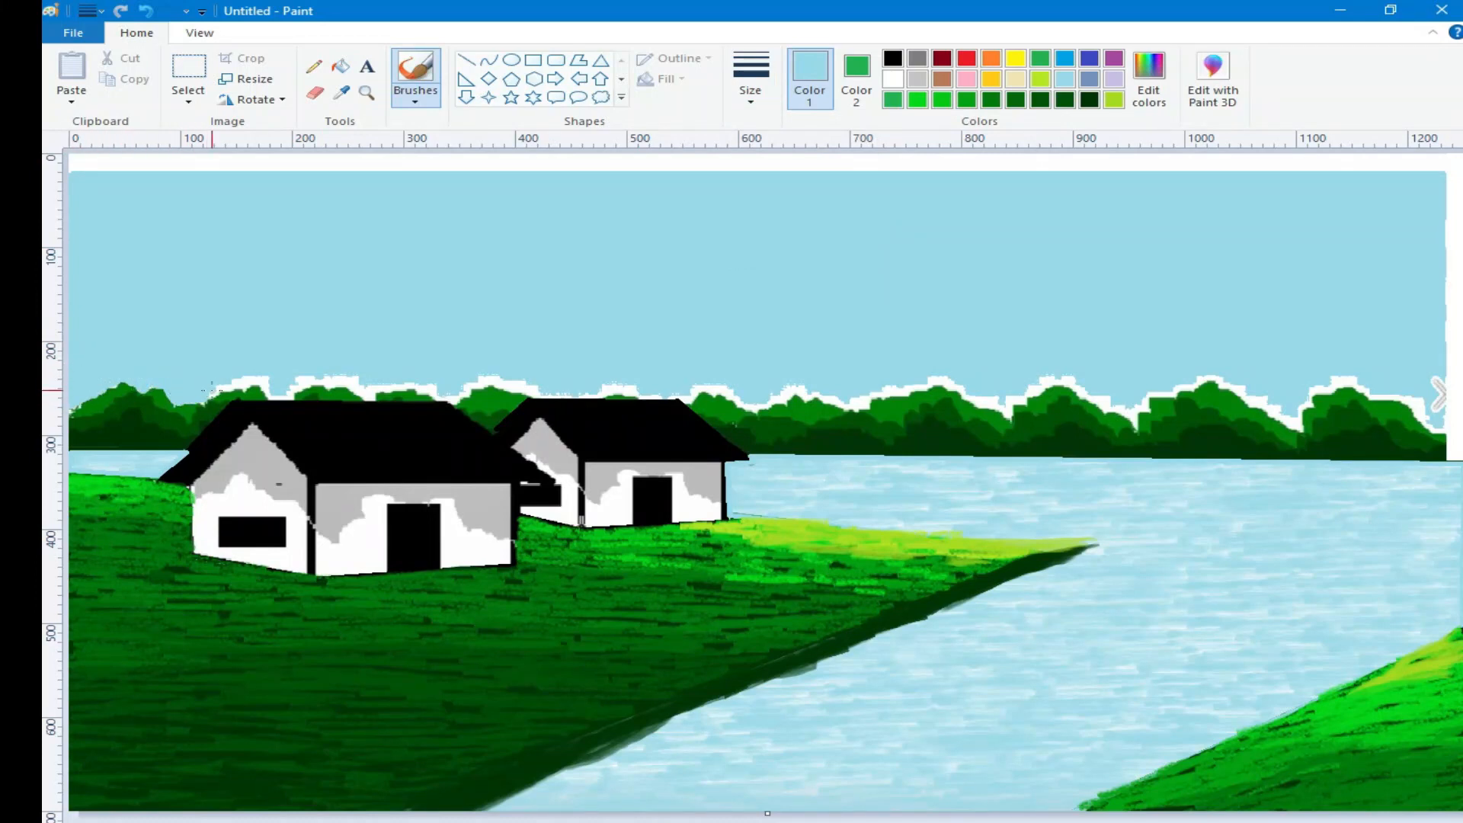
Step: Place a solid white ellipse in the upper sky as the sun and resize it into a round disc
mouse_move(917, 190)
left_mouse_down()
mouse_move(1116, 330)
mouse_move(1071, 266)
mouse_move(931, 221)
mouse_move(960, 231)
left_mouse_up()
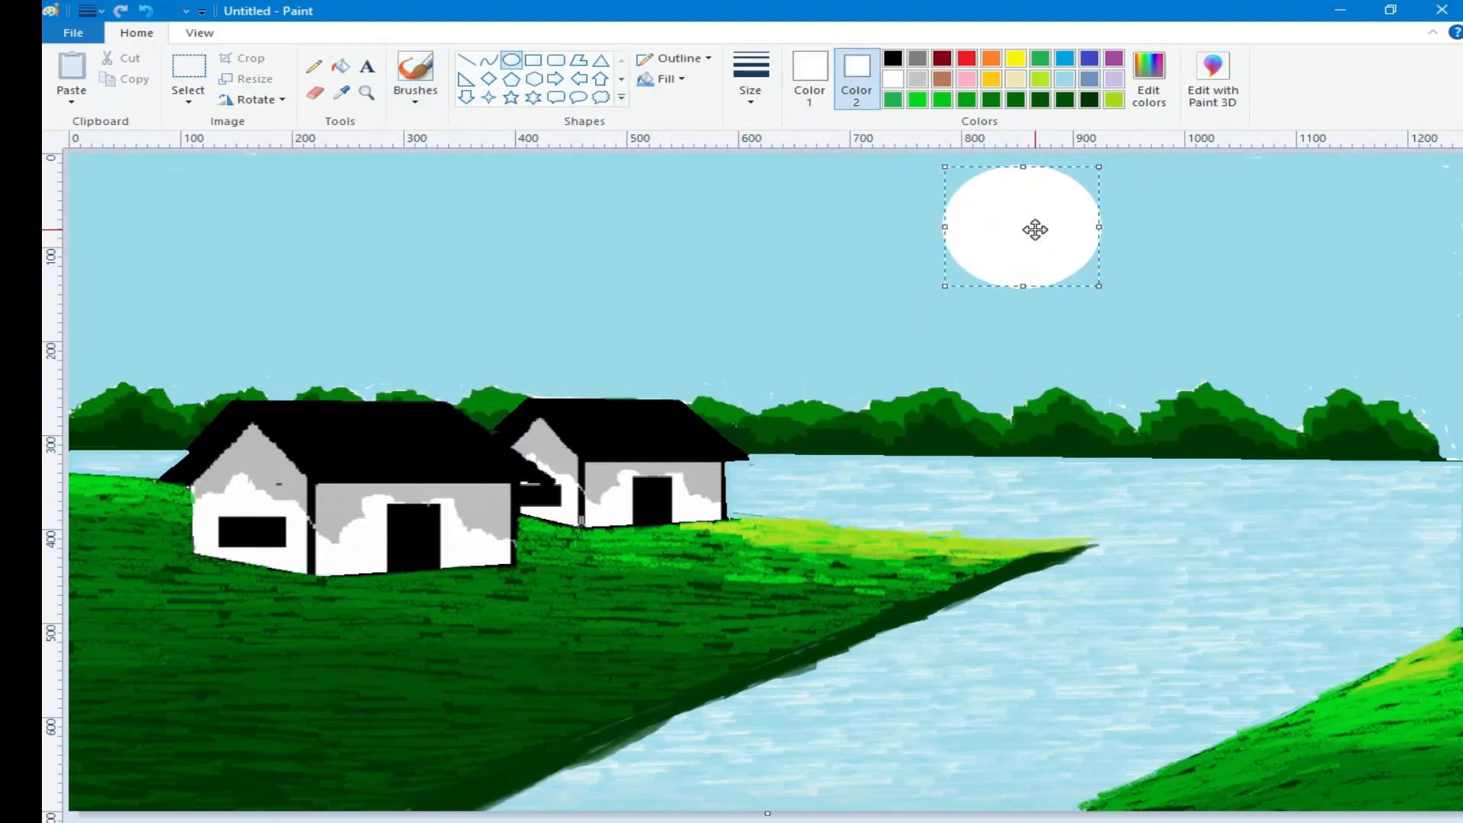
left_click_drag(1026, 289, 979, 262)
left_click_drag(909, 228, 993, 221)
left_click(1262, 292)
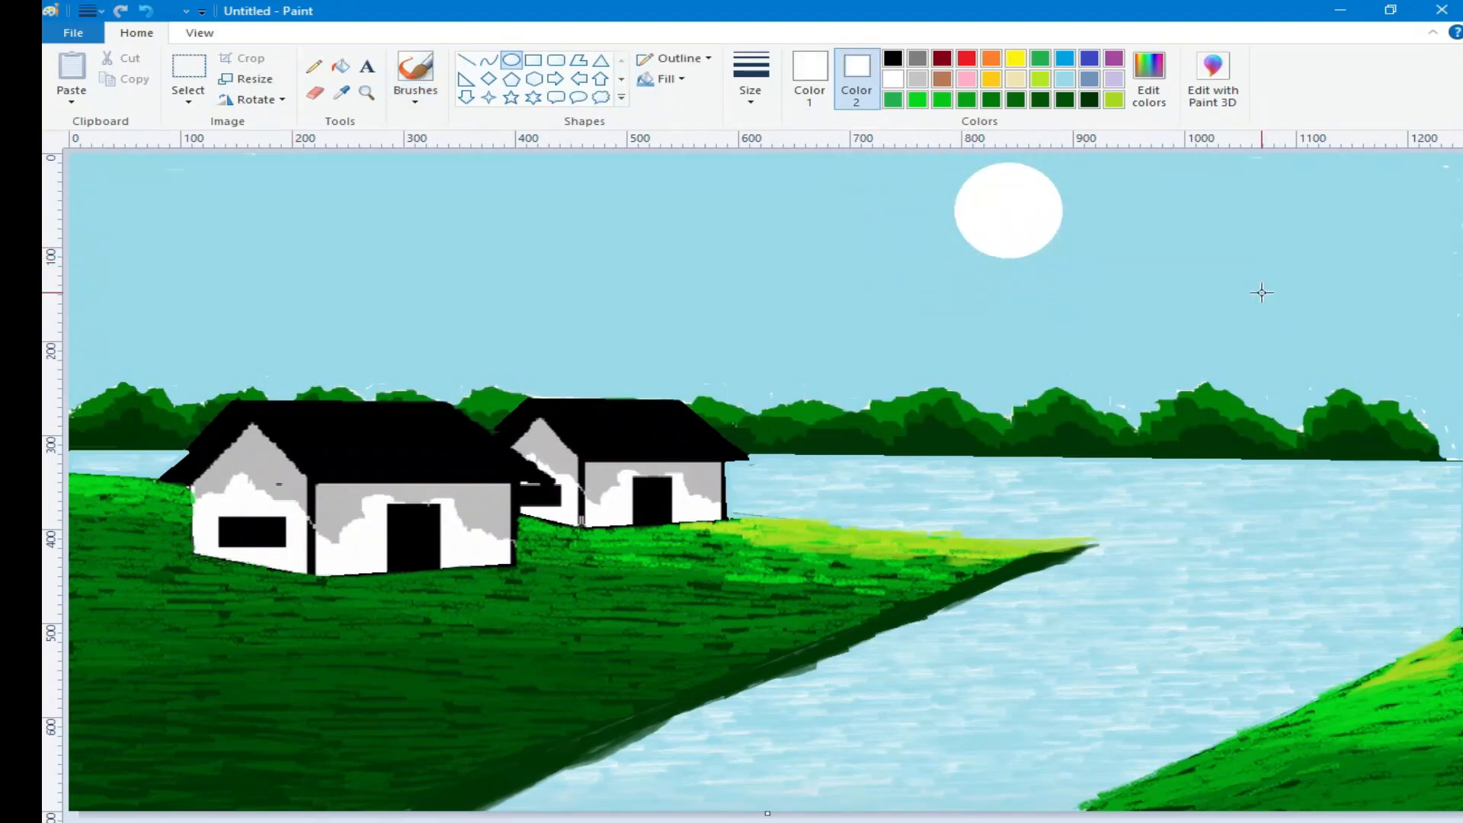
Step: Mix a dark brown custom color from the palette's brown
left_click(941, 78)
left_click(1148, 84)
left_click_drag(988, 450, 992, 466)
left_click(549, 597)
Step: Draw thick light gray straight lines along the bases of both houses as foundations
left_click(466, 60)
left_click(751, 76)
left_click(764, 200)
left_click_drag(180, 548, 307, 576)
left_click(809, 76)
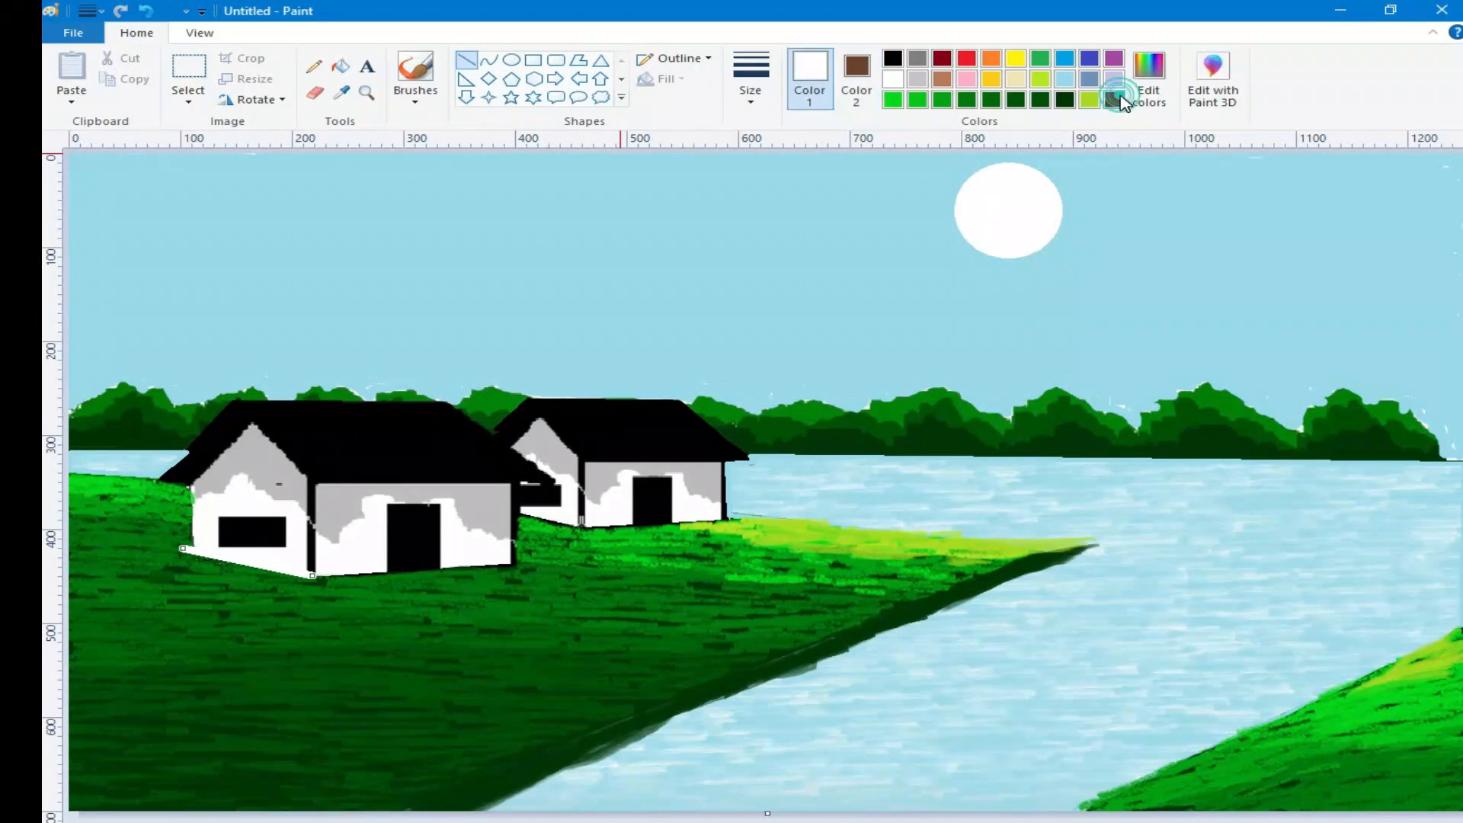
left_click(1113, 99)
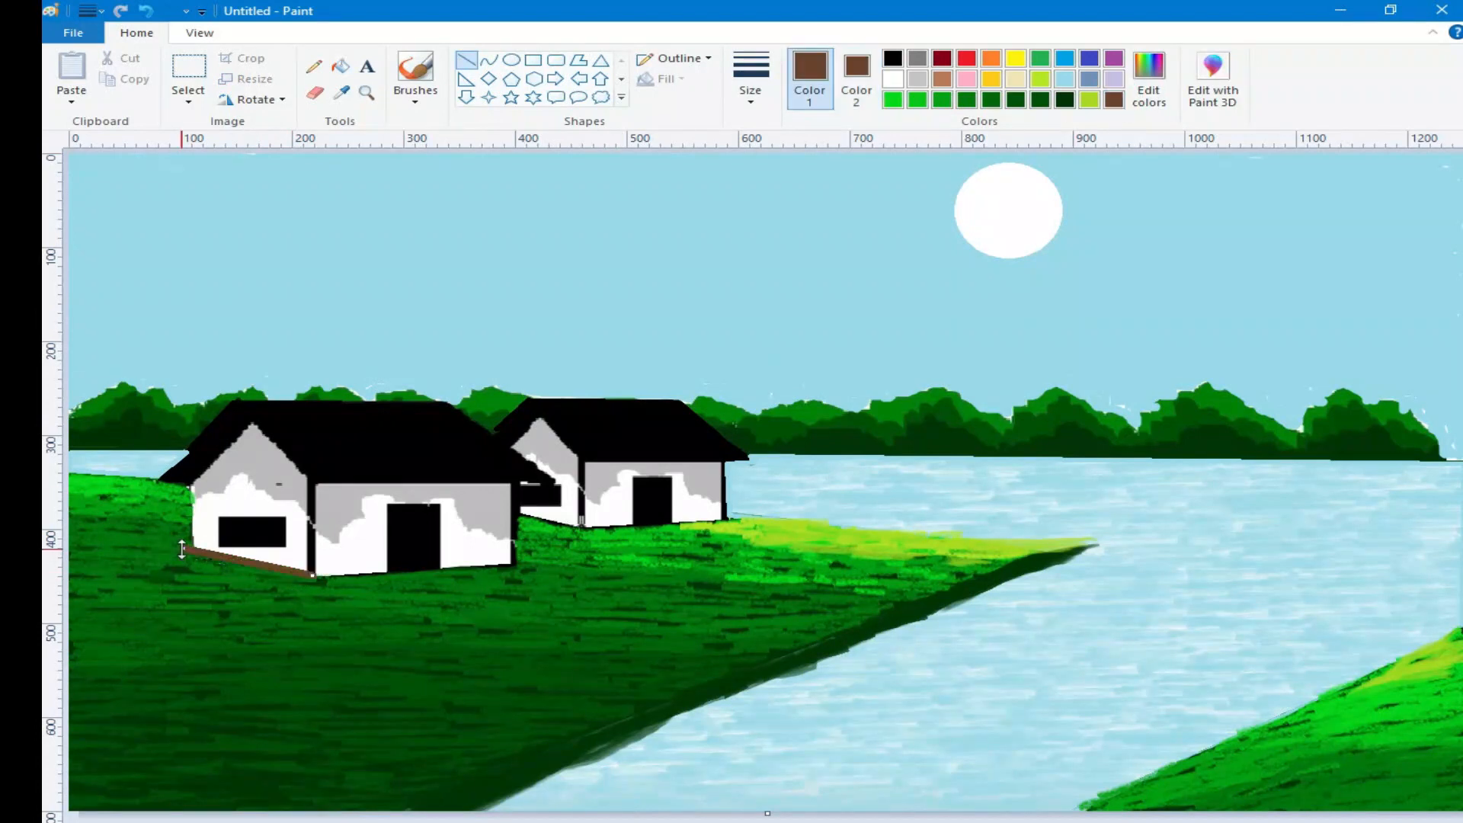
left_click(918, 79)
mouse_move(315, 577)
left_mouse_down()
mouse_move(506, 565)
mouse_move(585, 528)
mouse_move(736, 518)
left_mouse_up()
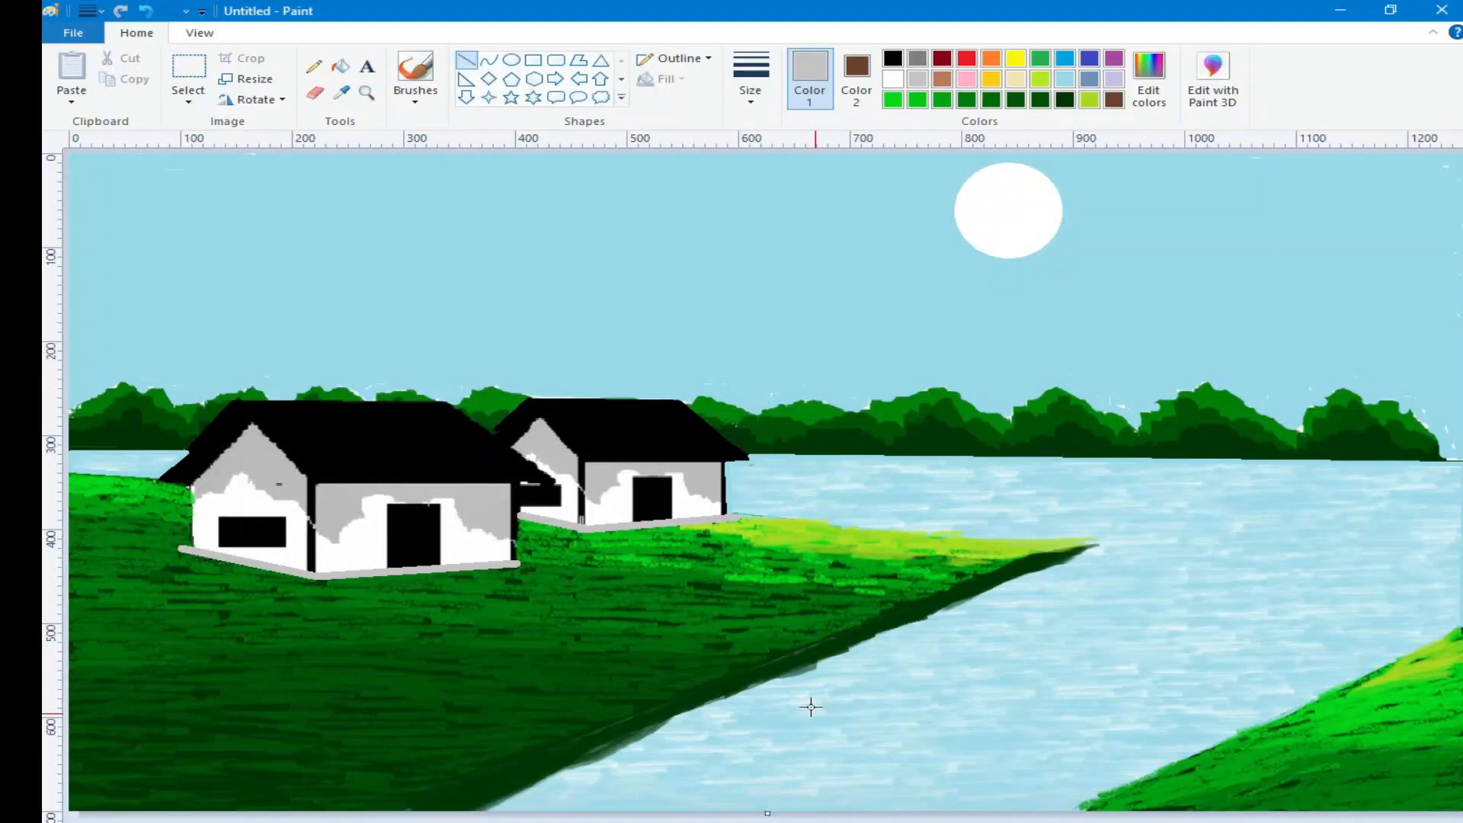
Step: Brush a dark brown tree on the right bank with a trunk that forks into two long branches
left_click(1113, 100)
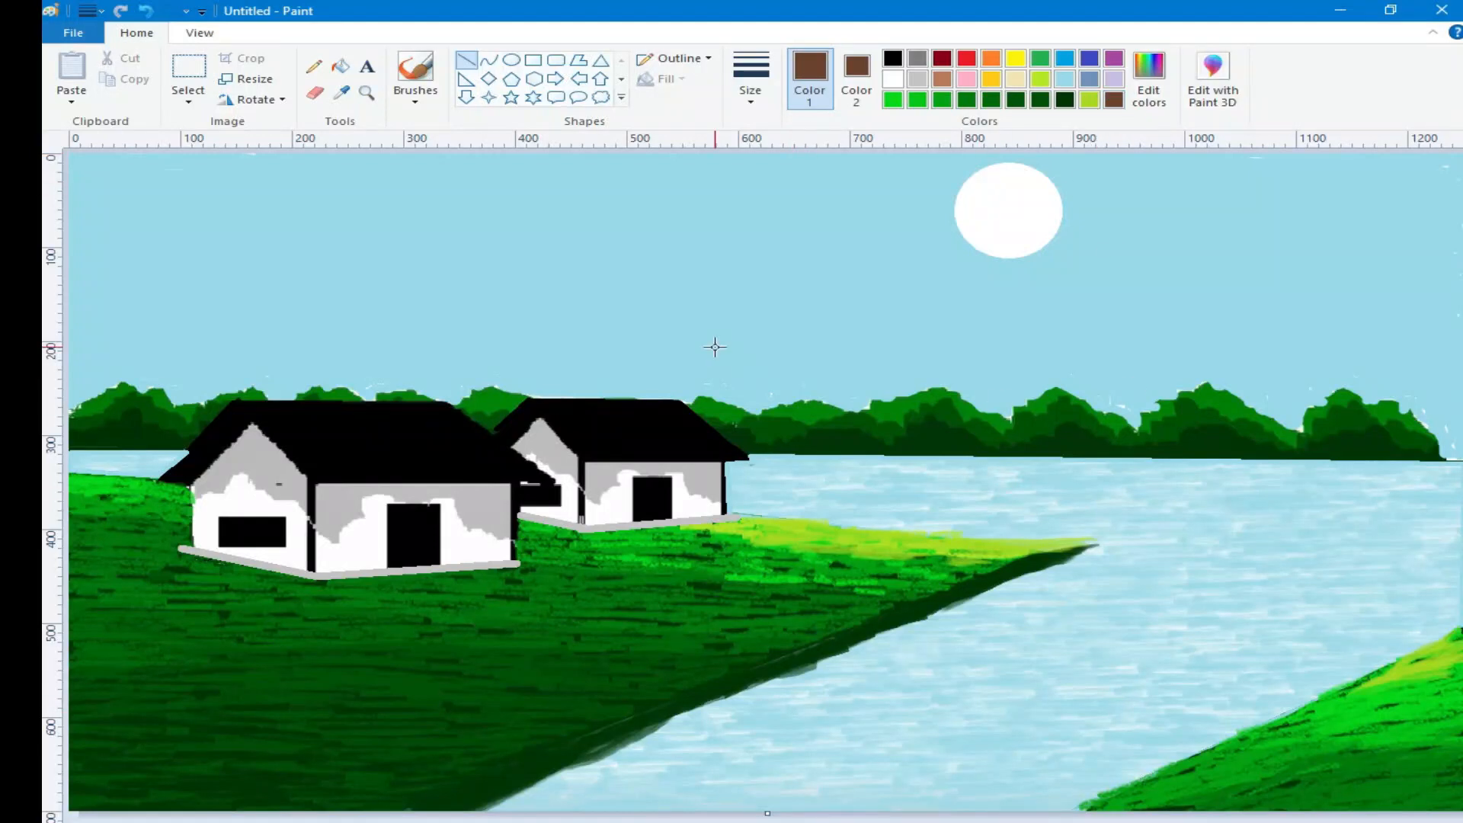
left_click(411, 95)
left_click(753, 90)
left_click(787, 242)
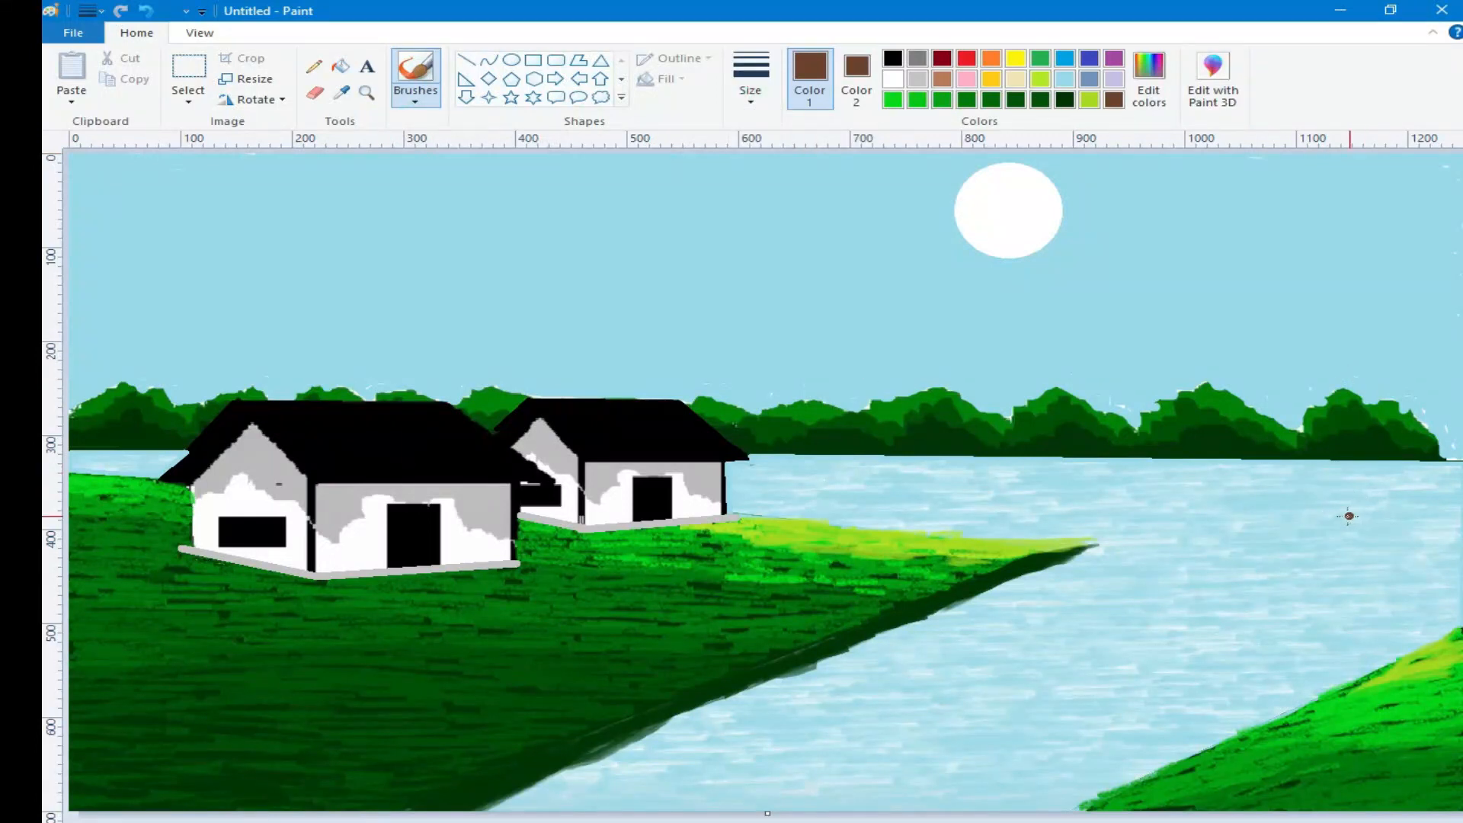
left_click_drag(1298, 515, 1312, 703)
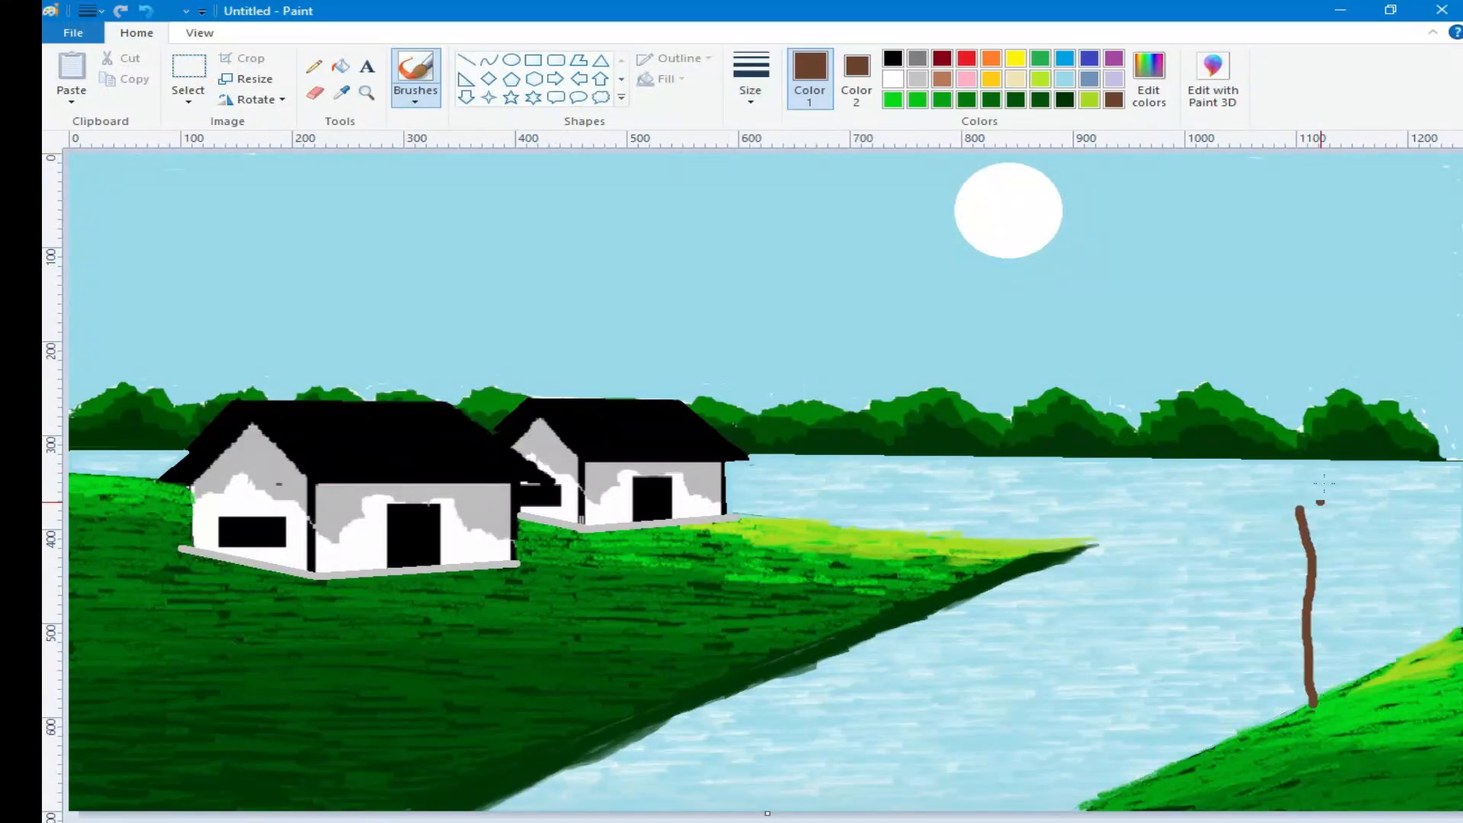
left_click_drag(1203, 372, 1299, 520)
left_click_drag(1330, 347, 1317, 689)
Step: Thicken the tree's trunk and the lower parts of its two branches with more brown strokes
mouse_move(1314, 602)
left_mouse_down()
mouse_move(1327, 689)
mouse_move(1309, 683)
left_mouse_up()
left_click_drag(1303, 529, 1312, 561)
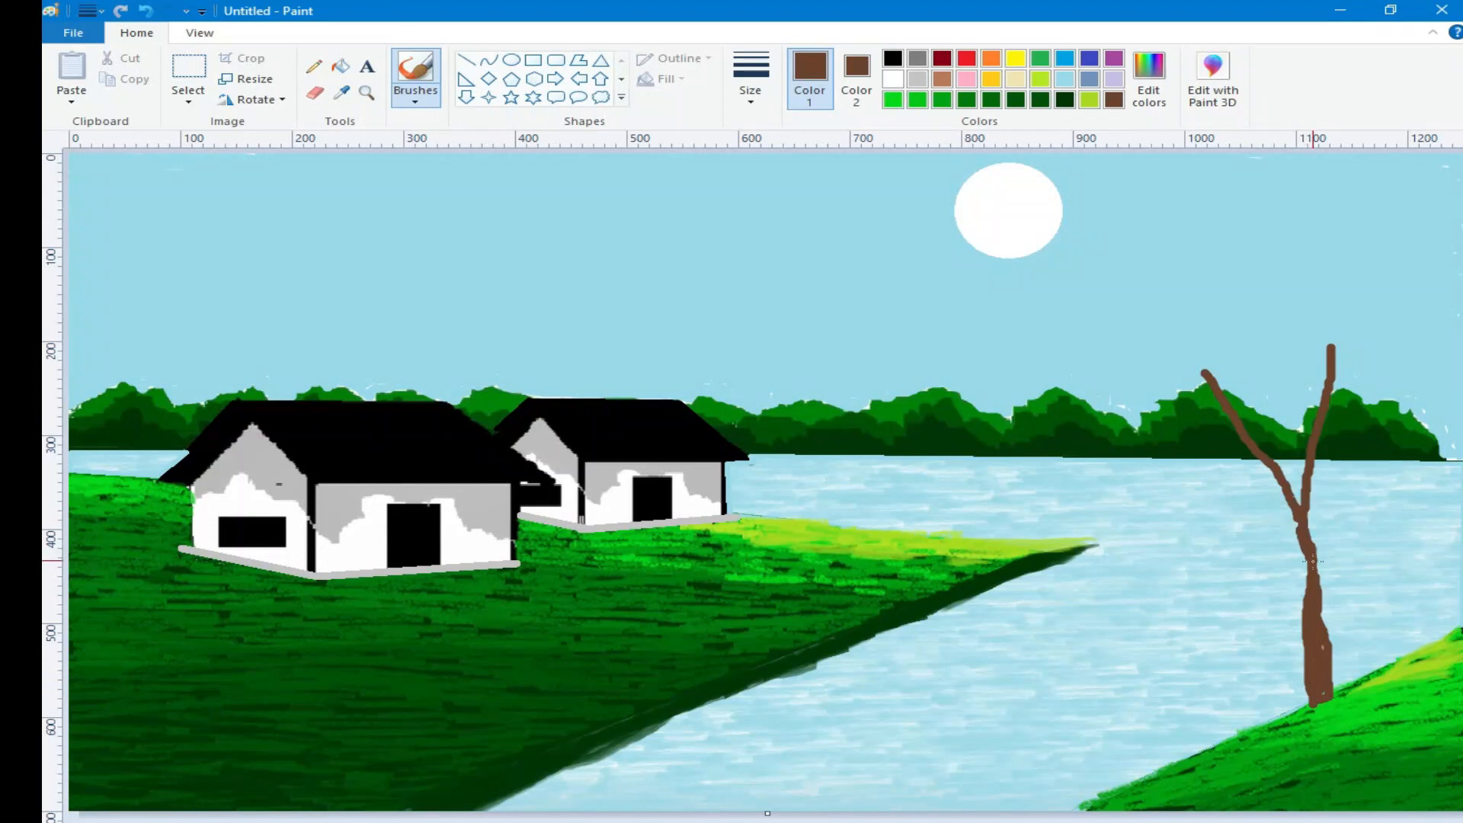
mouse_move(1246, 445)
left_mouse_down()
mouse_move(1295, 512)
mouse_move(1314, 604)
left_mouse_up()
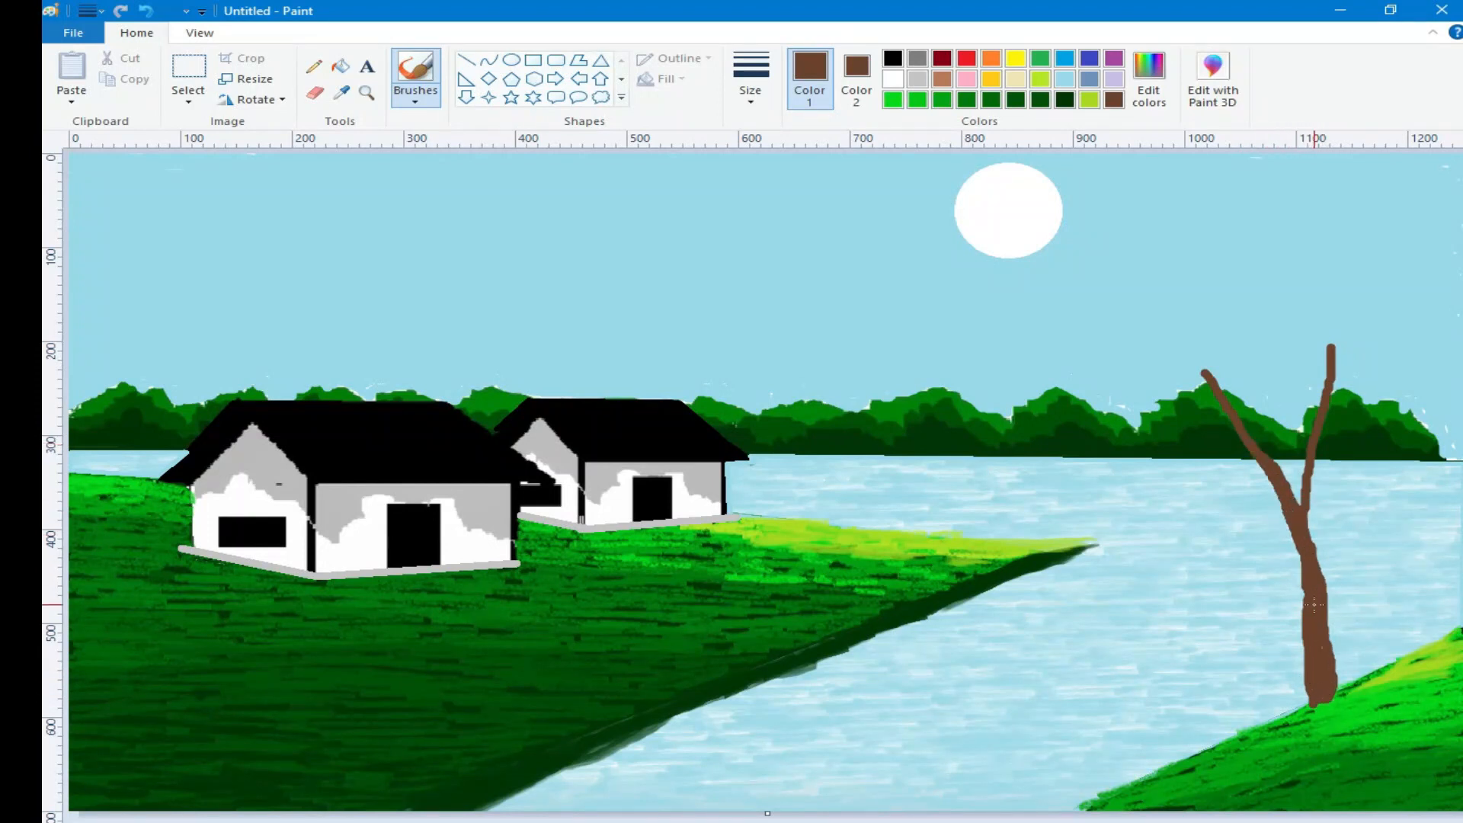
left_click_drag(1312, 442, 1315, 578)
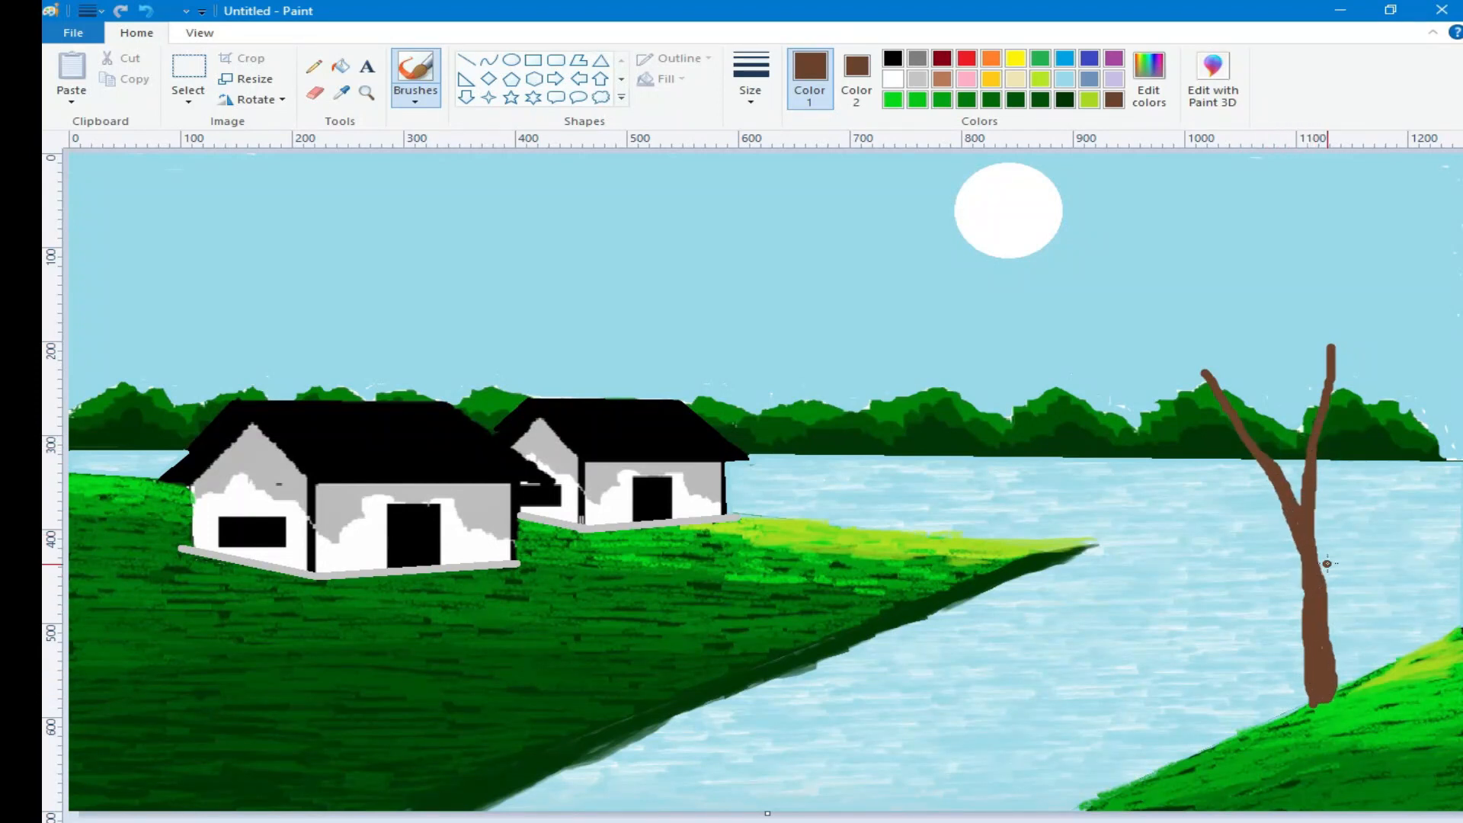
Step: Mix a dark crimson custom color from the palette's rose
left_click(965, 78)
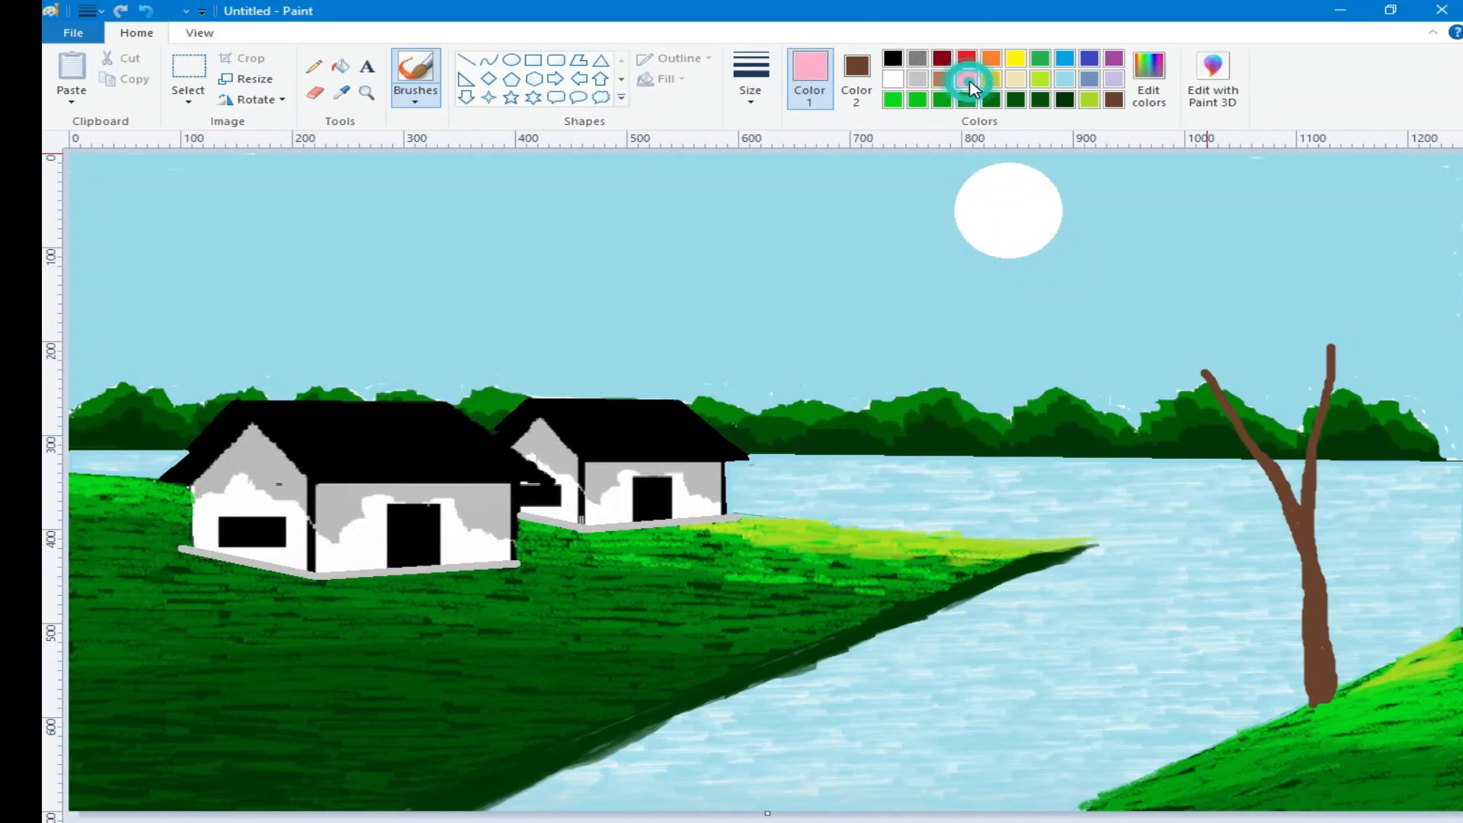
left_click(1149, 83)
left_click(990, 412)
left_click(985, 468)
left_click(549, 597)
Step: Paint two more dark brown branches growing inward from the tree's two main branches
left_click(1089, 99)
left_click_drag(1277, 340, 1306, 438)
left_click_drag(1245, 366, 1249, 430)
left_click_drag(1242, 339, 1243, 361)
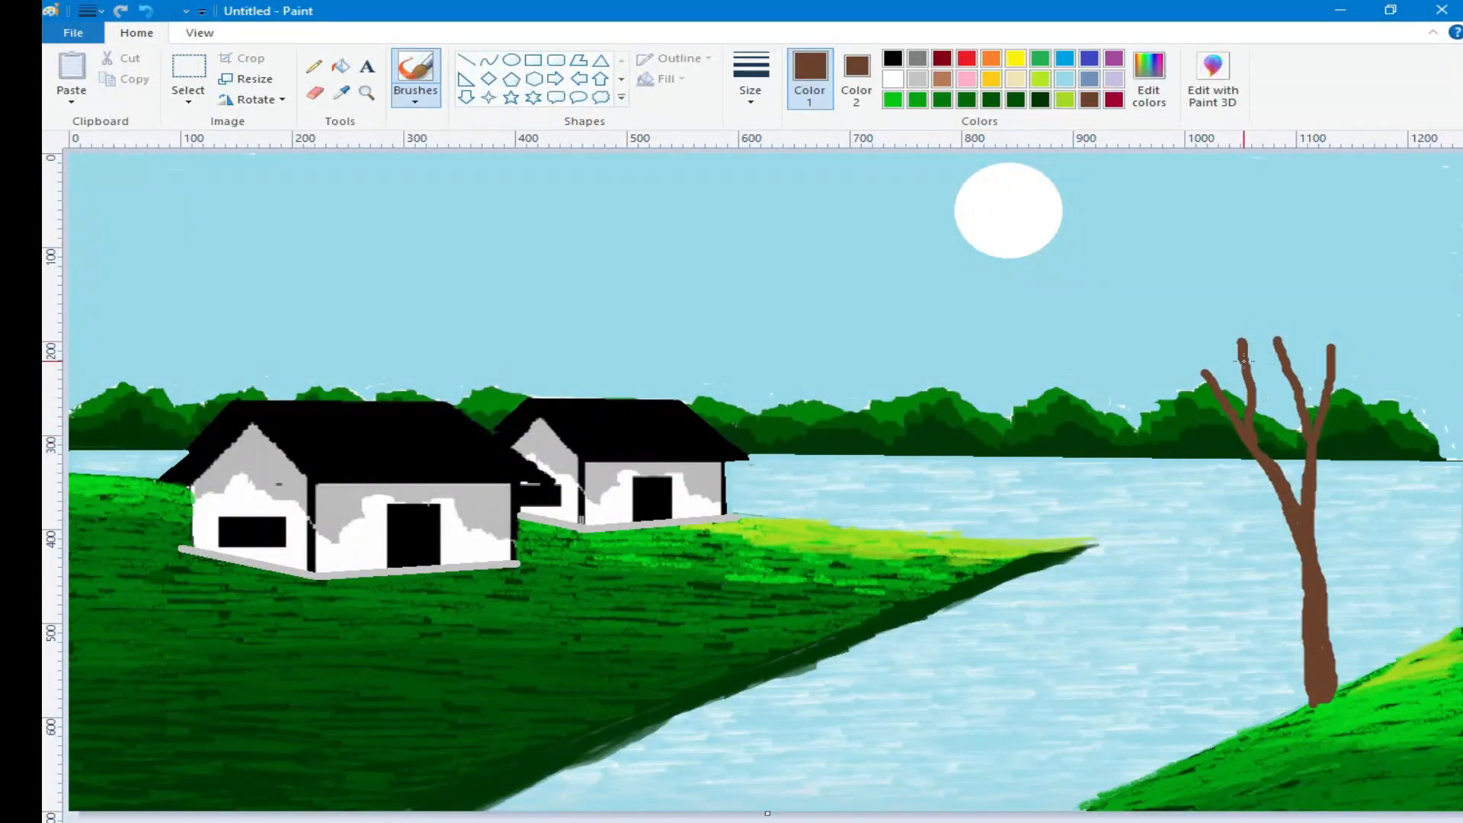
Step: Mix a medium pink and dab blossom clusters on the tips of all four branches with a textured brush
left_click(965, 81)
left_click(1148, 82)
left_click_drag(987, 369, 988, 410)
left_click(550, 596)
left_click(416, 99)
left_click(459, 168)
left_click(750, 101)
left_click(777, 169)
mouse_move(1286, 346)
left_mouse_down()
mouse_move(1267, 356)
mouse_move(1295, 341)
mouse_move(1243, 333)
mouse_move(1198, 365)
left_mouse_up()
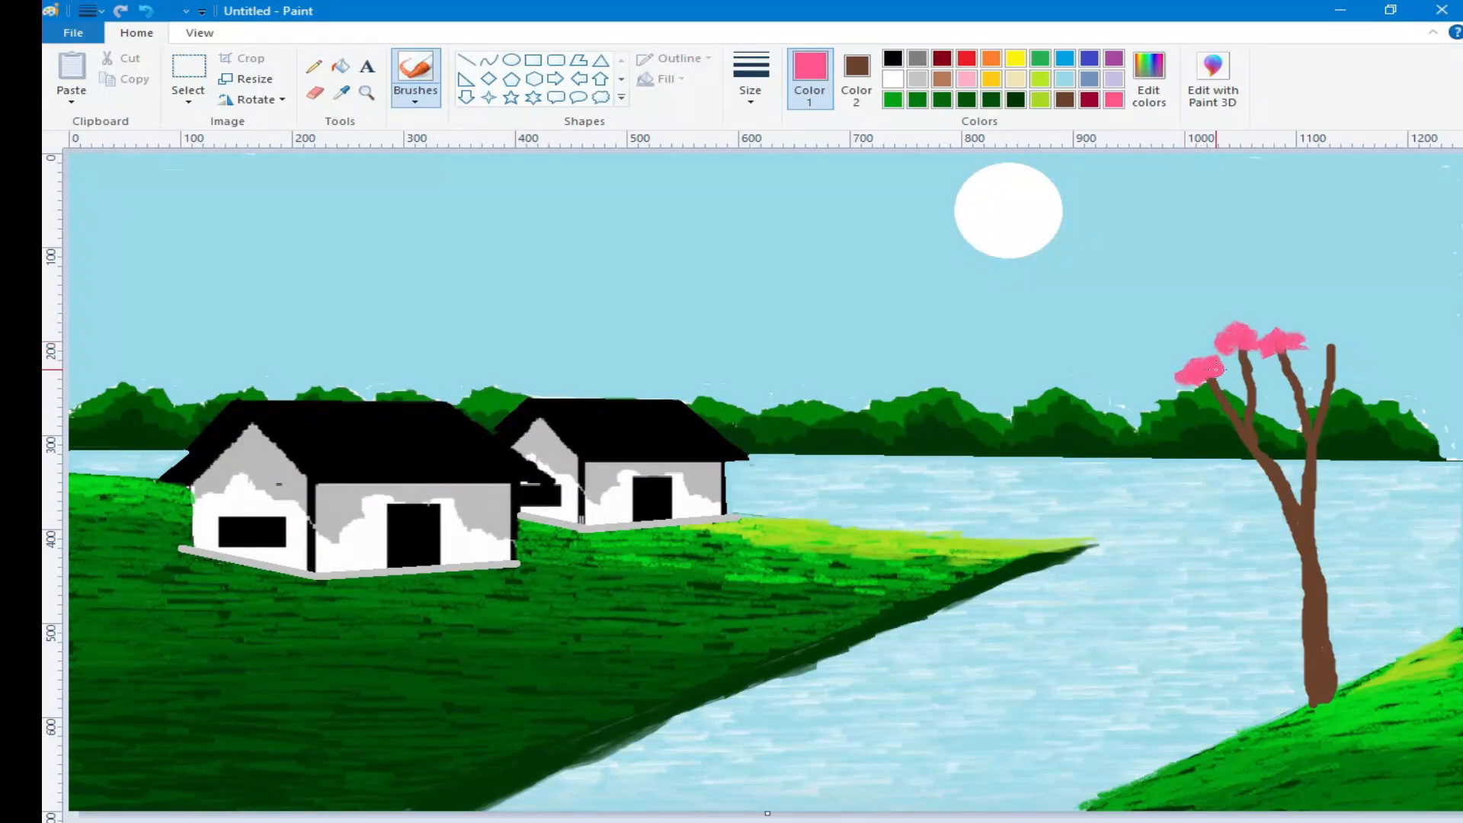
mouse_move(1364, 354)
left_mouse_down()
mouse_move(1329, 347)
mouse_move(1351, 339)
left_mouse_up()
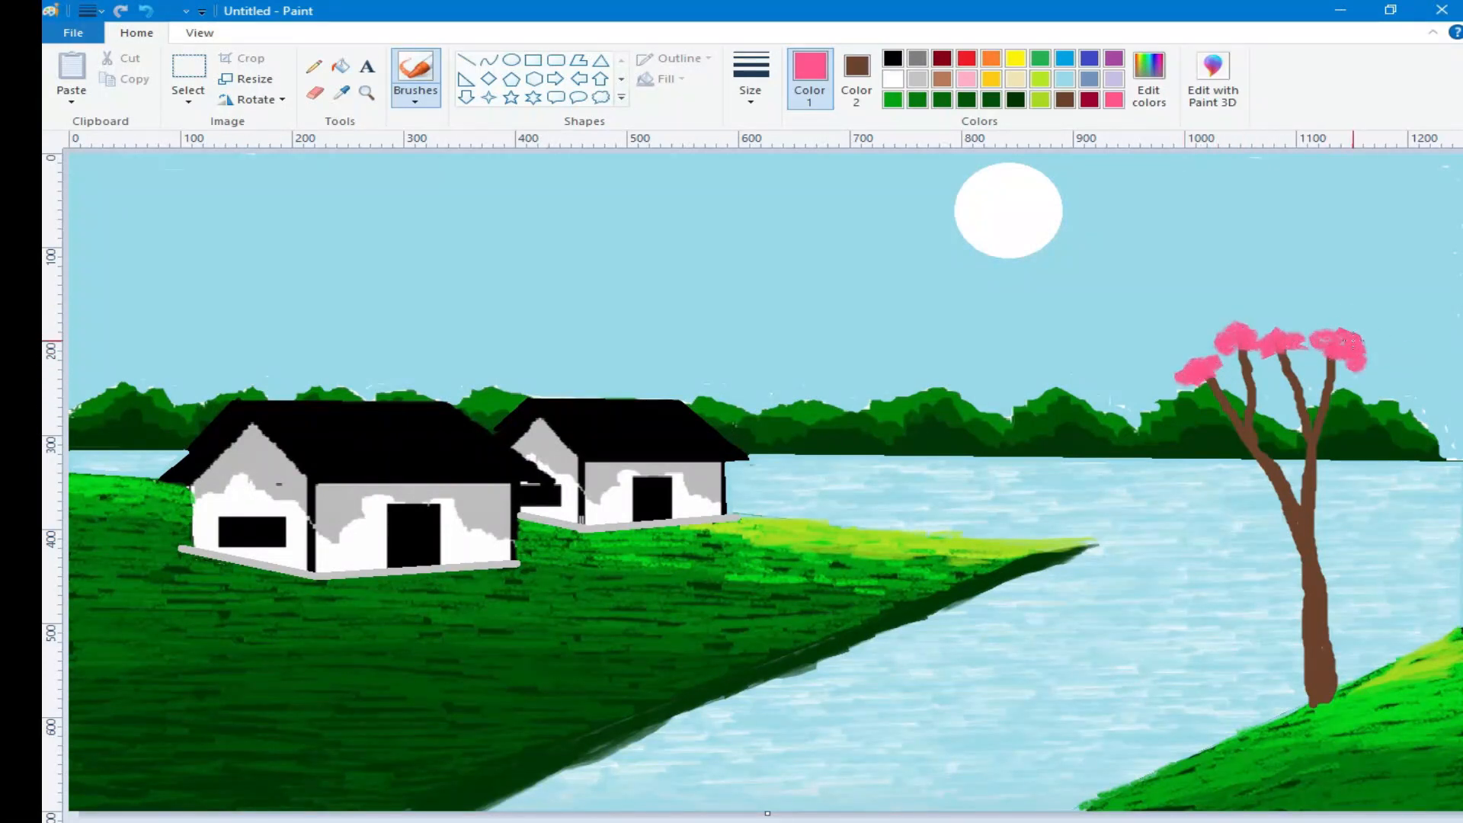
Step: Mix a darker rose red and shade the undersides of the blossom clusters
left_click(1148, 84)
left_click(983, 416)
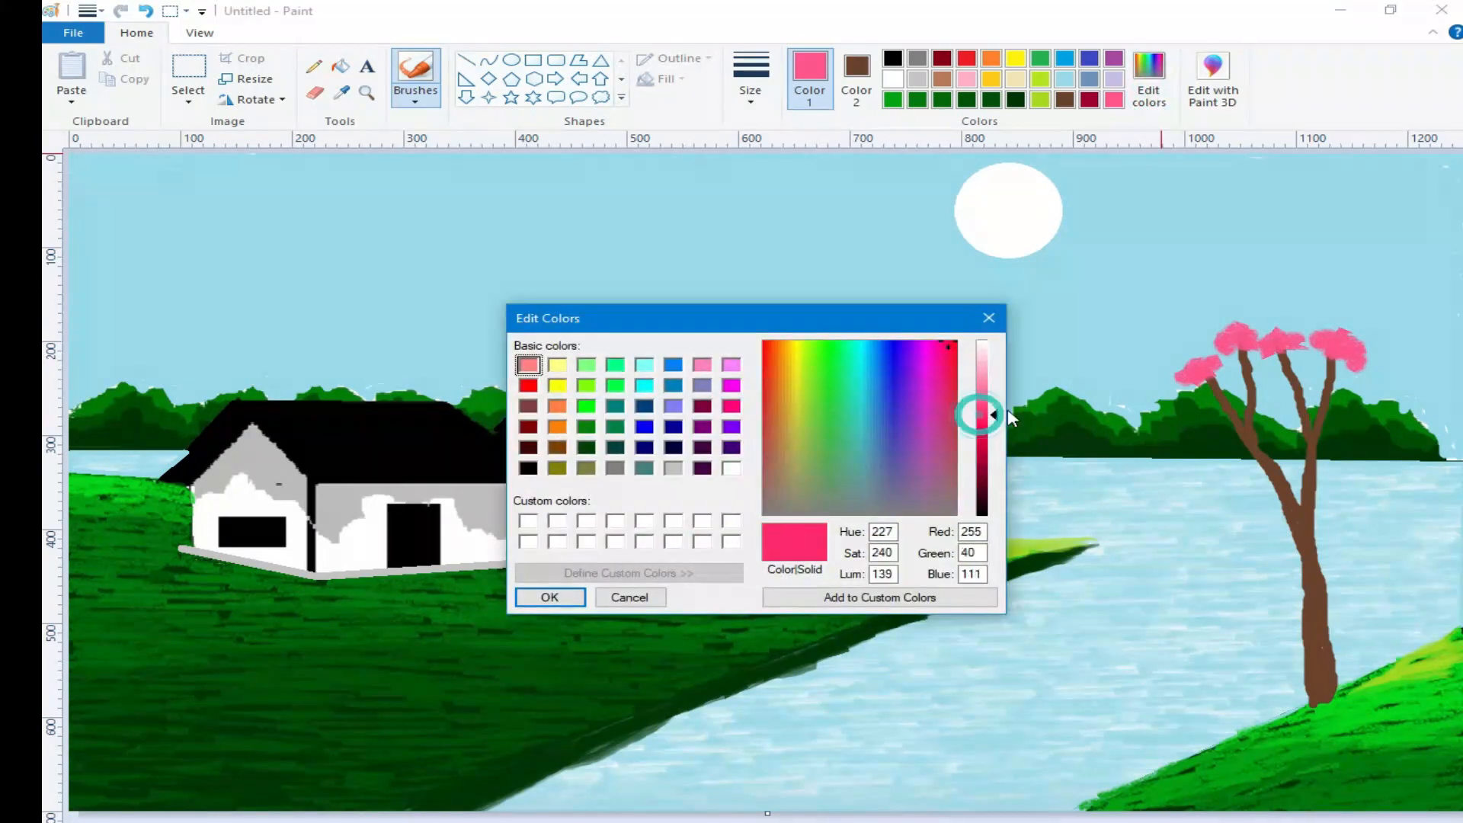
left_click(546, 595)
left_click_drag(1220, 364, 1346, 366)
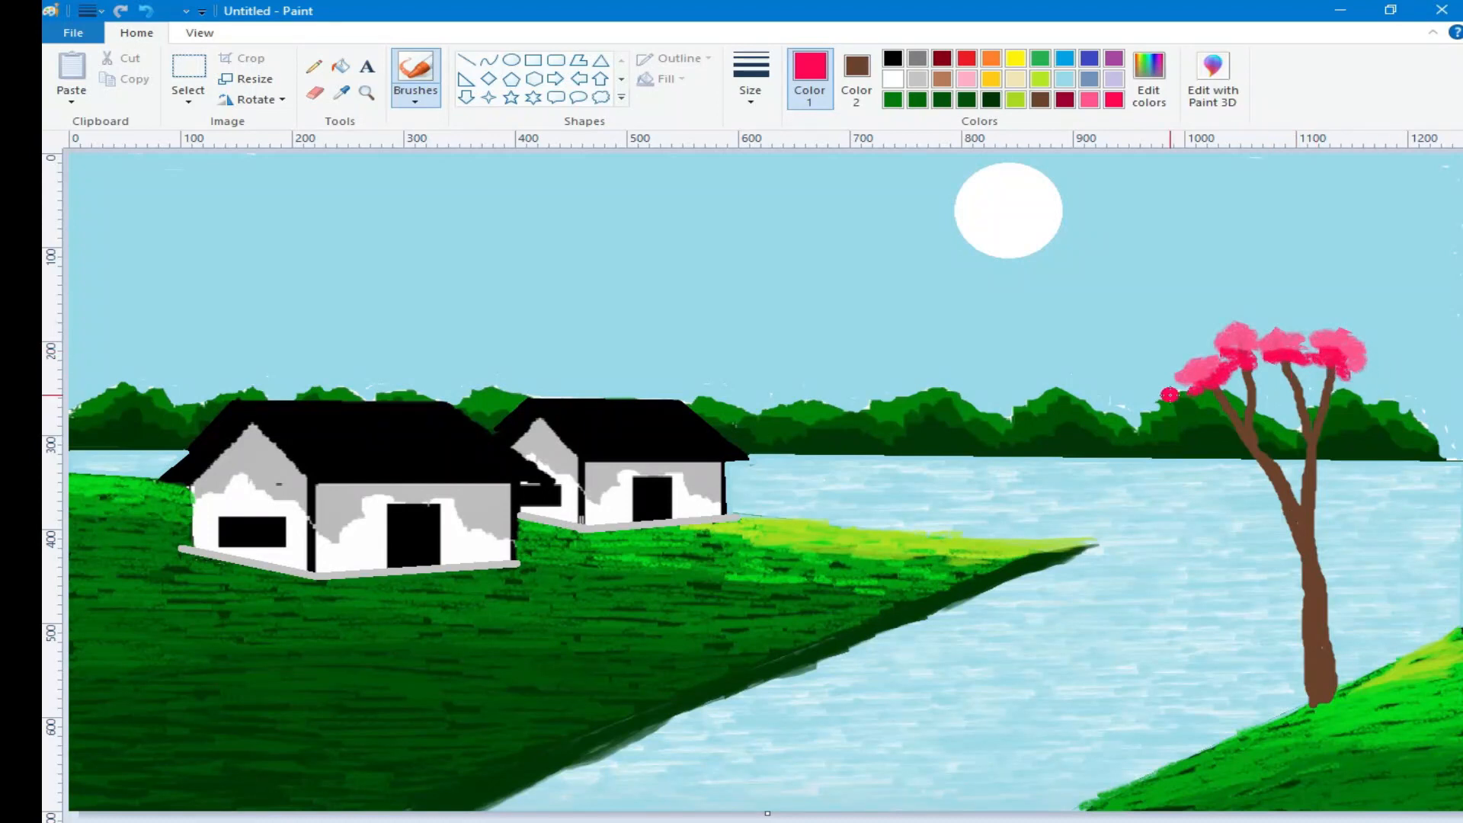
Step: Mix a deeper crimson and add darker dabs around the pink blossom clusters
left_click(1148, 76)
left_click(921, 478)
left_click(556, 594)
mouse_move(1339, 381)
left_mouse_down()
mouse_move(1353, 372)
mouse_move(1281, 361)
left_mouse_up()
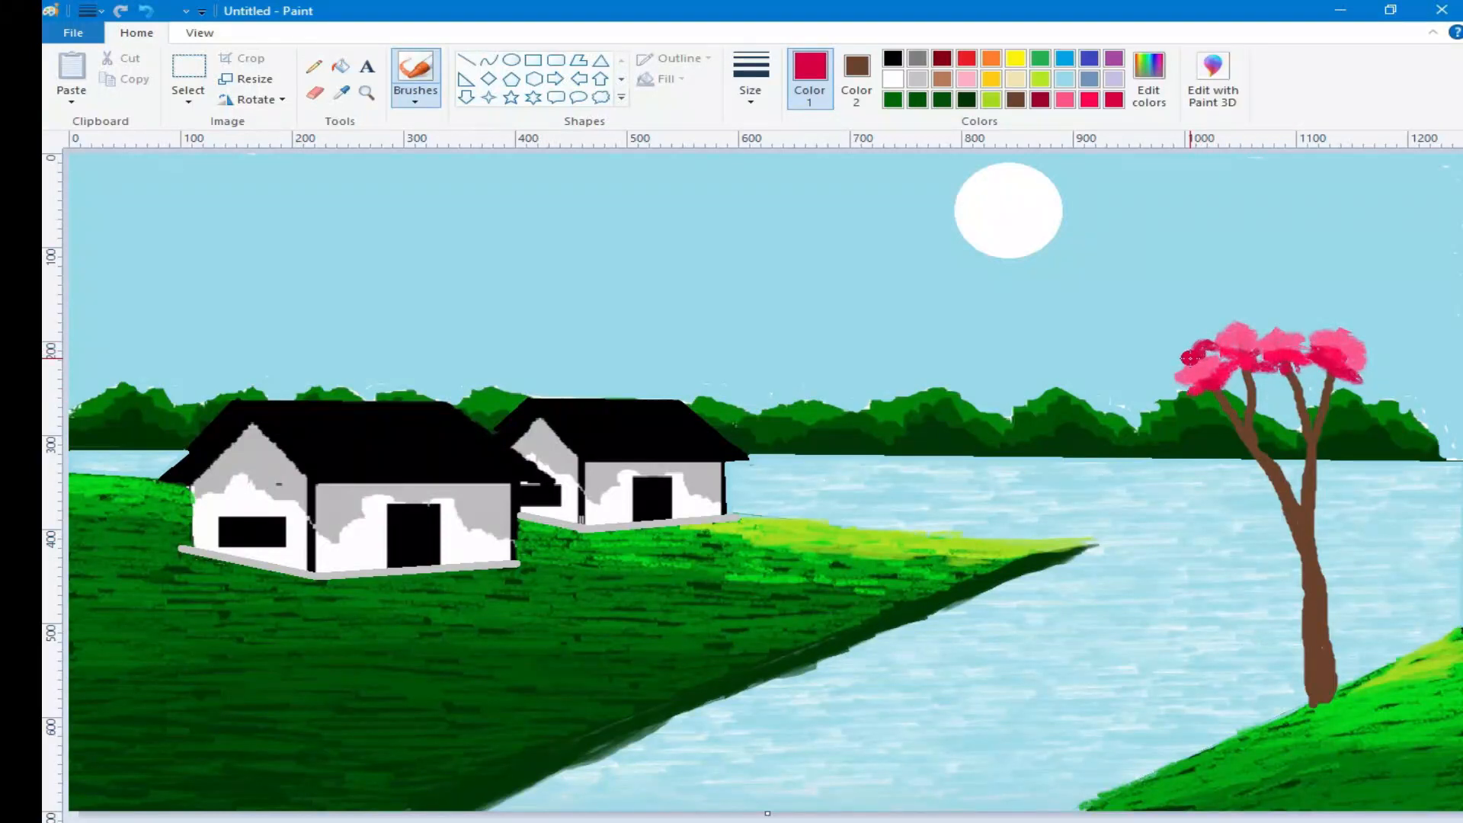
Step: Widen the canopy with crimson blossom clusters above and on both sides, and brighten them with the rose red
mouse_move(1211, 333)
left_mouse_down()
mouse_move(1267, 329)
mouse_move(1288, 304)
mouse_move(1306, 323)
mouse_move(1217, 322)
left_mouse_up()
mouse_move(1390, 353)
left_mouse_down()
mouse_move(1360, 335)
mouse_move(1383, 331)
left_mouse_up()
mouse_move(1146, 368)
left_mouse_down()
mouse_move(1134, 385)
mouse_move(1177, 362)
left_mouse_up()
left_click_drag(1393, 359, 1369, 359)
left_click(1353, 326)
left_click(1090, 99)
mouse_move(1226, 335)
left_mouse_down()
mouse_move(1143, 366)
mouse_move(1274, 307)
mouse_move(1371, 324)
mouse_move(1406, 362)
left_mouse_up()
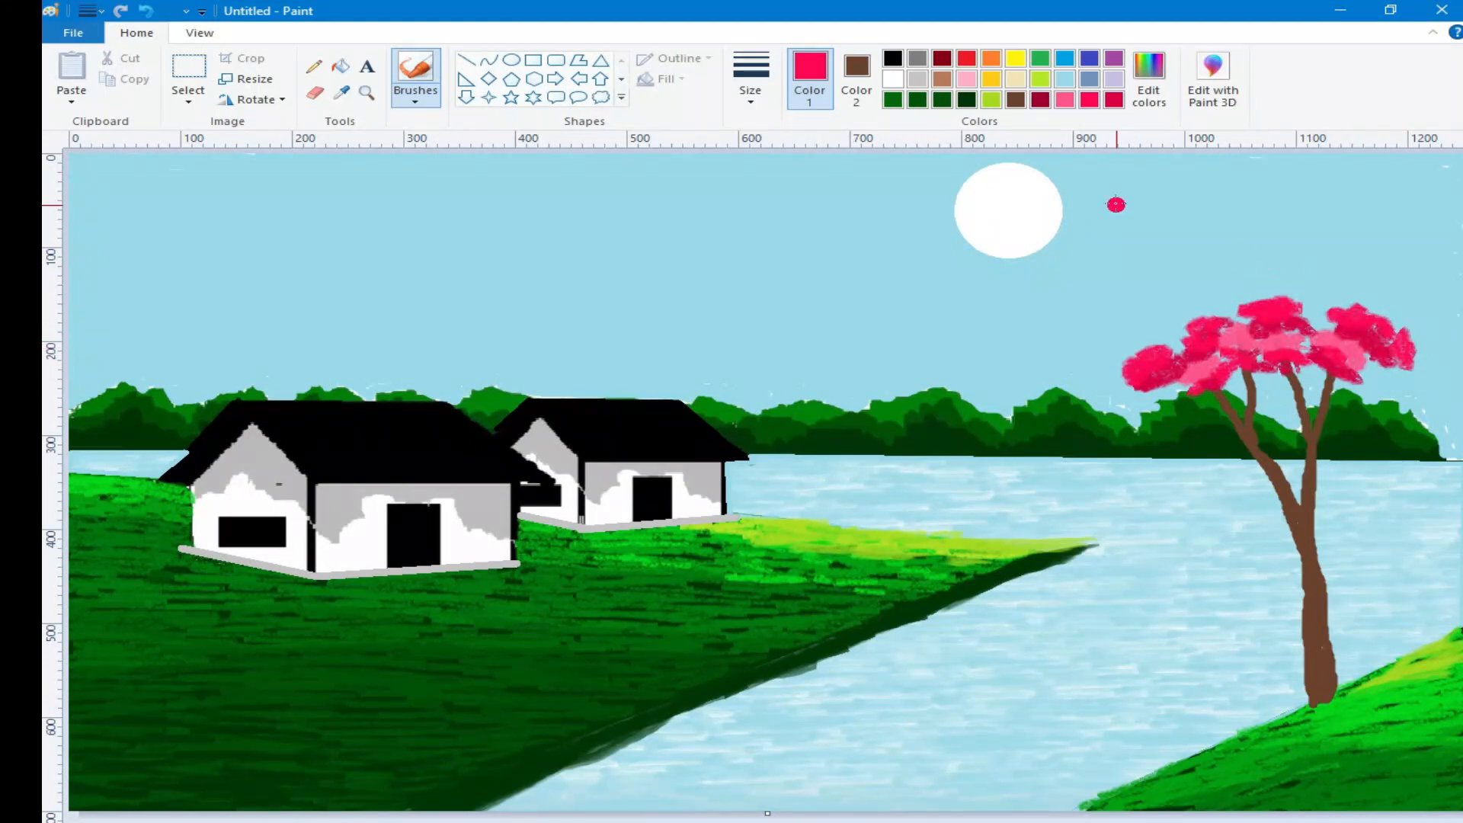
Step: Brighten the canopy with light pink dabs, then add two crimson blossom clusters along its top edge
left_click(1064, 100)
mouse_move(1162, 337)
left_mouse_down()
mouse_move(1138, 387)
mouse_move(1211, 305)
mouse_move(1344, 320)
mouse_move(1283, 287)
mouse_move(1402, 327)
mouse_move(1348, 300)
mouse_move(1415, 345)
left_mouse_up()
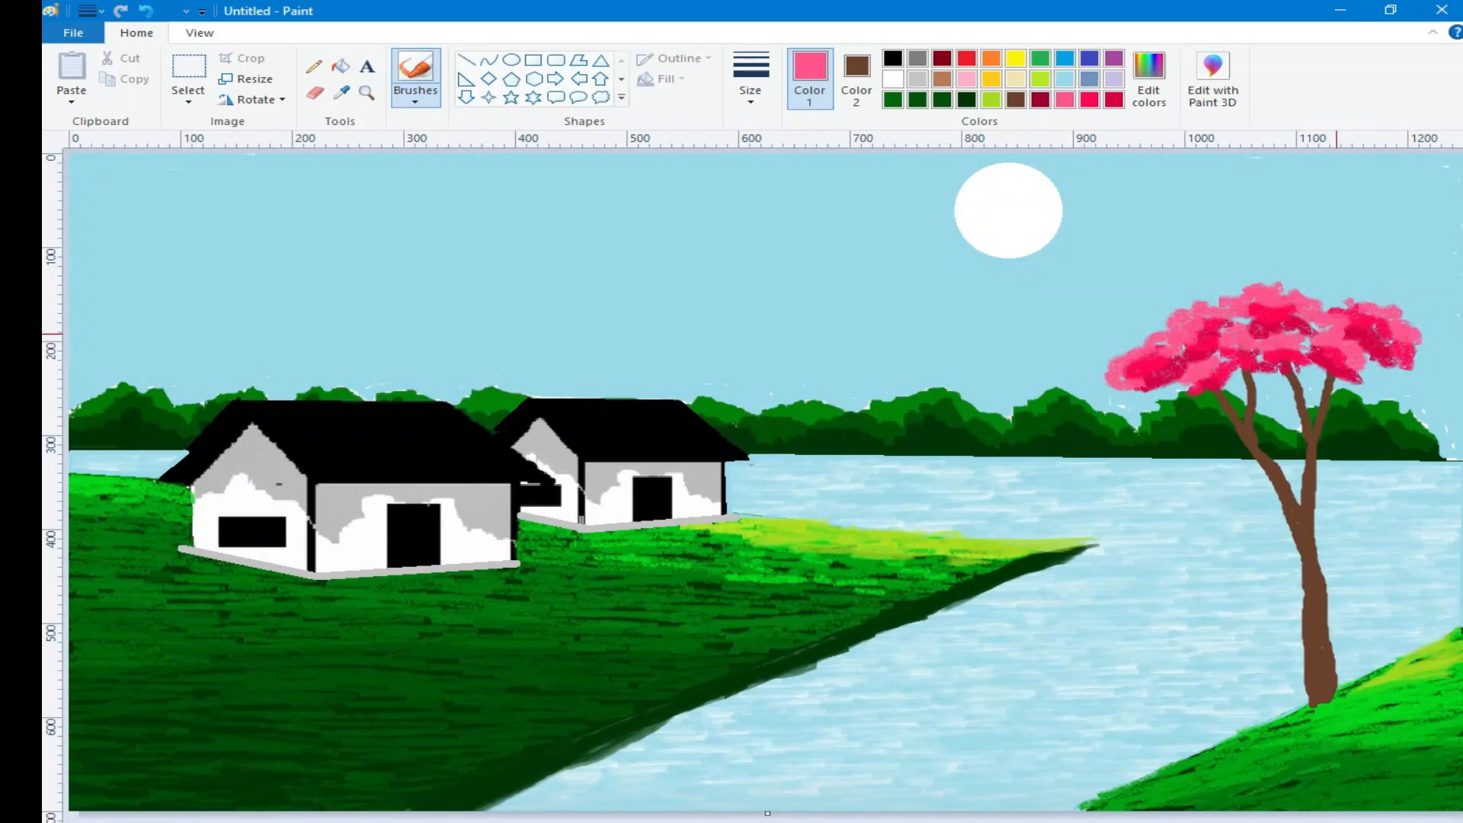
left_click(1114, 100)
mouse_move(1330, 288)
left_mouse_down()
mouse_move(1321, 295)
mouse_move(1352, 278)
mouse_move(1381, 292)
left_mouse_up()
left_click_drag(1205, 309, 1235, 281)
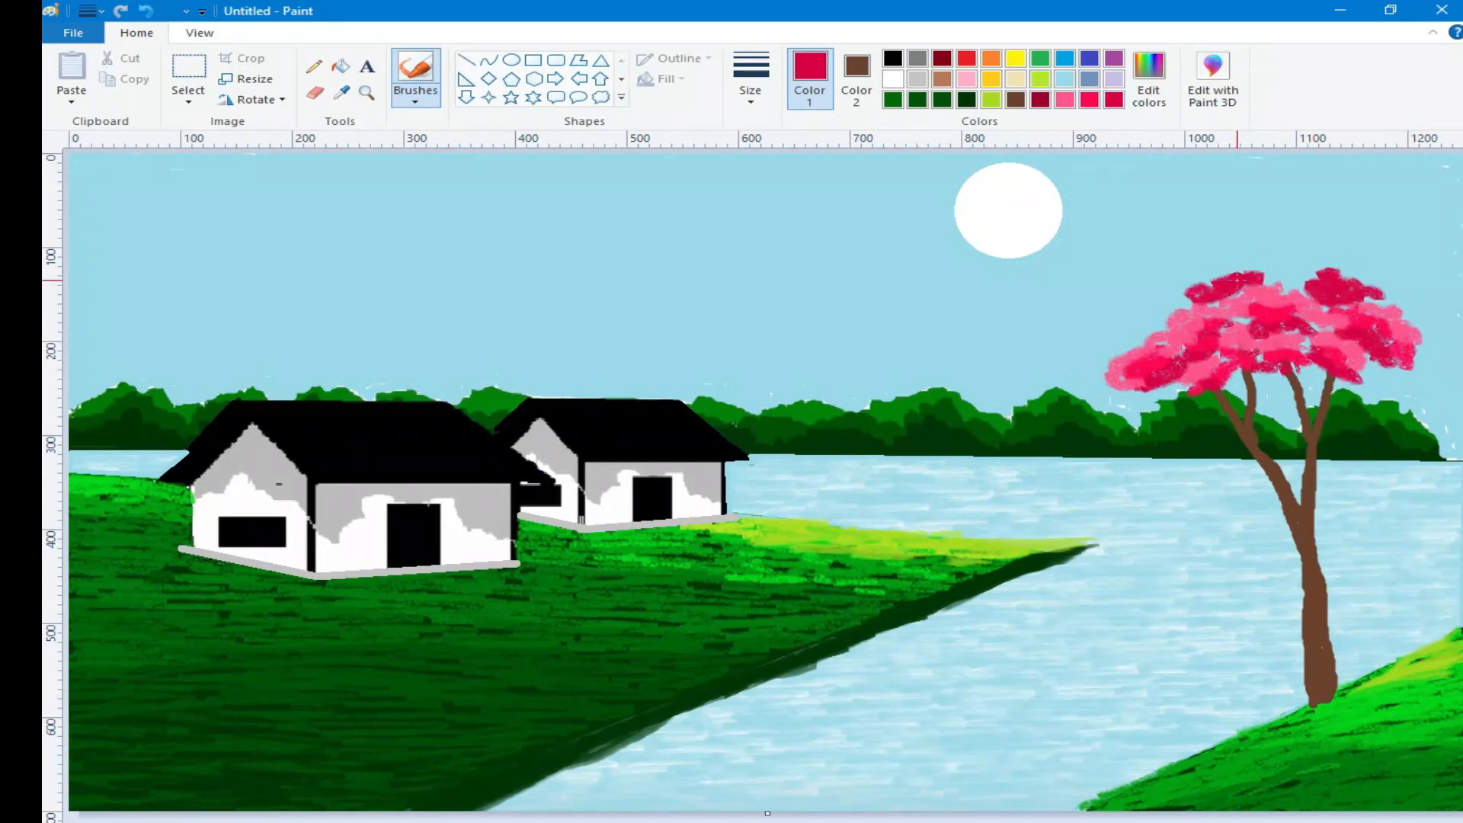
Step: Extend the canopy with crimson clusters at its left and right ends, and dab crimson along its underside and upper edge
mouse_move(1110, 360)
left_mouse_down()
mouse_move(1112, 377)
mouse_move(1154, 334)
left_mouse_up()
left_click_drag(1444, 337, 1444, 345)
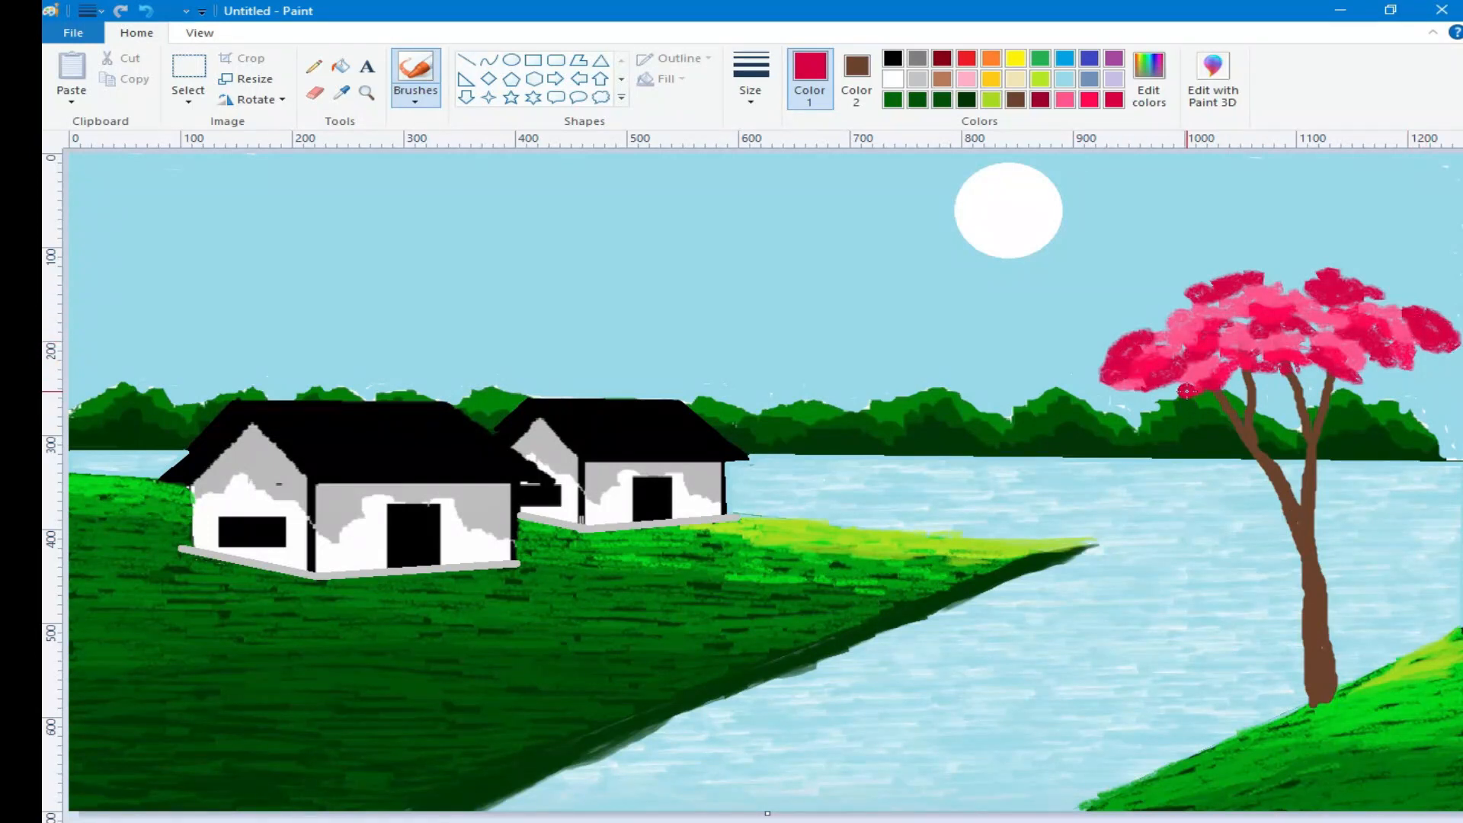
left_click_drag(1314, 361, 1319, 369)
left_click_drag(1357, 378, 1400, 362)
mouse_move(1167, 327)
left_mouse_down()
mouse_move(1089, 366)
mouse_move(1207, 270)
mouse_move(1251, 274)
left_mouse_up()
left_click(1305, 282)
Step: Dab bright rose red over the canopy's upper clusters and outer ends
left_click(1091, 100)
mouse_move(1250, 265)
left_mouse_down()
mouse_move(1356, 276)
mouse_move(1289, 280)
mouse_move(1301, 285)
mouse_move(1373, 270)
mouse_move(1302, 264)
mouse_move(1350, 257)
mouse_move(1328, 255)
mouse_move(1454, 339)
mouse_move(1404, 301)
mouse_move(1430, 297)
mouse_move(1414, 373)
mouse_move(1398, 362)
mouse_move(1418, 349)
mouse_move(1410, 371)
mouse_move(1437, 366)
mouse_move(1435, 379)
mouse_move(1451, 341)
left_mouse_up()
left_click_drag(1167, 313, 1145, 314)
left_click_drag(1280, 275, 1283, 279)
Step: Enlarge the canopy into a tall dome with light pink blossoms along its left end, top and right side
left_click(1065, 99)
left_click_drag(1135, 309, 1078, 378)
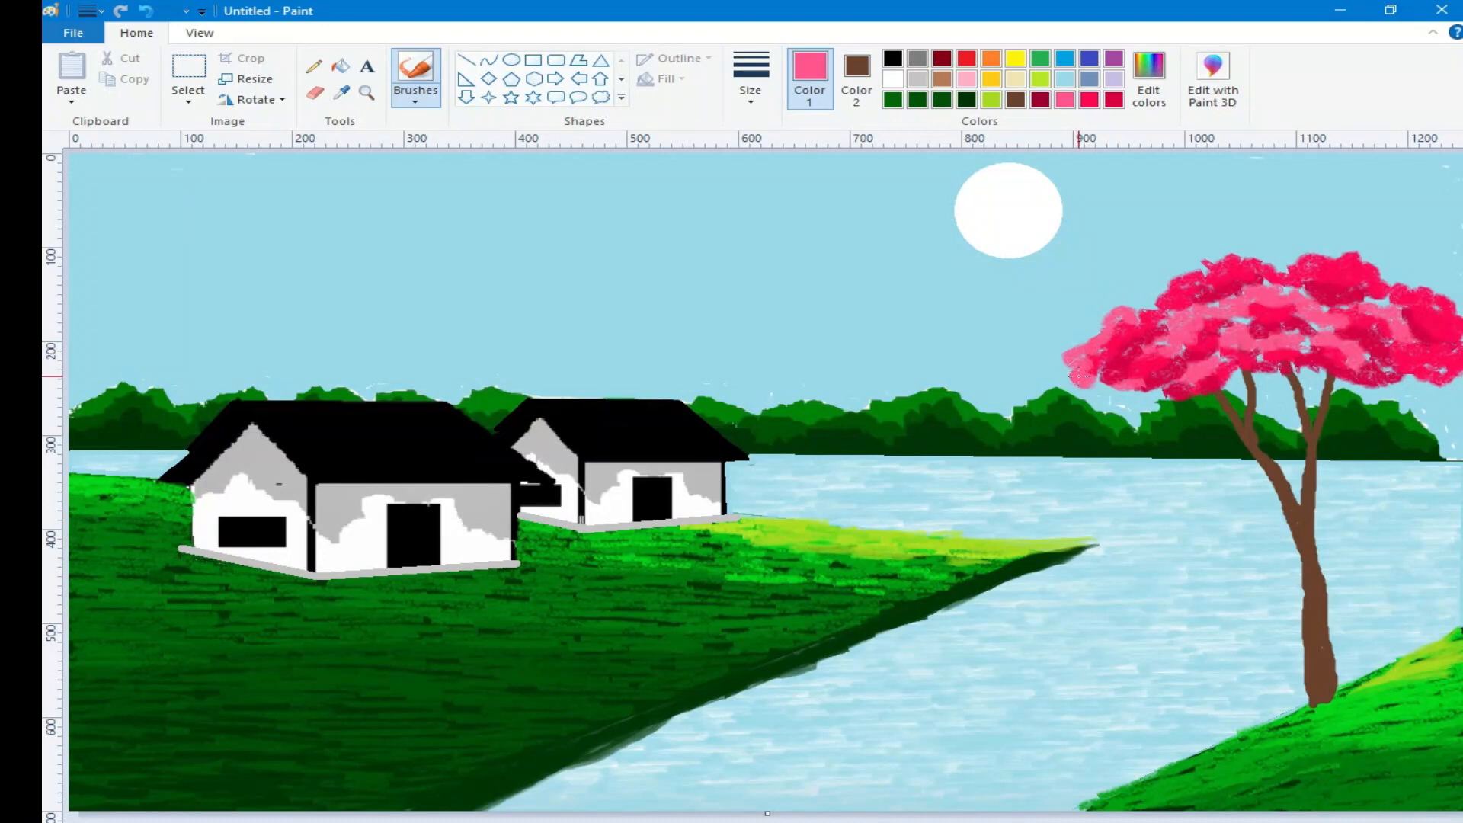
mouse_move(1143, 294)
left_mouse_down()
mouse_move(1219, 255)
mouse_move(1305, 245)
mouse_move(1272, 238)
mouse_move(1278, 259)
mouse_move(1352, 232)
mouse_move(1310, 229)
mouse_move(1405, 258)
left_mouse_up()
mouse_move(1135, 255)
left_mouse_down()
mouse_move(1154, 280)
mouse_move(1159, 260)
mouse_move(1141, 265)
mouse_move(1231, 221)
mouse_move(1198, 223)
mouse_move(1233, 229)
mouse_move(1189, 239)
mouse_move(1313, 211)
mouse_move(1289, 202)
mouse_move(1307, 204)
mouse_move(1258, 223)
mouse_move(1286, 207)
mouse_move(1242, 181)
mouse_move(1289, 200)
mouse_move(1231, 218)
mouse_move(1242, 184)
mouse_move(1391, 223)
mouse_move(1368, 251)
left_mouse_up()
mouse_move(1111, 368)
left_mouse_down()
mouse_move(1072, 335)
mouse_move(1087, 347)
mouse_move(1102, 321)
mouse_move(1145, 293)
left_mouse_up()
left_click_drag(1228, 241, 1294, 246)
mouse_move(1385, 263)
left_mouse_down()
mouse_move(1408, 289)
mouse_move(1373, 297)
left_mouse_up()
left_click_drag(1447, 359, 1438, 380)
mouse_move(1458, 309)
left_mouse_down()
mouse_move(1419, 284)
mouse_move(1431, 254)
mouse_move(1343, 220)
left_mouse_up()
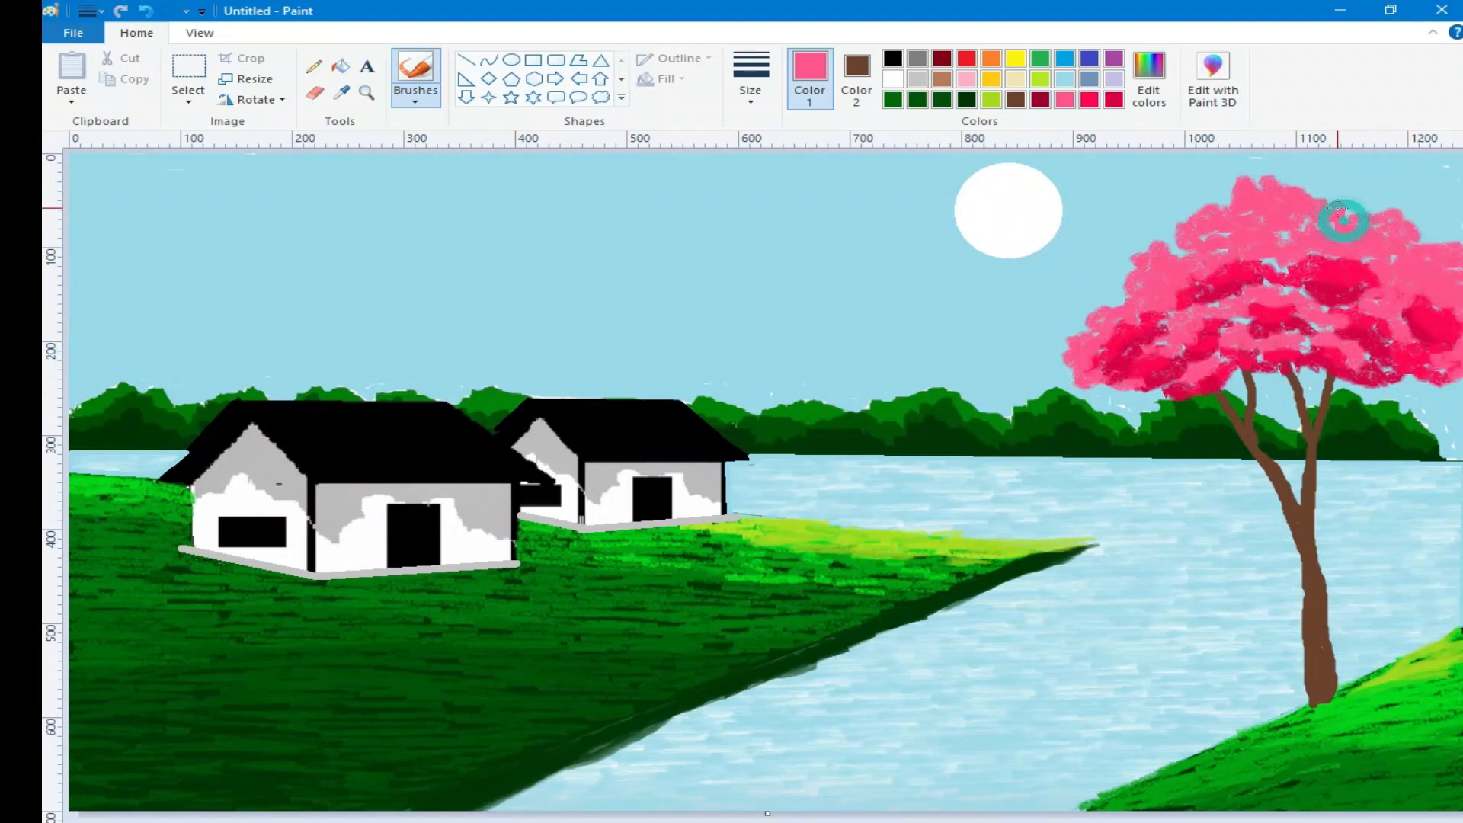
Step: Shade the new pink canopy with crimson dabs beneath its upper clusters and above the branch tips
left_click(1090, 99)
mouse_move(1238, 220)
left_mouse_down()
mouse_move(1364, 243)
mouse_move(1343, 224)
mouse_move(1397, 257)
mouse_move(1345, 255)
left_mouse_up()
left_click_drag(1172, 299, 1202, 282)
left_click_drag(1287, 333, 1312, 373)
left_click(1250, 358)
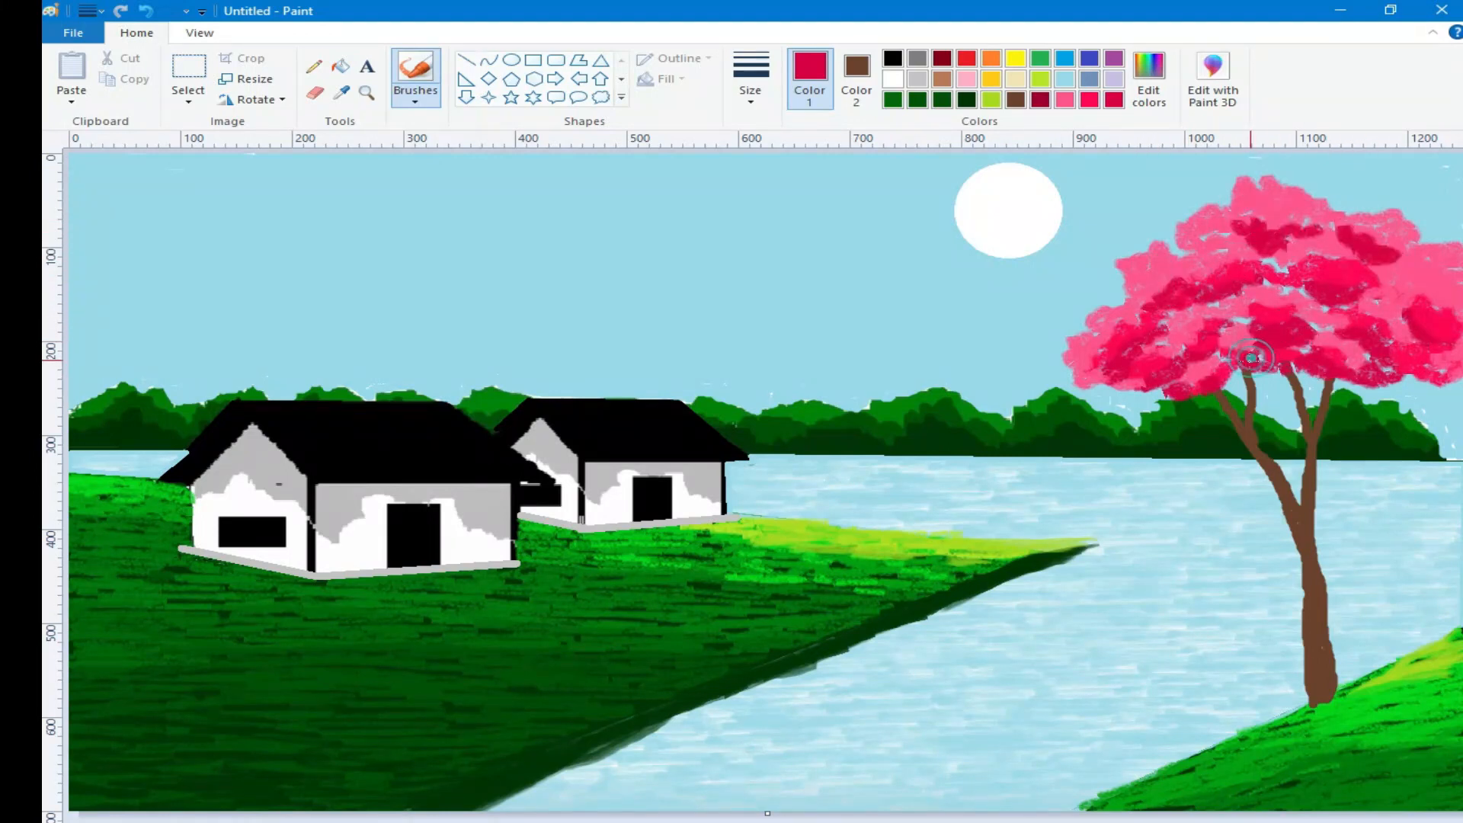
left_click_drag(1181, 259, 1205, 256)
left_click_drag(1413, 246, 1400, 256)
left_click_drag(1352, 226, 1344, 221)
left_click_drag(1226, 208, 1336, 214)
left_click_drag(1188, 253, 1261, 259)
left_click(1149, 79)
left_click_drag(995, 438, 994, 476)
left_click(568, 600)
left_click(750, 79)
left_click(771, 131)
left_click_drag(1217, 303, 1187, 299)
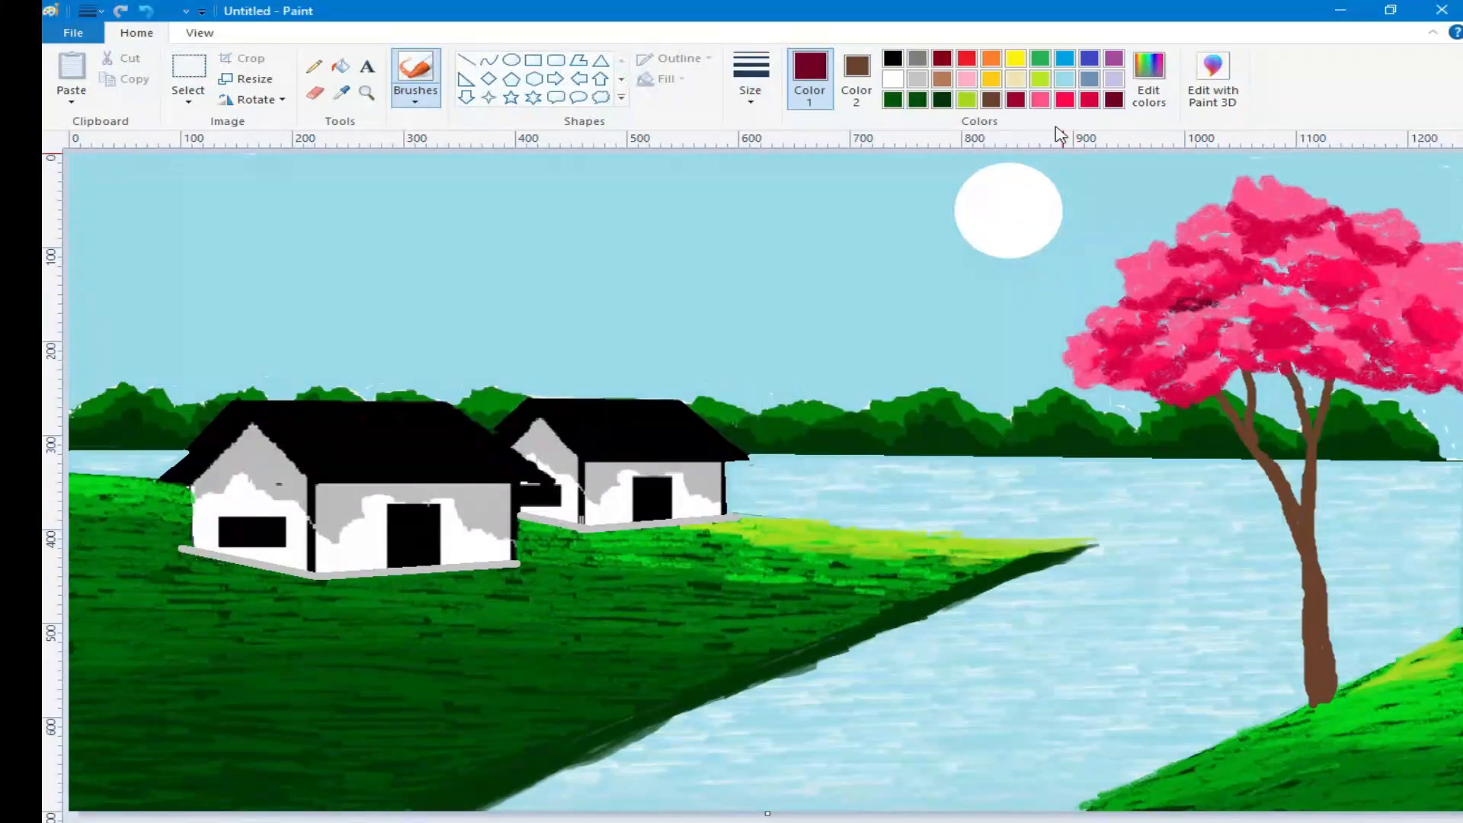
left_click(137, 11)
Step: Mix a dark crimson and add fine shadow strokes to the undersides of the clusters across the canopy
left_click(1148, 90)
left_click_drag(995, 477, 995, 455)
left_click(541, 602)
left_click_drag(1196, 306, 1224, 302)
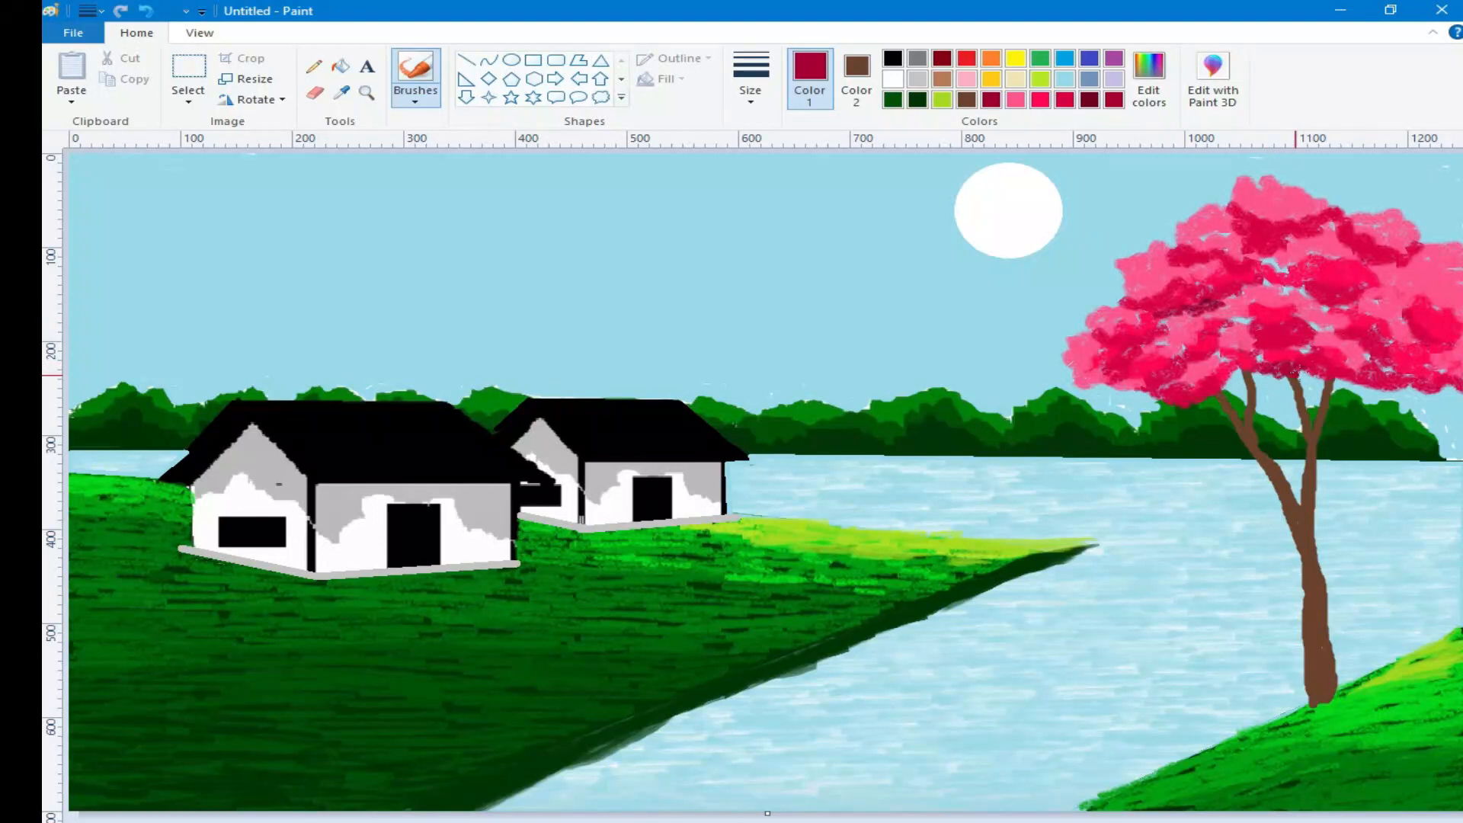
left_click_drag(1318, 308, 1344, 312)
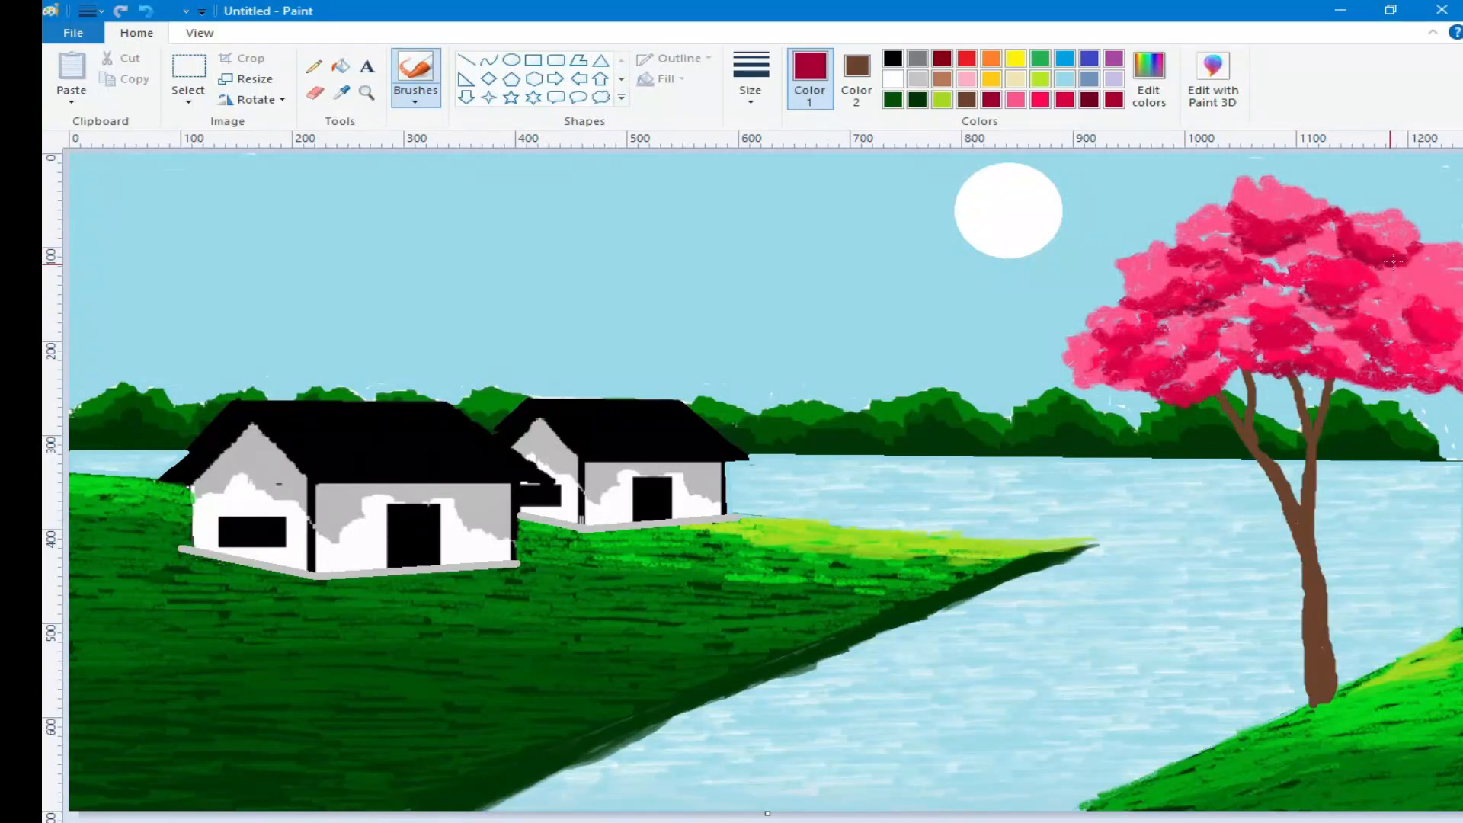
left_click_drag(1121, 349, 1109, 364)
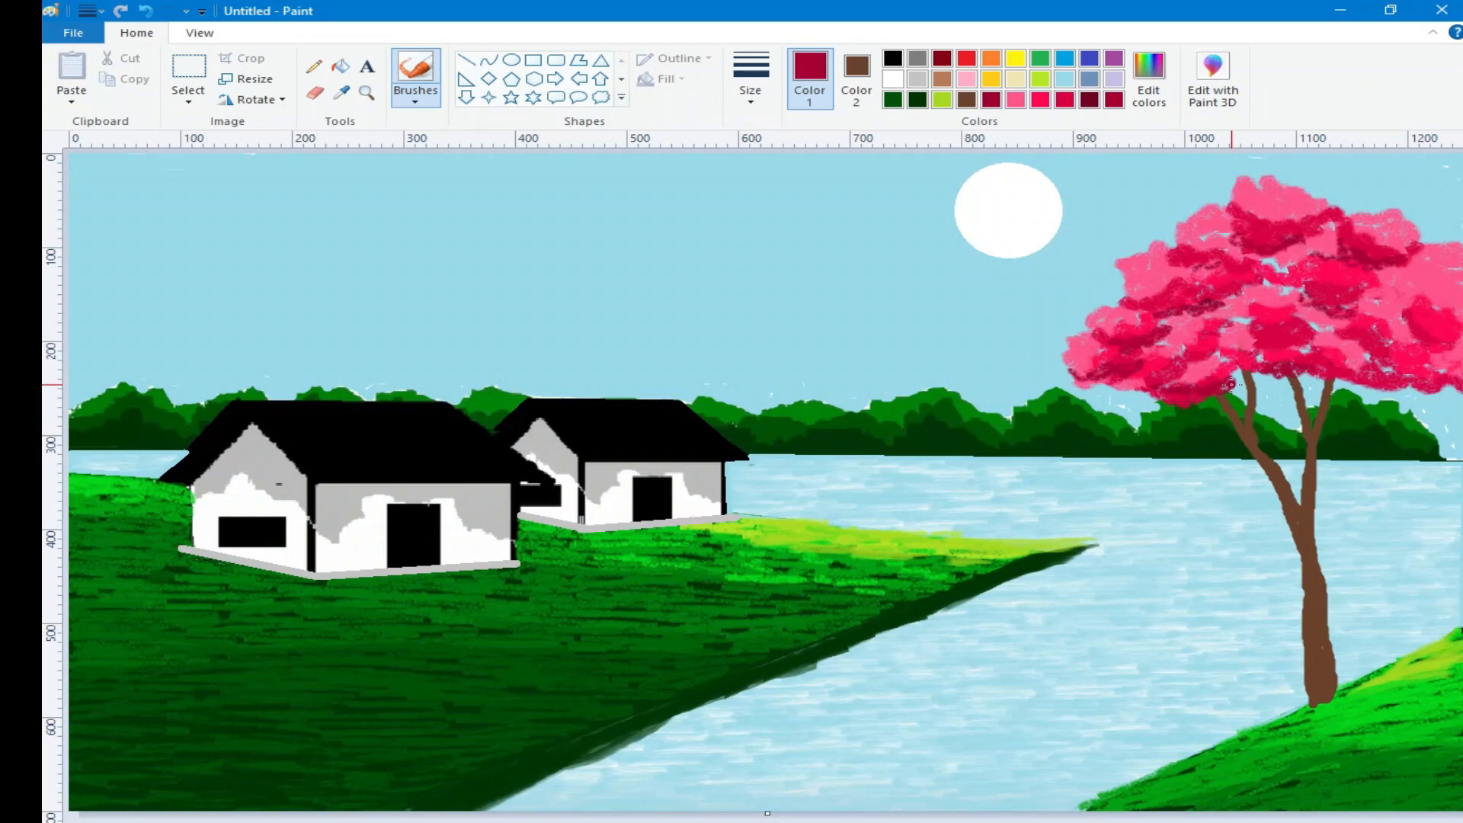
Step: Airbrush light pink over the canopy's top and left outer edges at the largest size to soften them
left_click(415, 90)
left_click(550, 137)
left_click(1016, 99)
left_click(750, 80)
left_click(805, 243)
mouse_move(1149, 248)
left_mouse_down()
mouse_move(1195, 203)
mouse_move(1282, 174)
mouse_move(1388, 204)
mouse_move(1365, 197)
mouse_move(1384, 245)
left_mouse_up()
mouse_move(1098, 312)
left_mouse_down()
mouse_move(1067, 358)
mouse_move(1074, 381)
left_mouse_up()
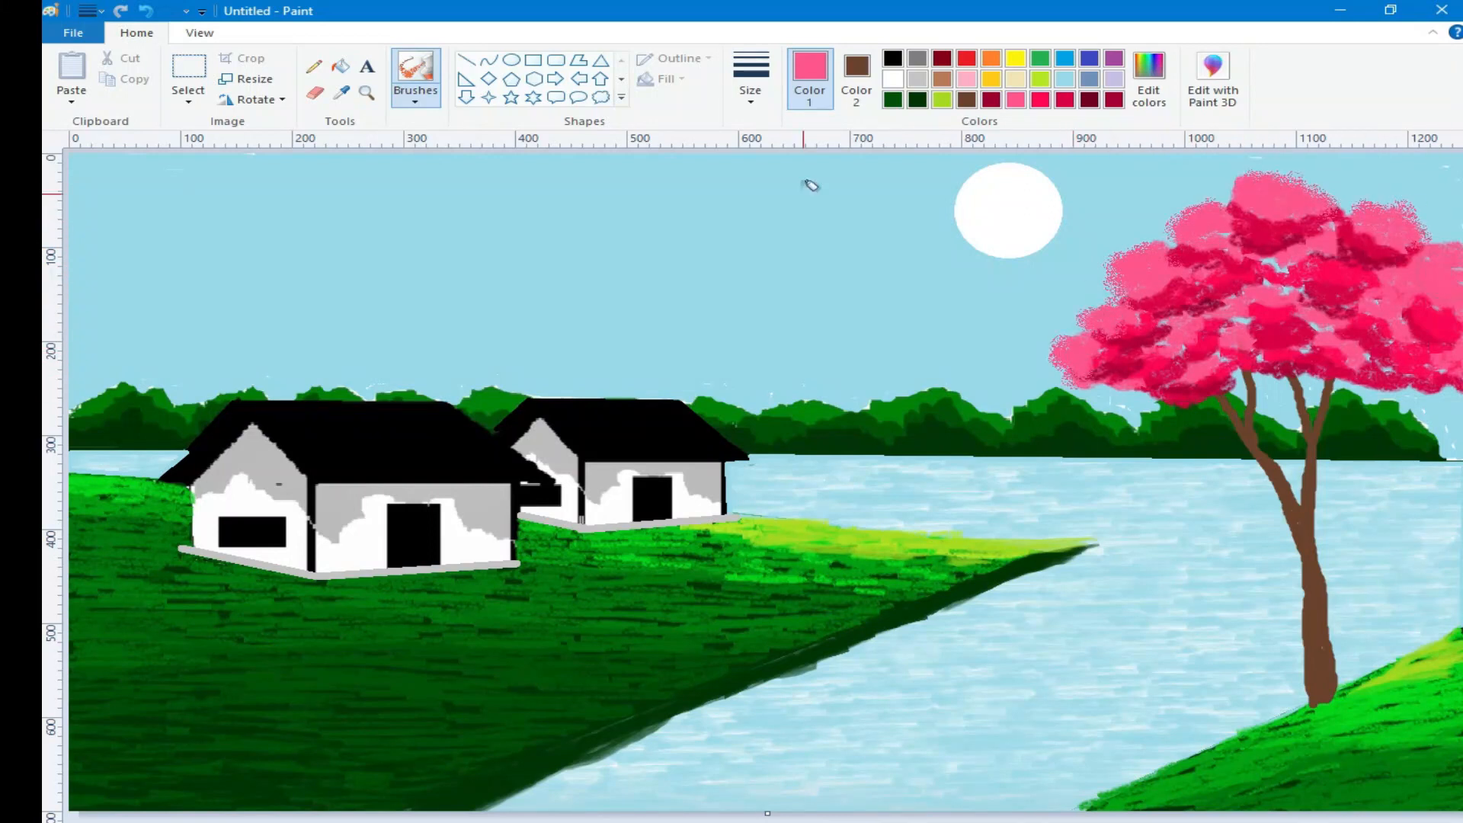
Step: Airbrush bright rose red over the upper, left and right blossom clusters of the canopy
left_click(1040, 99)
mouse_move(1143, 263)
left_mouse_down()
mouse_move(1295, 210)
mouse_move(1394, 243)
mouse_move(1268, 301)
mouse_move(1289, 246)
left_mouse_up()
mouse_move(1425, 330)
left_mouse_down()
mouse_move(1422, 291)
mouse_move(1394, 286)
left_mouse_up()
mouse_move(1219, 311)
left_mouse_down()
mouse_move(1126, 320)
mouse_move(1143, 339)
left_mouse_up()
Step: Airbrush crimson shading through the middle, right side and lower left underside of the canopy
left_click(1064, 99)
mouse_move(1165, 240)
left_mouse_down()
mouse_move(1244, 216)
mouse_move(1371, 305)
mouse_move(1181, 346)
mouse_move(1086, 339)
mouse_move(1440, 384)
mouse_move(1316, 321)
mouse_move(1274, 279)
left_mouse_up()
left_click_drag(1240, 354, 1204, 363)
left_click(1149, 342)
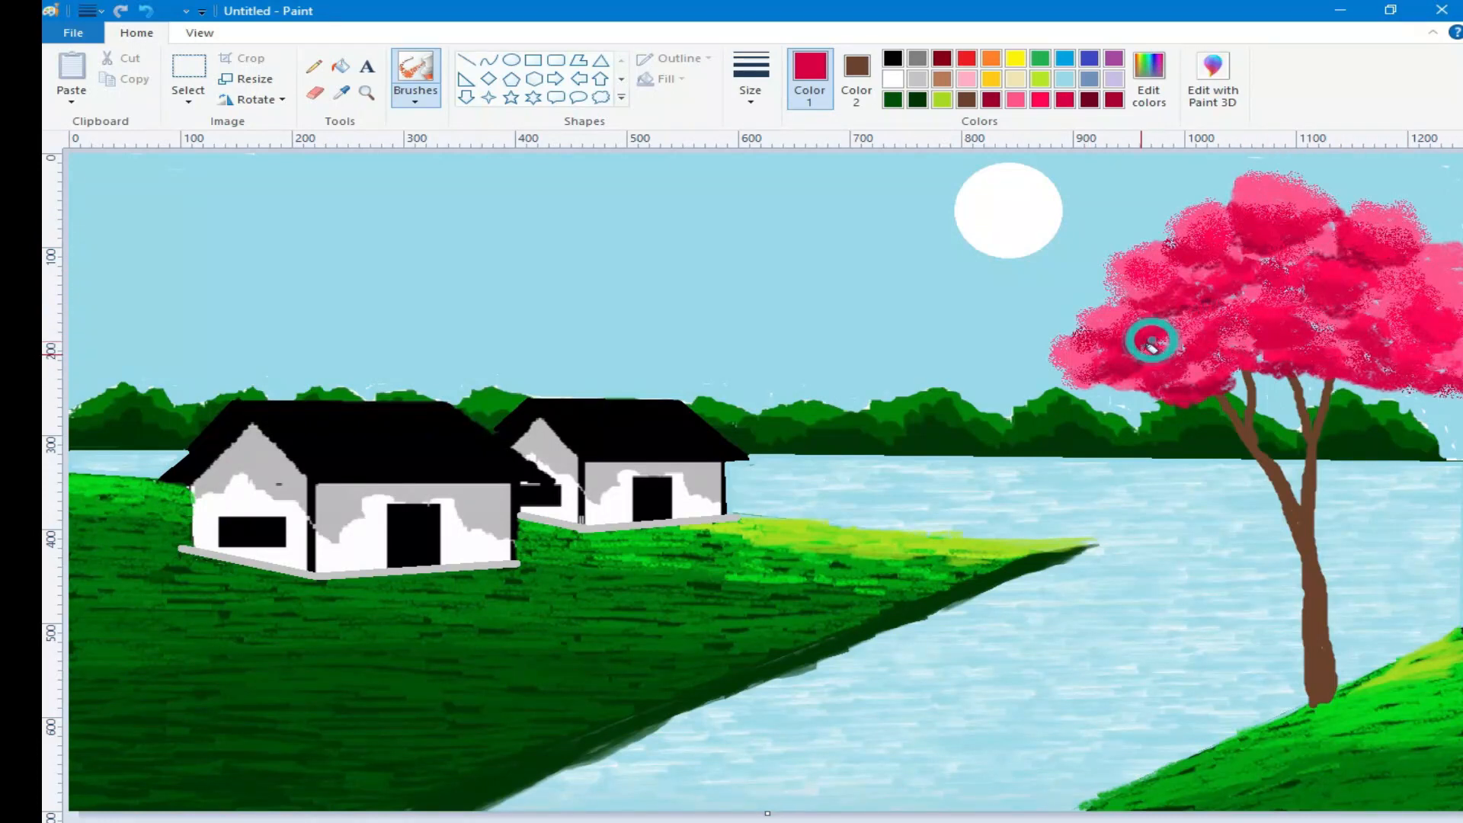
mouse_move(1440, 271)
left_mouse_down()
mouse_move(1439, 309)
mouse_move(1364, 300)
mouse_move(1323, 339)
left_mouse_up()
mouse_move(1170, 399)
left_mouse_down()
mouse_move(1156, 391)
mouse_move(1192, 400)
left_mouse_up()
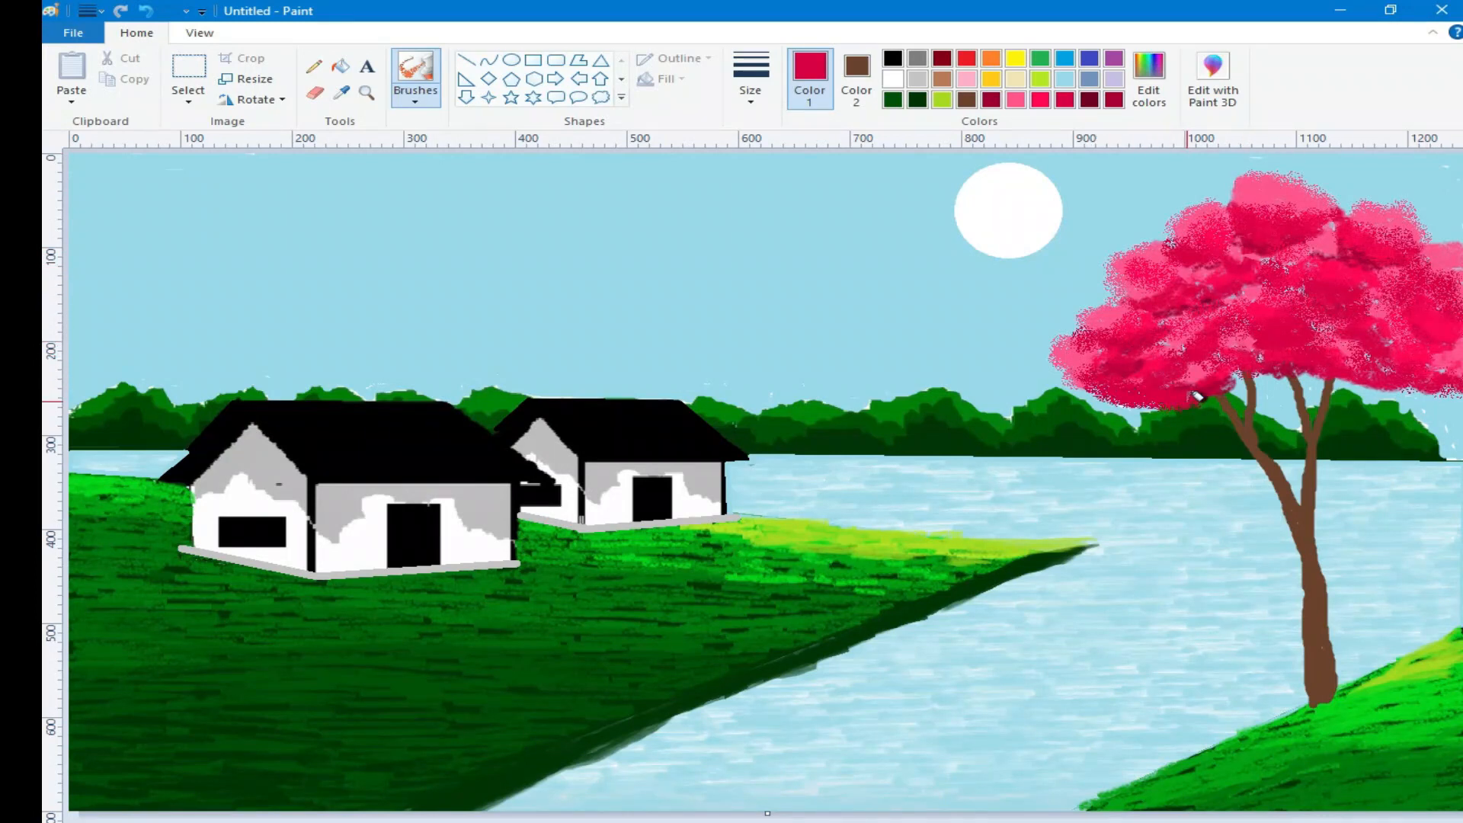
Step: Draw a small black forked twig in the upper middle of the canopy with the Pencil
left_click(892, 59)
left_click(313, 66)
left_click(750, 76)
left_click(800, 156)
left_click_drag(1282, 251, 1279, 264)
Step: Draw thin dark crimson twigs among the blossoms inside the canopy with the Pencil
left_click(1115, 100)
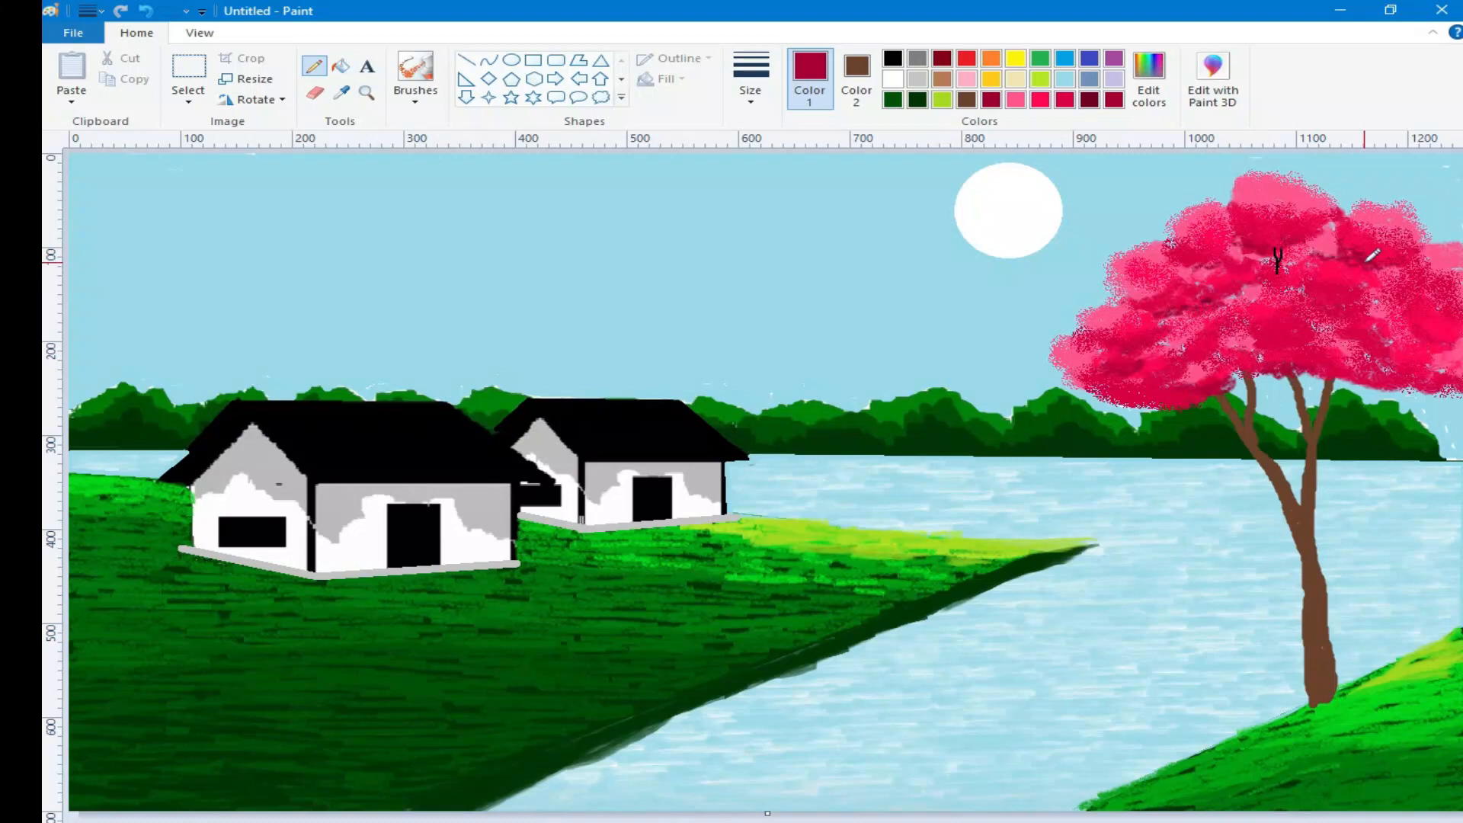
left_click(1167, 313)
left_click(1179, 314)
left_click(1169, 282)
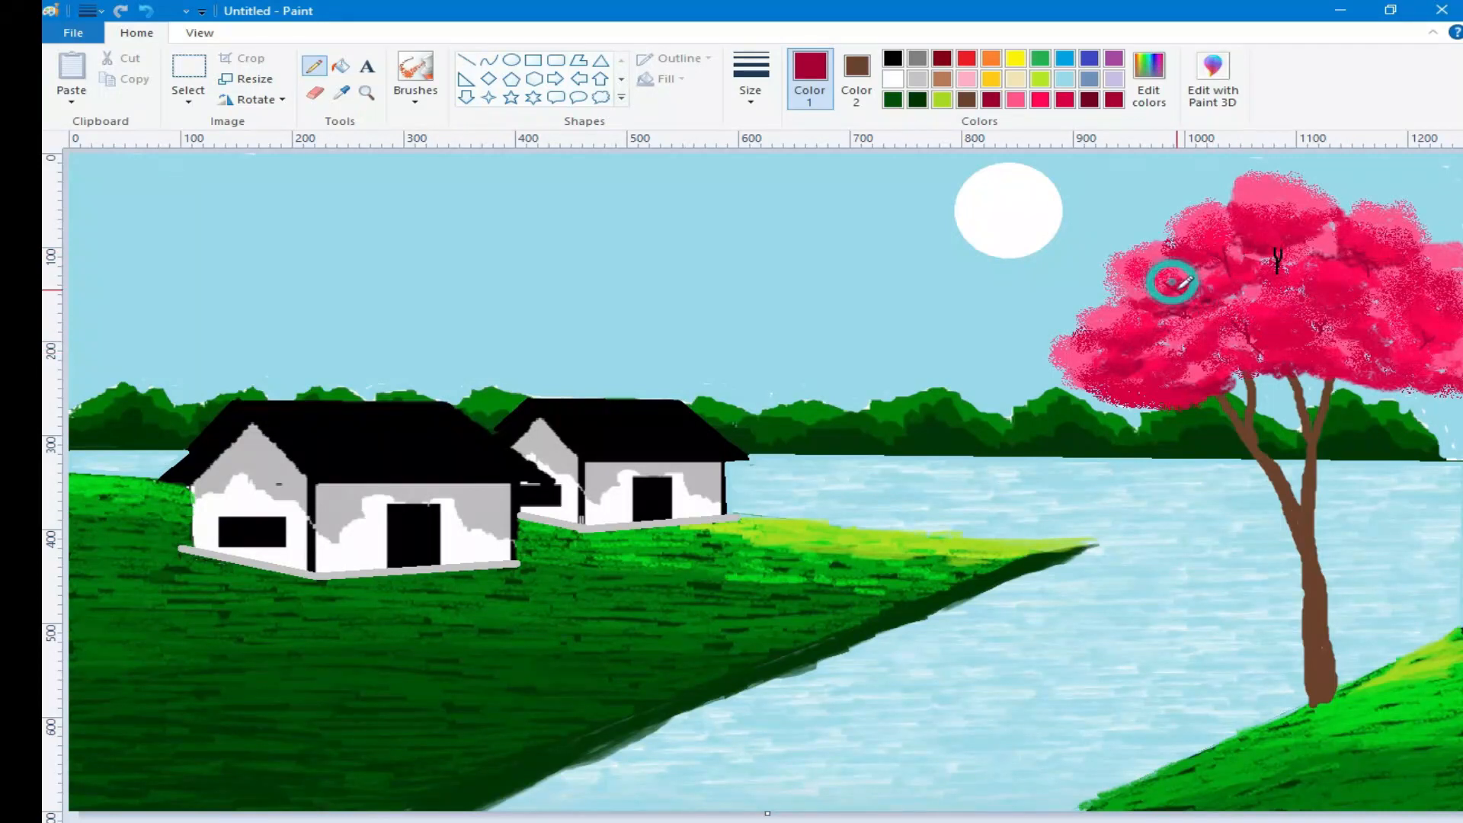
left_click(1136, 353)
left_click(1221, 351)
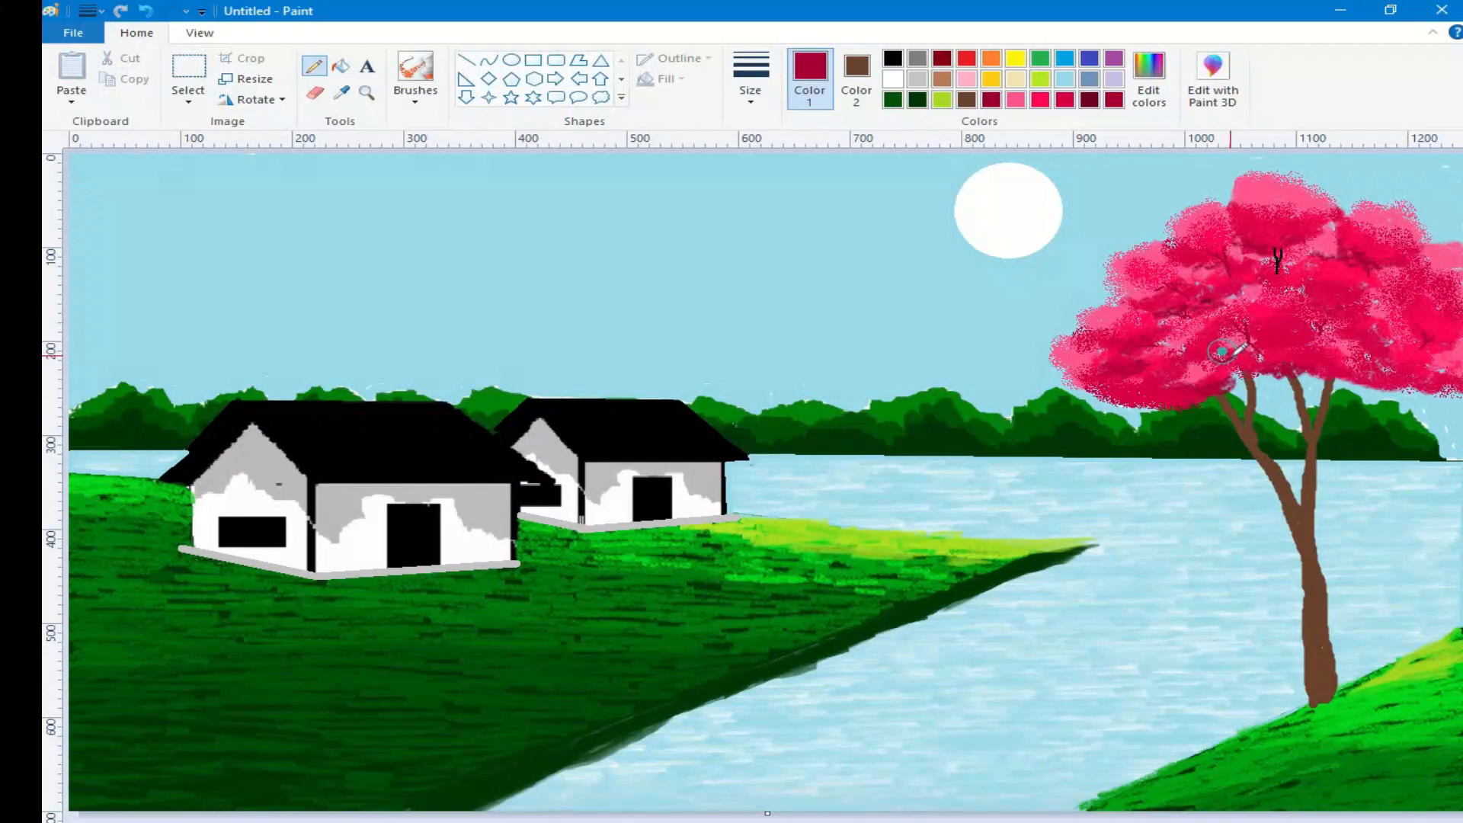
left_click(1378, 270)
Step: Draw small dark crimson twigs poking out around the canopy's top, right and left edges
left_click_drag(1340, 215, 1349, 199)
left_click_drag(1421, 242, 1444, 228)
left_click_drag(1155, 232, 1162, 242)
mouse_move(1077, 298)
left_mouse_down()
mouse_move(1118, 307)
mouse_move(1092, 332)
left_mouse_up()
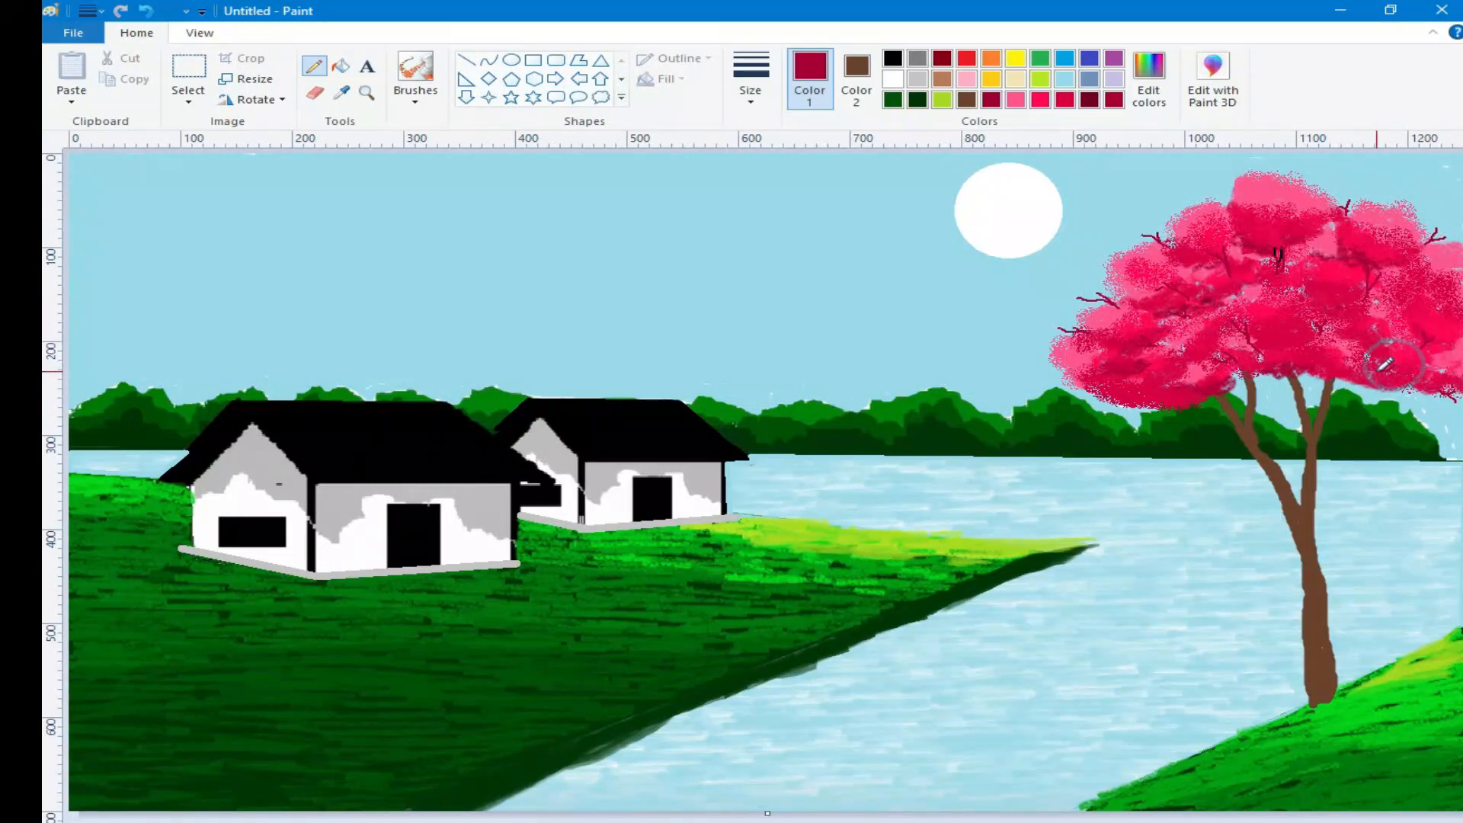
Step: Sample the trunk's brown and draw thin twigs branching off the limbs below the canopy on both sides
left_click(342, 92)
left_click(1317, 472)
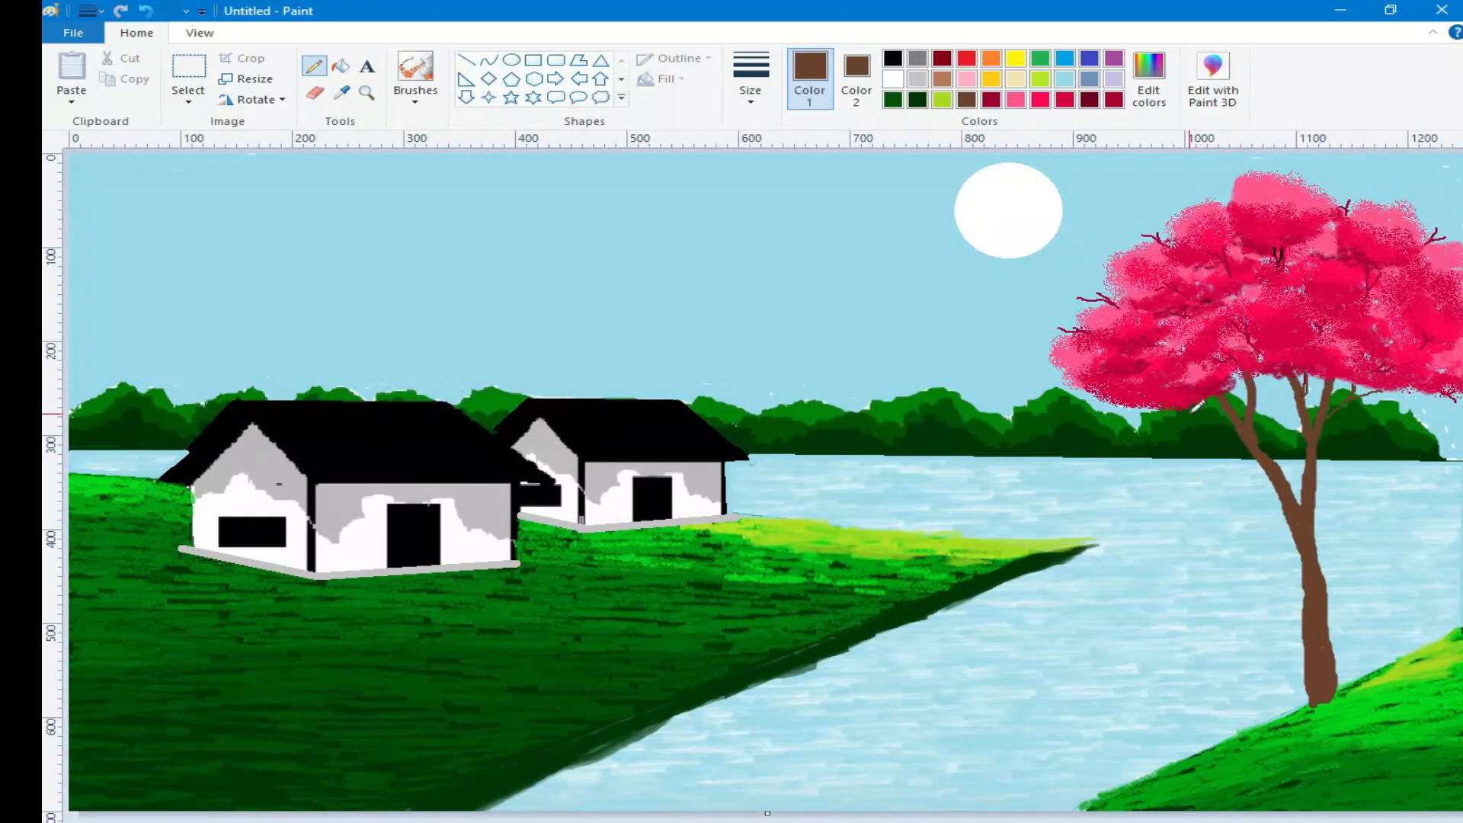
mouse_move(1258, 466)
left_mouse_down()
mouse_move(1187, 427)
mouse_move(1216, 426)
mouse_move(1161, 428)
left_mouse_up()
left_click(145, 11)
left_click_drag(1186, 405, 1205, 423)
Step: Widen the trunk's base on the right and add a short stub branch above it with the thickest brown Pencil
left_click(750, 76)
left_click(800, 242)
left_click_drag(1329, 646, 1371, 673)
left_click_drag(1339, 565, 1330, 640)
left_click_drag(1343, 580, 1331, 630)
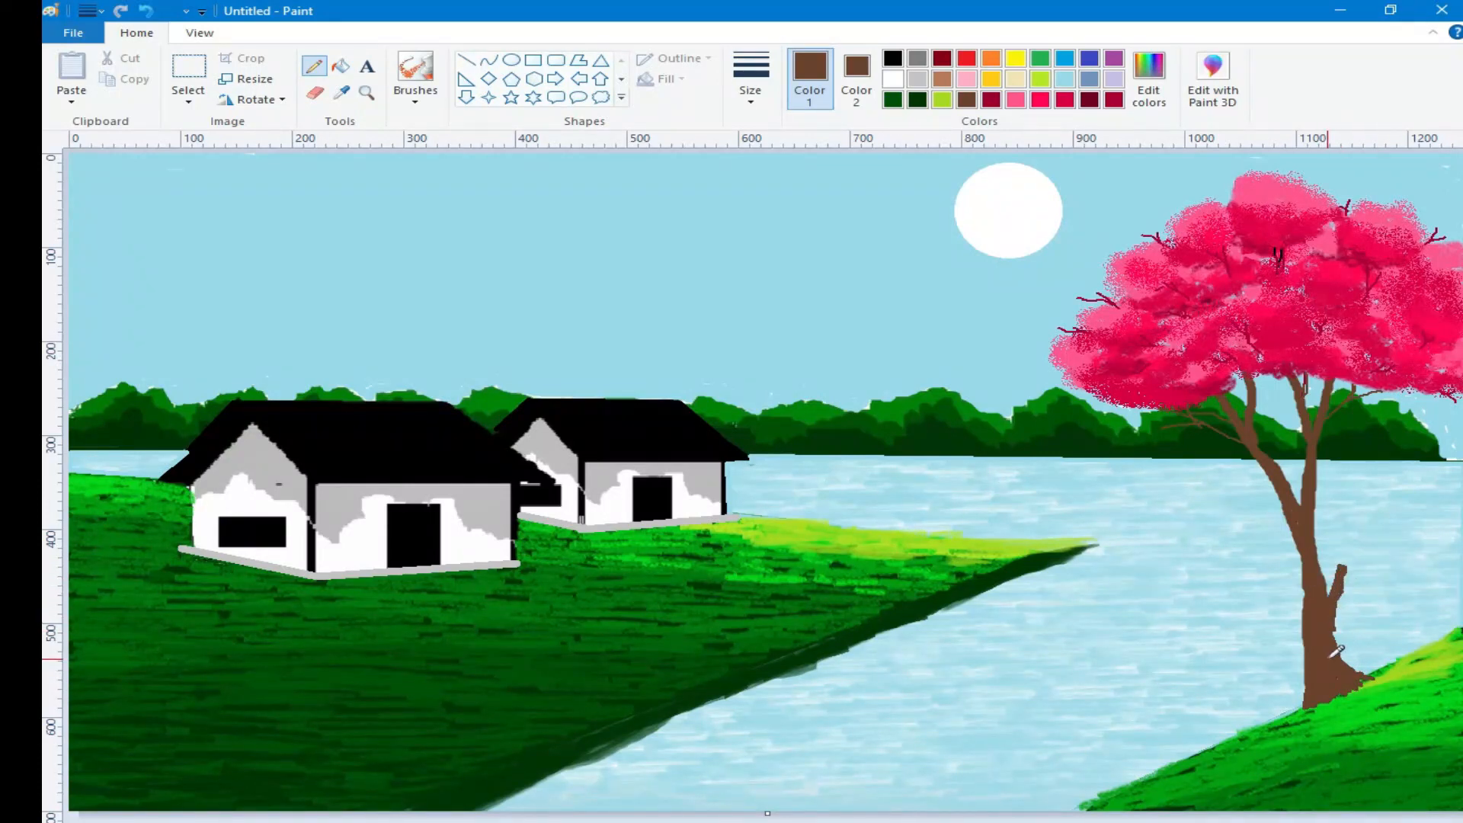